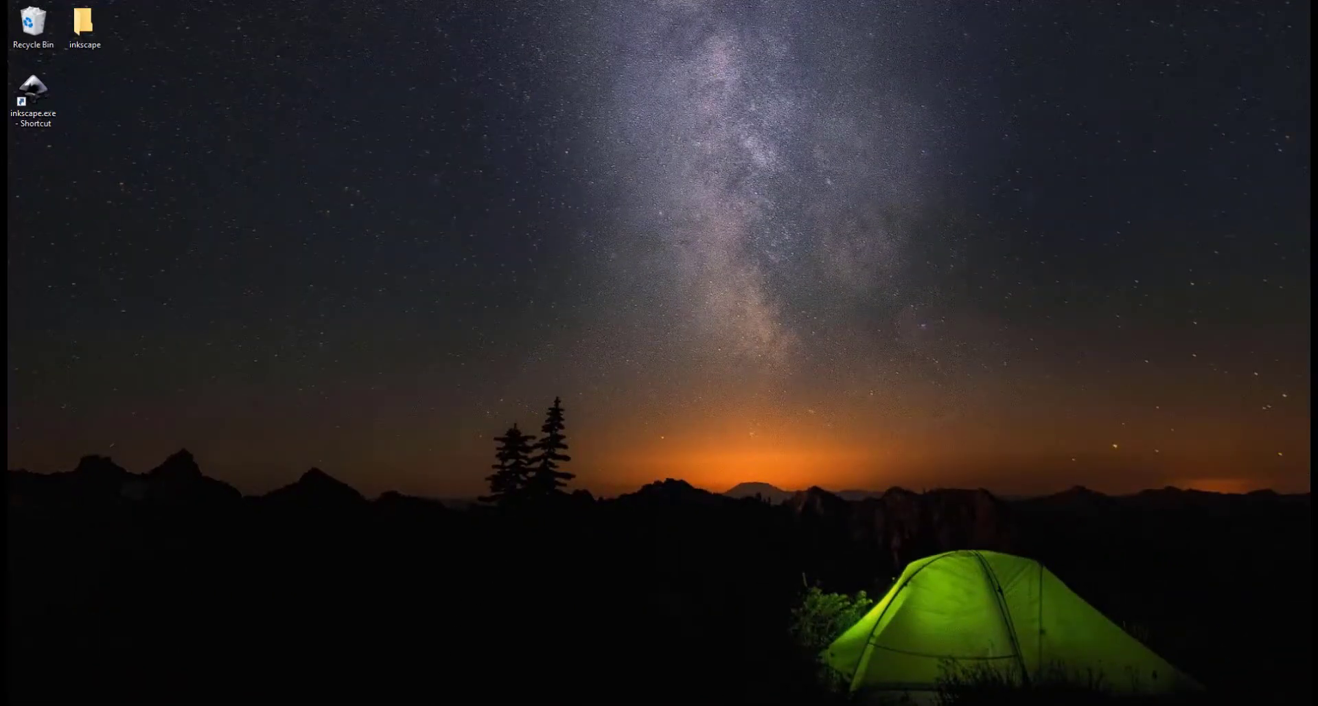
Step: Open the inkscape settings folder in File Explorer, under the user's AppData\Roaming directory on drive C
{"action": "key", "text": "super+e"}
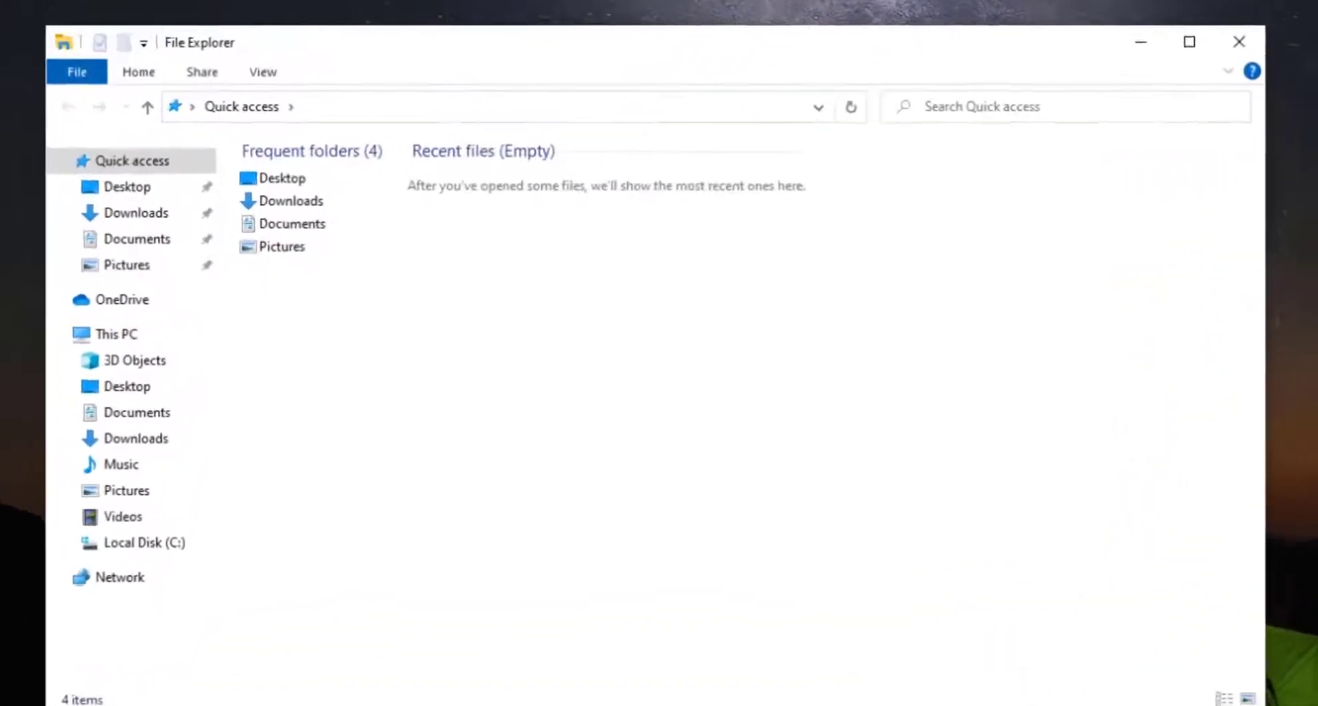
{"action": "left_click", "coordinate": [130, 554]}
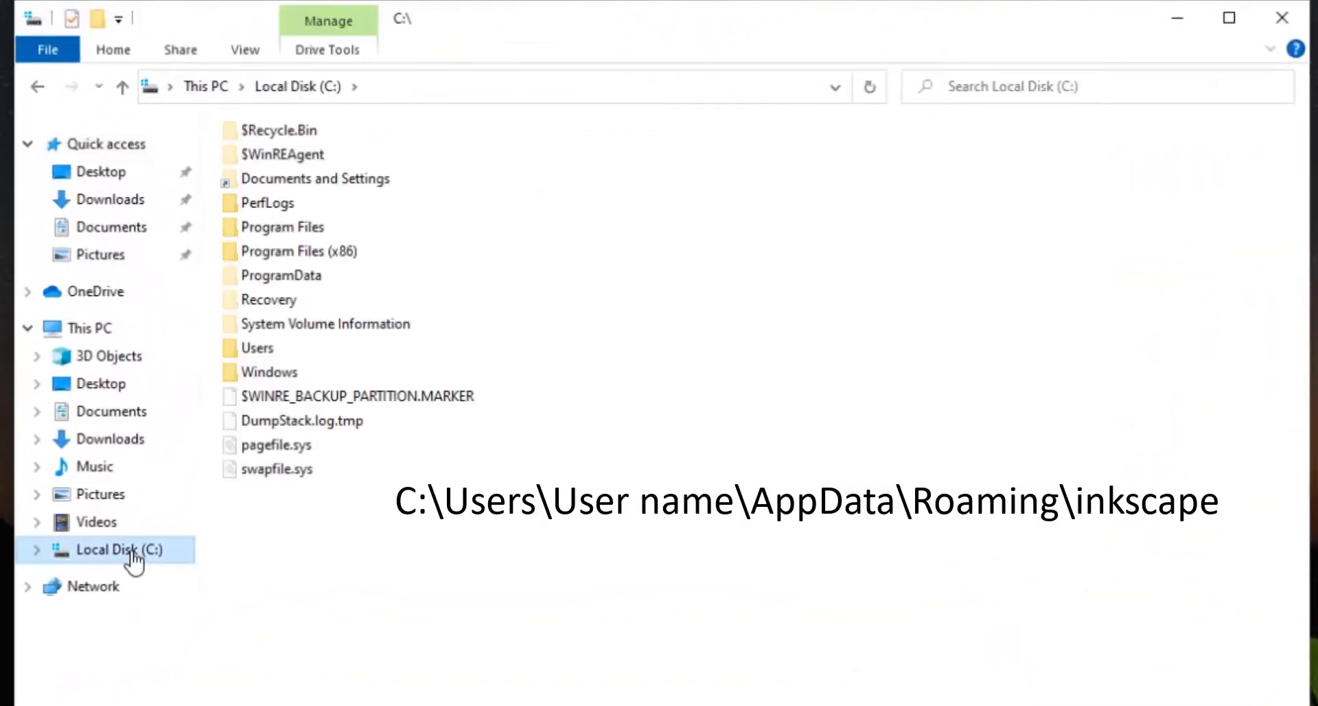
{"action": "double_click", "coordinate": [278, 348]}
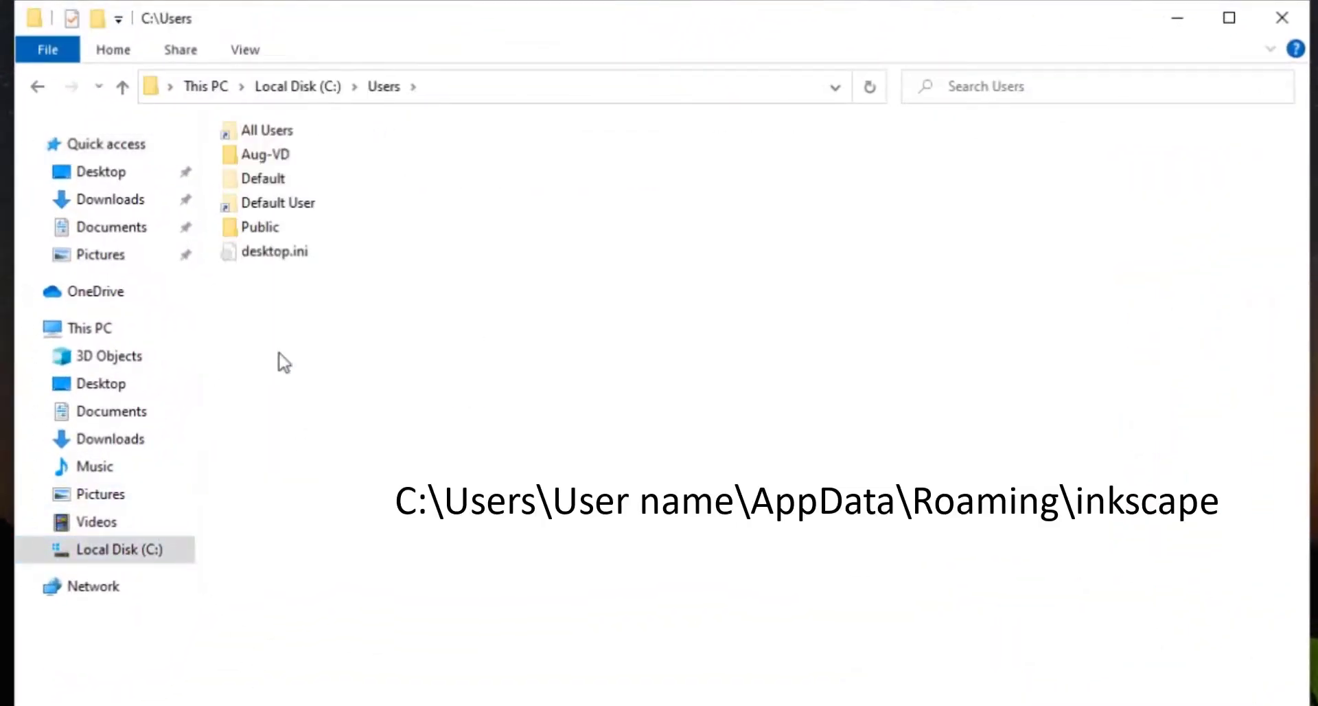
{"action": "double_click", "coordinate": [302, 158]}
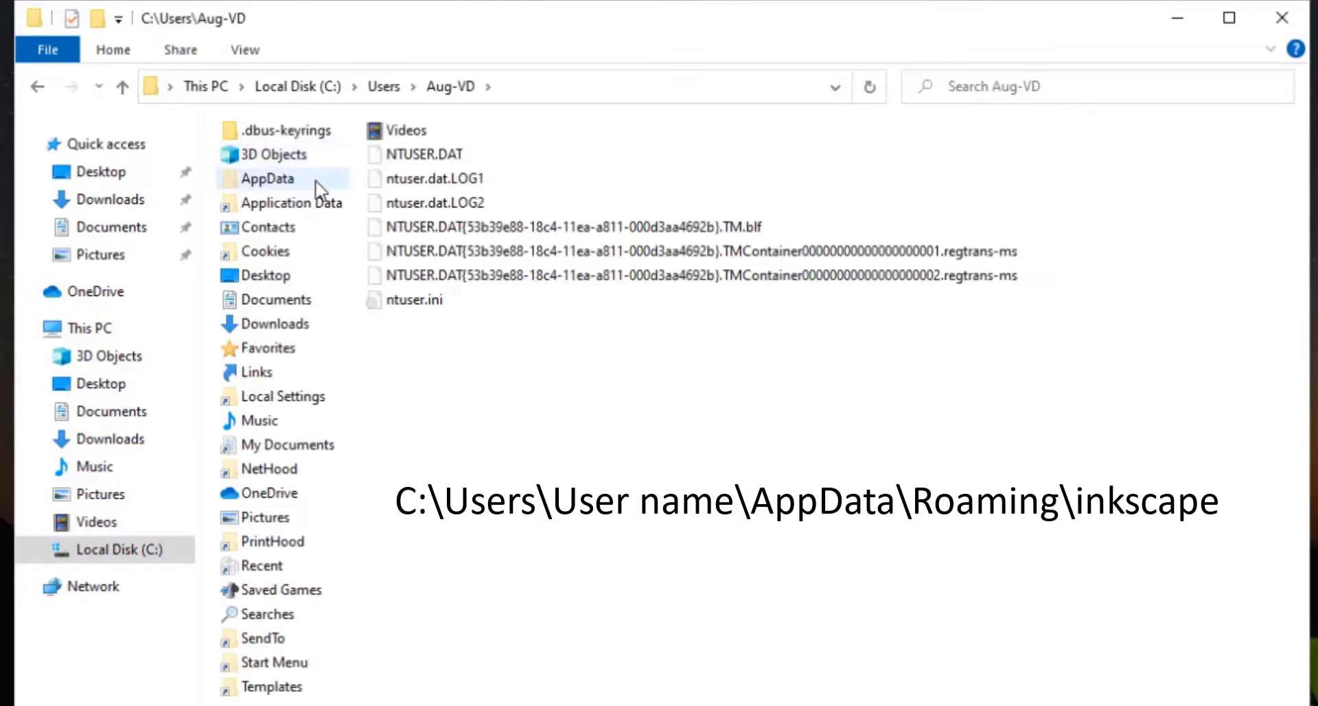
{"action": "left_click", "coordinate": [316, 184]}
{"action": "double_click", "coordinate": [317, 184]}
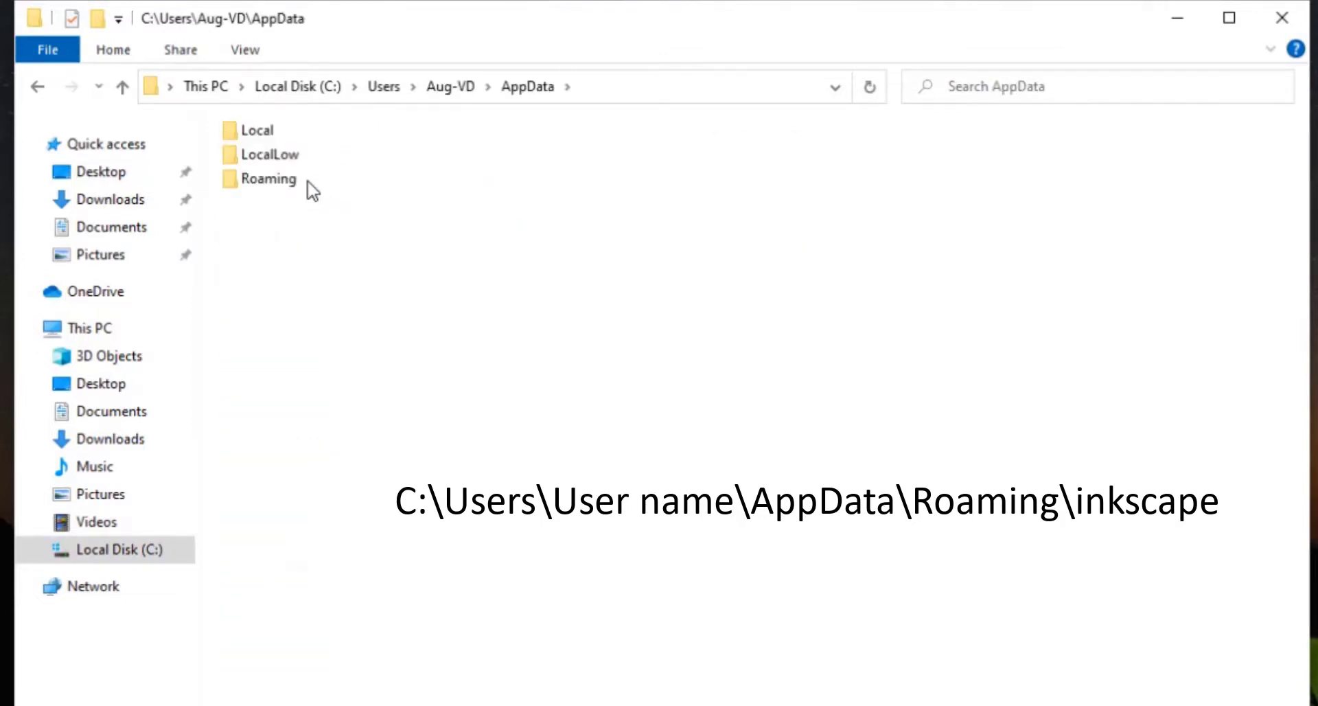
{"action": "left_click", "coordinate": [300, 185]}
{"action": "double_click", "coordinate": [300, 186]}
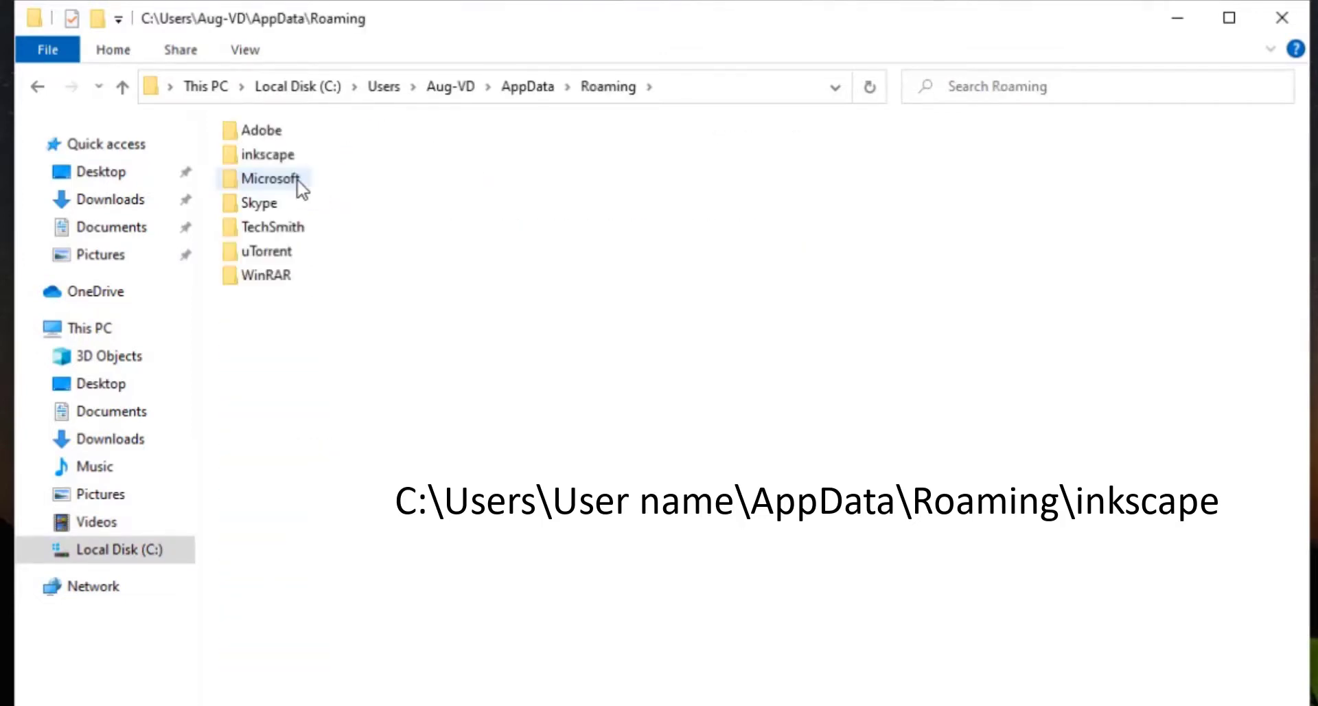
{"action": "double_click", "coordinate": [298, 159]}
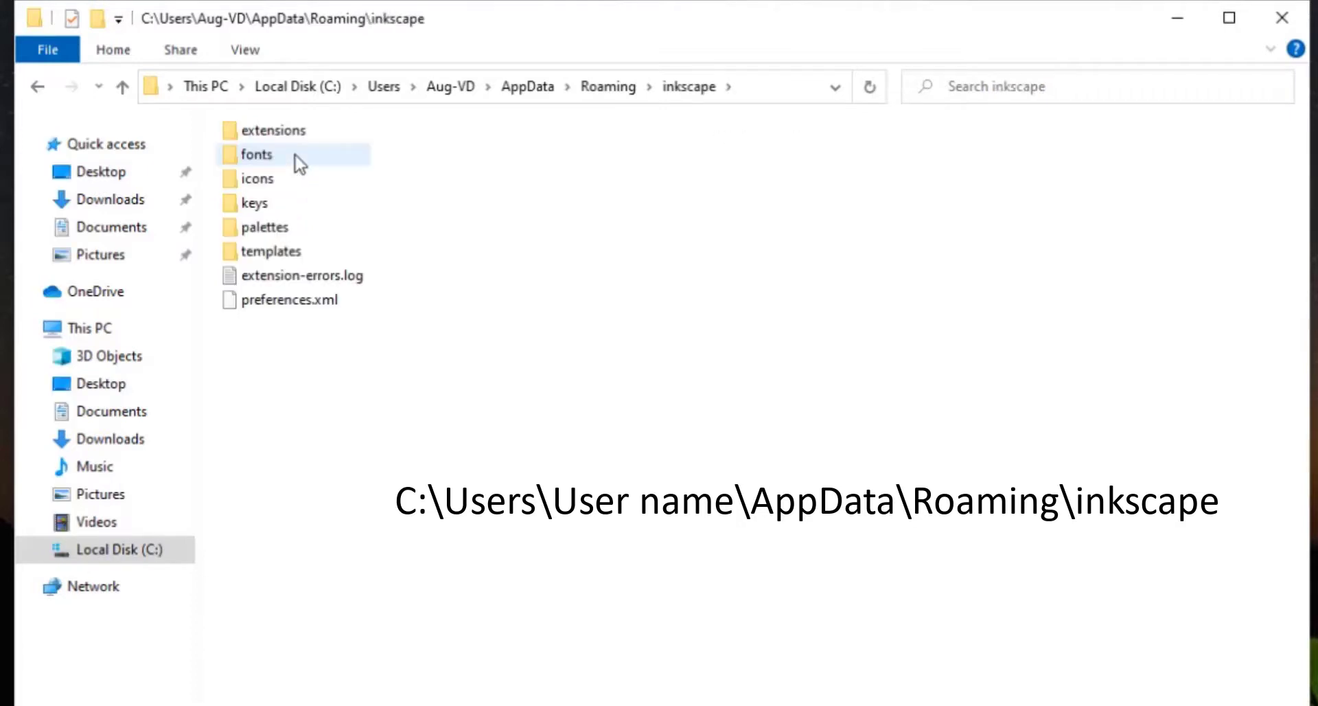
Step: Delete preferences.xml from the inkscape folder and launch Inkscape from its desktop shortcut
{"action": "left_click", "coordinate": [326, 309]}
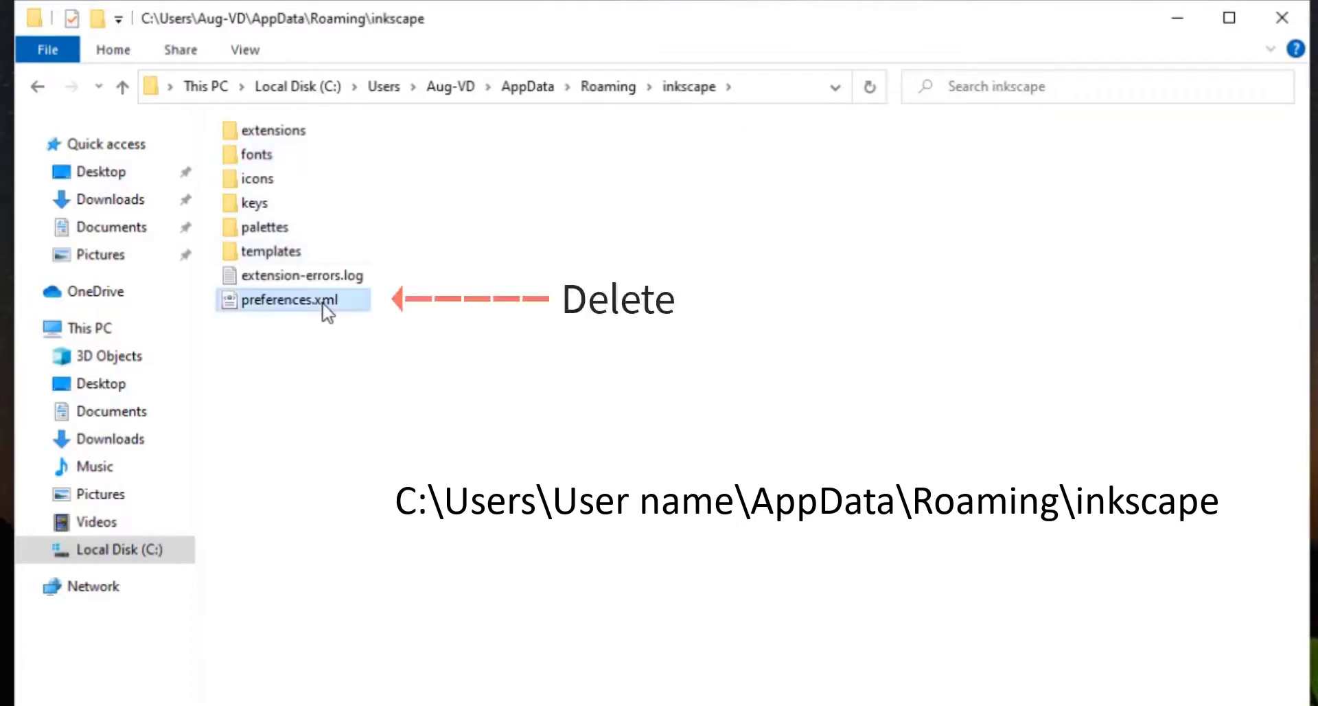
{"action": "key", "text": "Delete"}
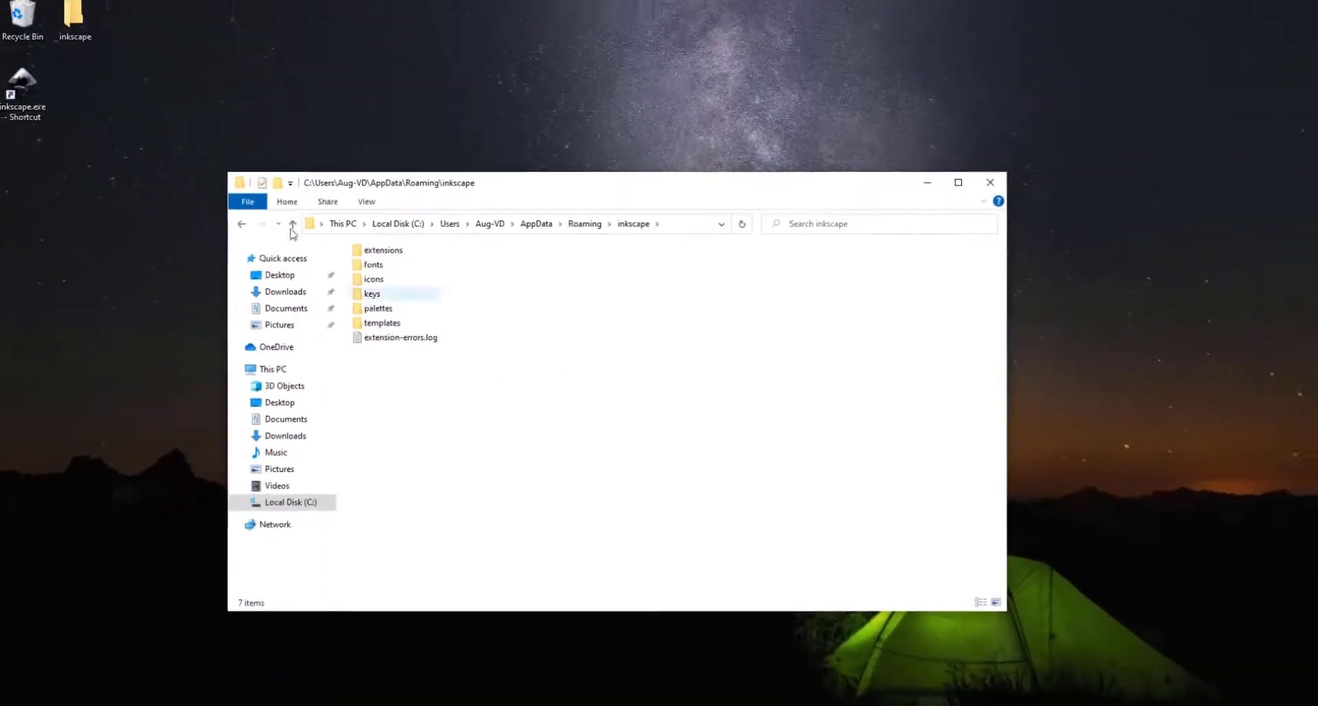
{"action": "left_click", "coordinate": [34, 110]}
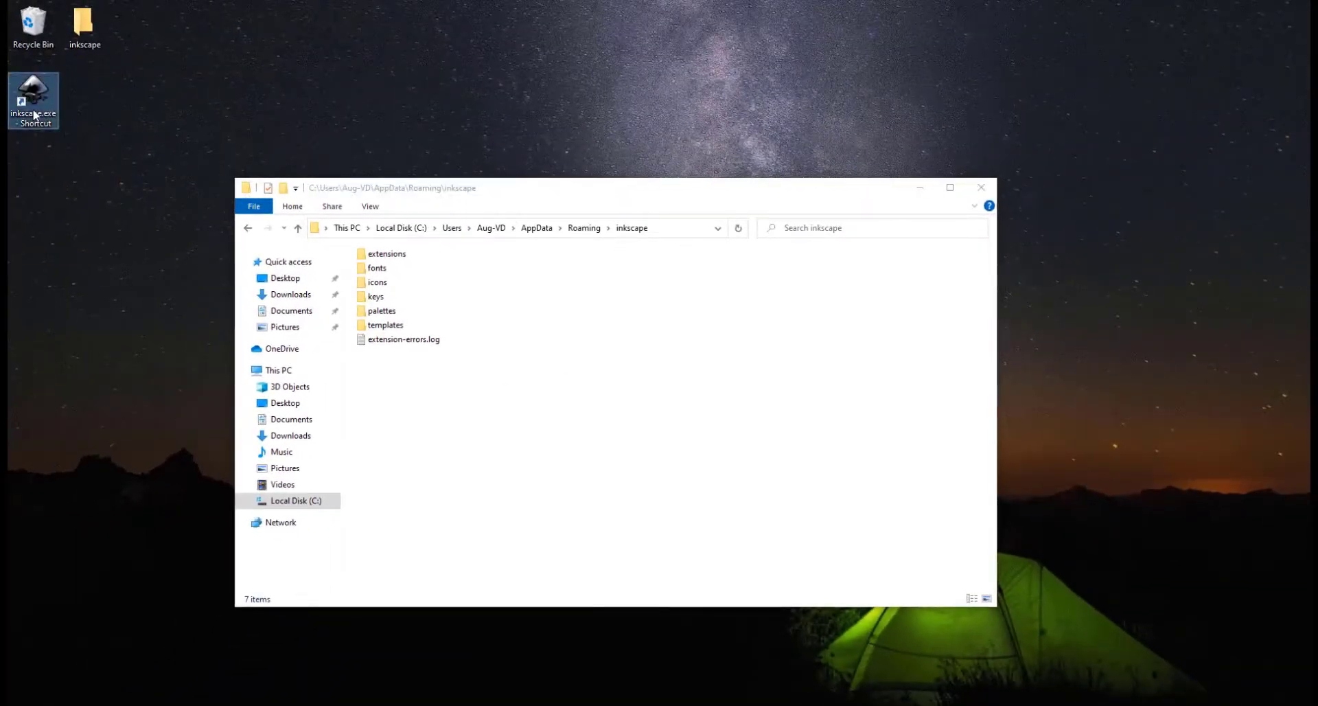
{"action": "double_click", "coordinate": [34, 113]}
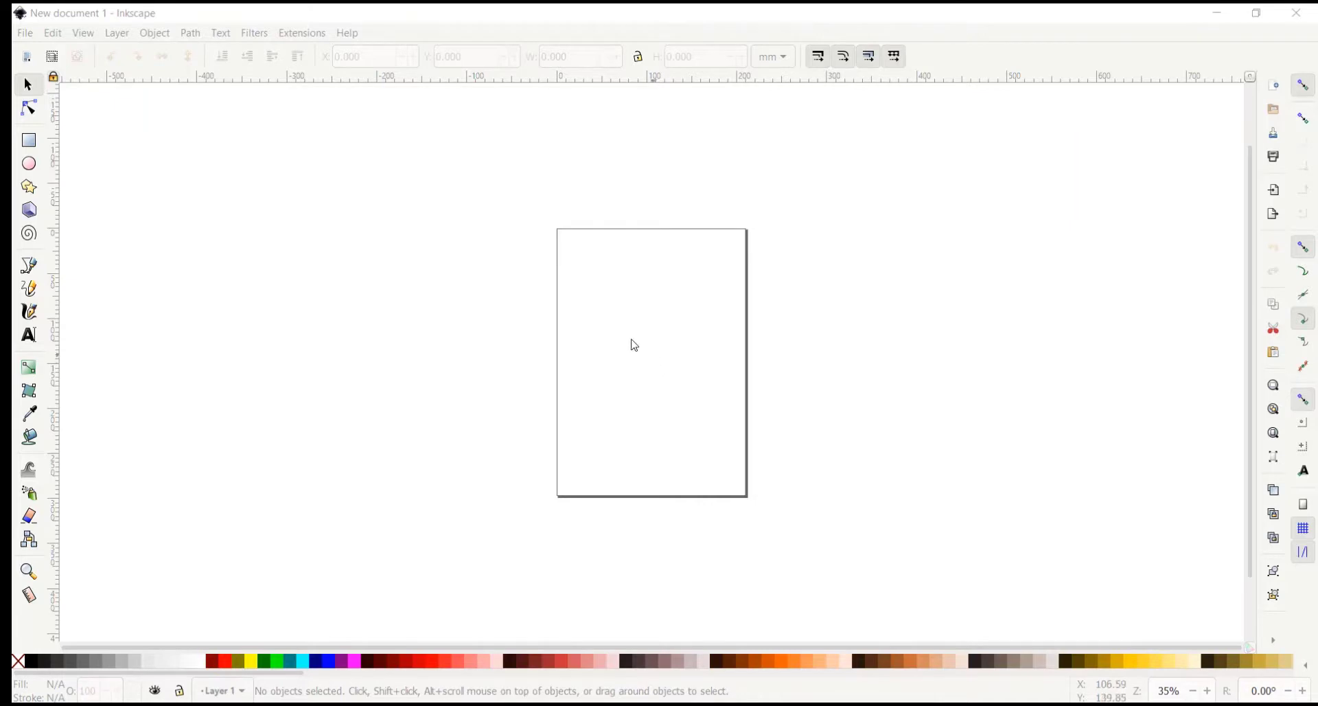
Step: Hide the page border in the document properties and turn off snapping
{"action": "left_click", "coordinate": [22, 33]}
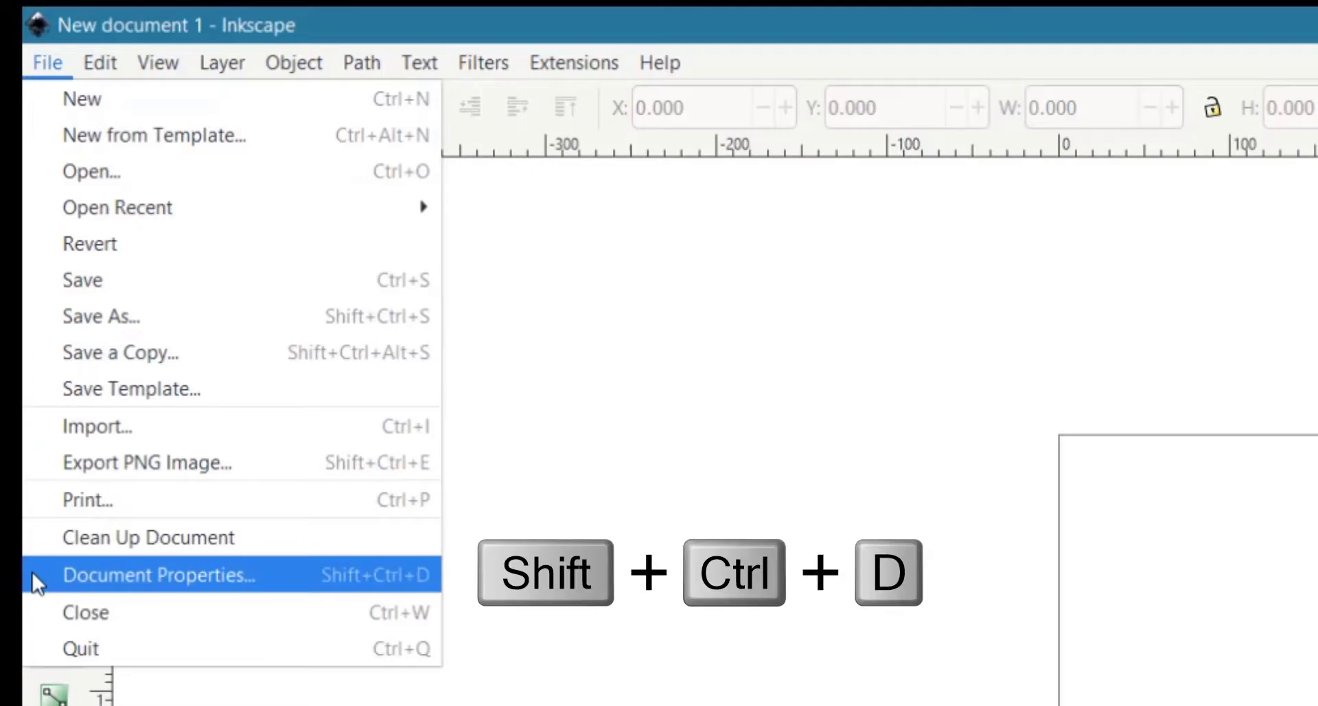
{"action": "left_click", "coordinate": [31, 571]}
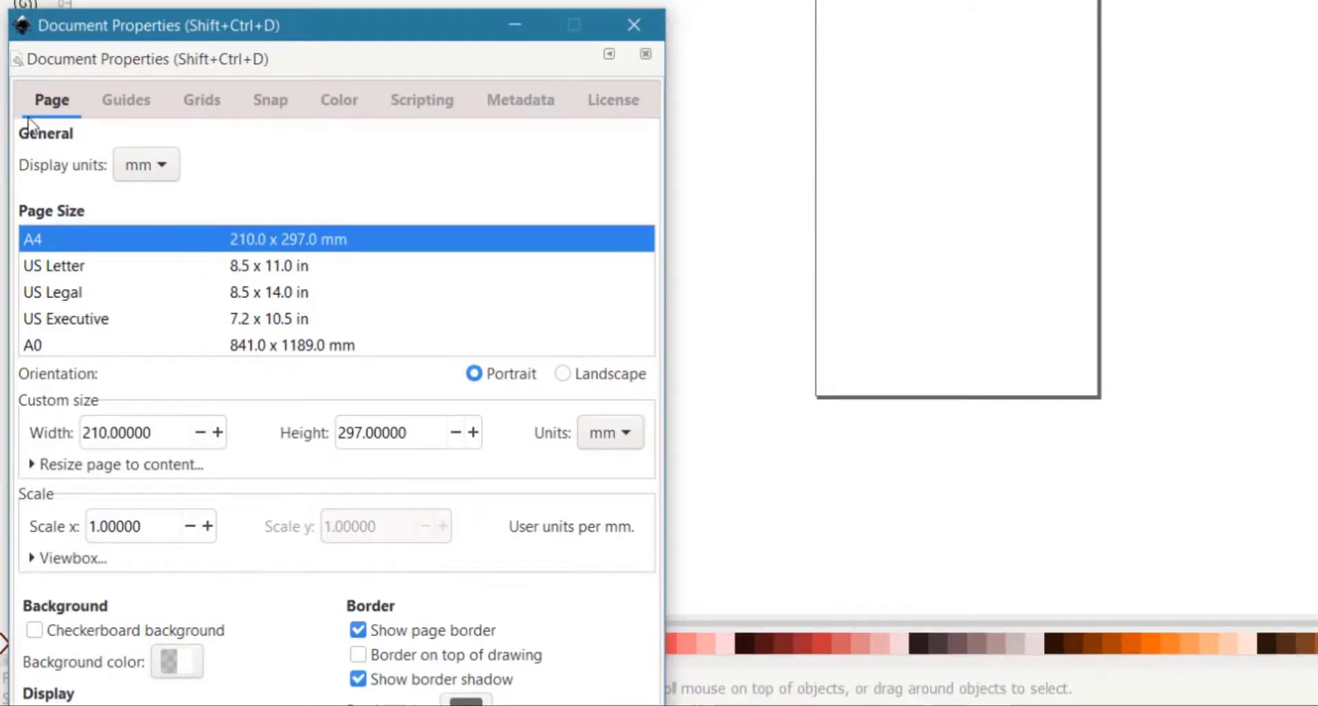
{"action": "left_click", "coordinate": [358, 629]}
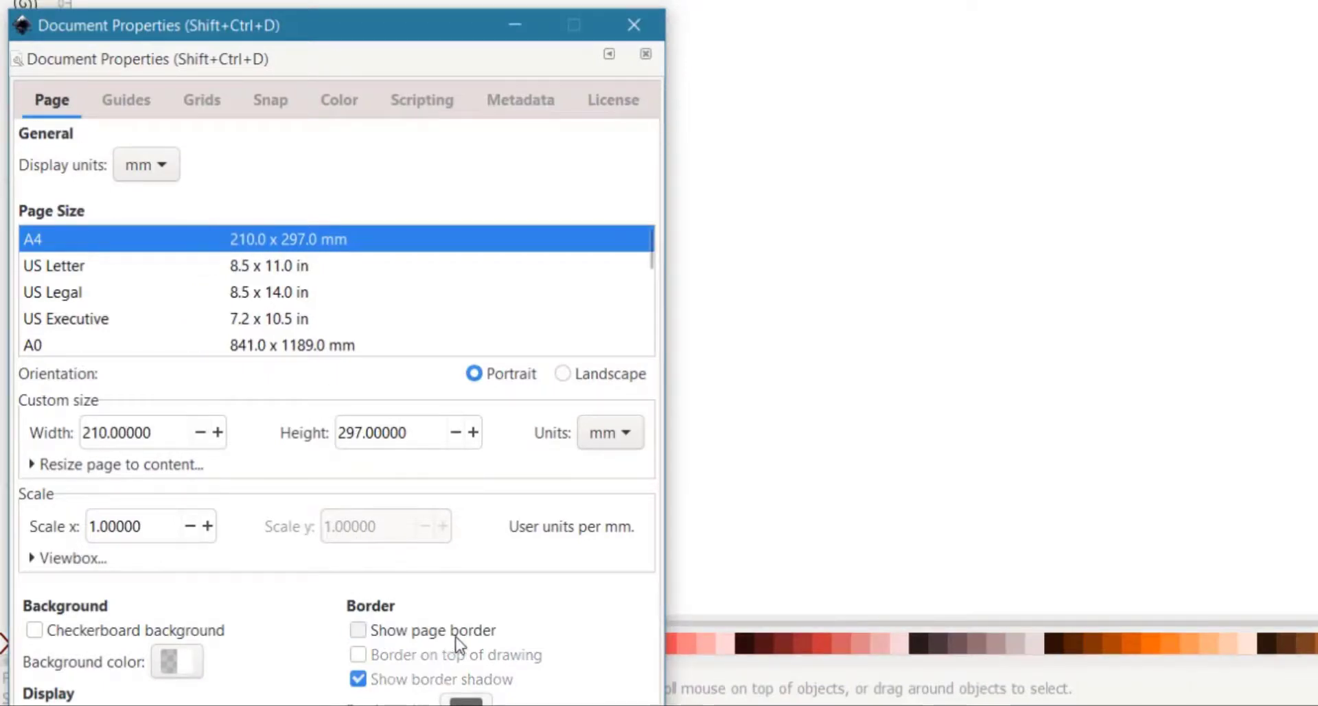
{"action": "left_click", "coordinate": [636, 27]}
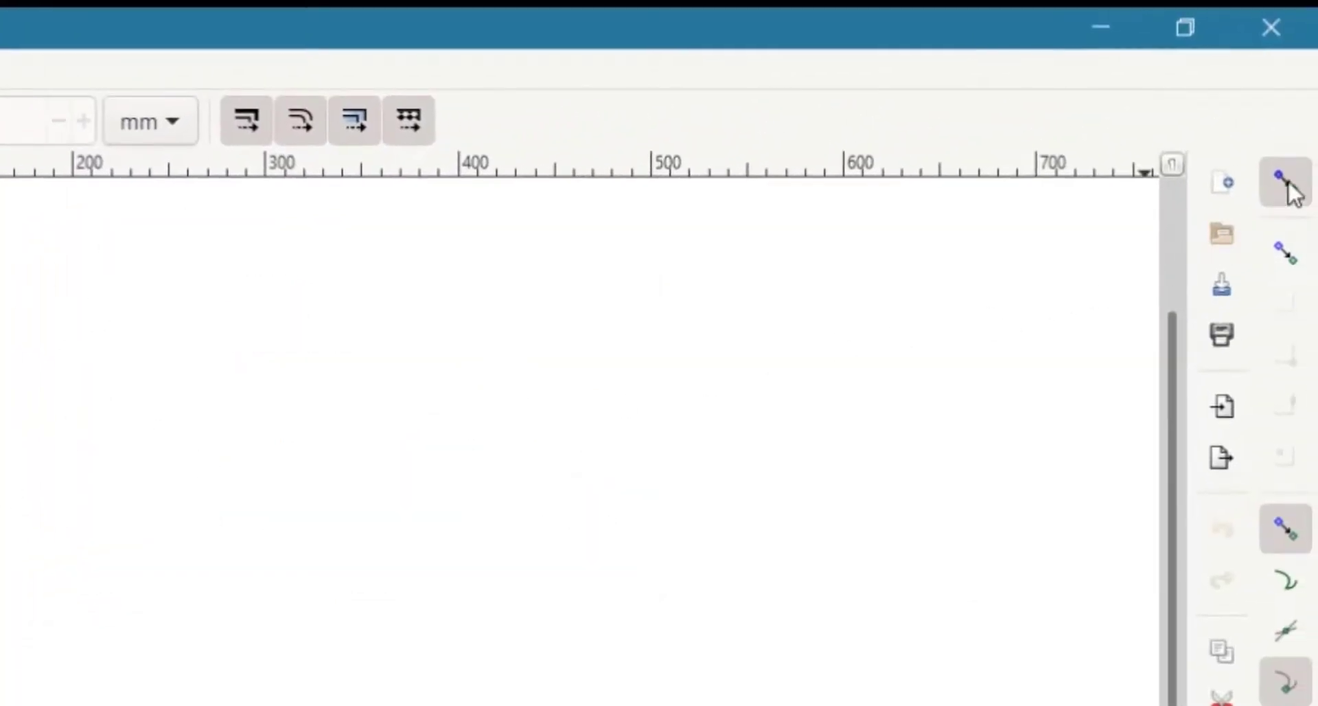
{"action": "left_click", "coordinate": [1285, 182]}
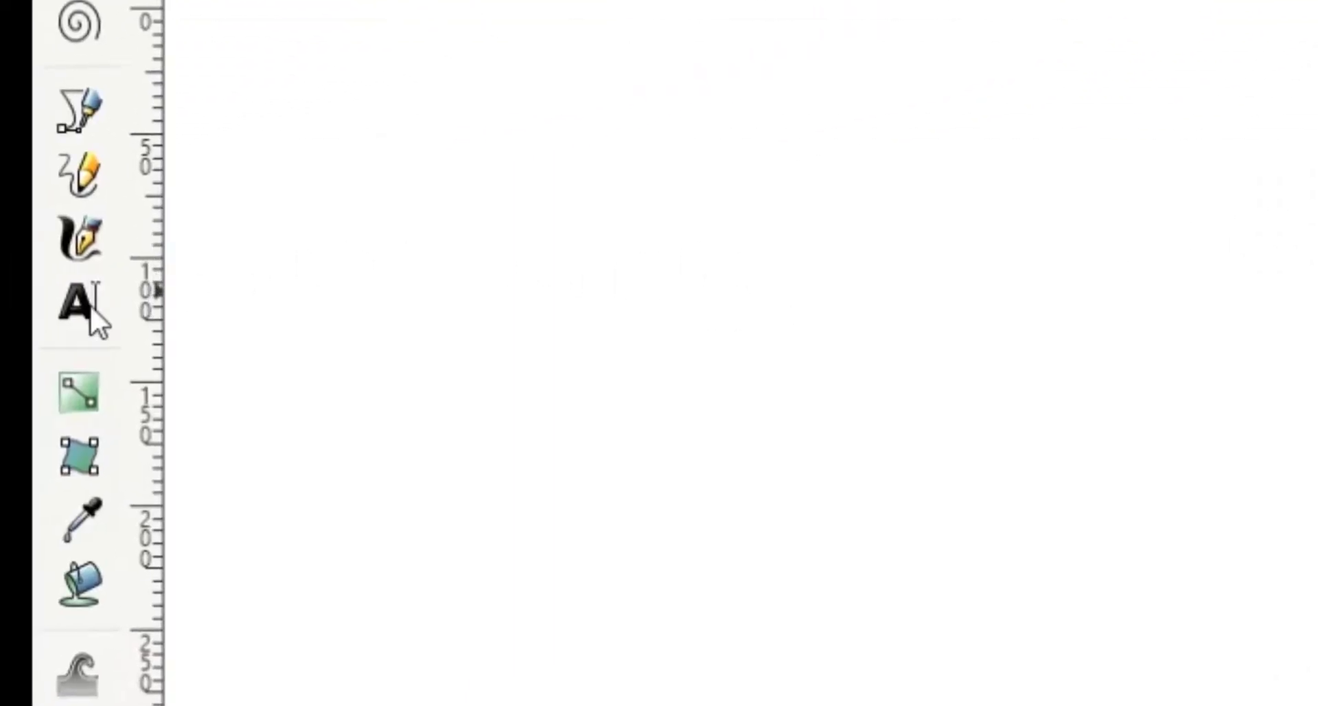
Step: Add a text object reading "DoiT8" on the empty canvas
{"action": "left_click", "coordinate": [86, 306]}
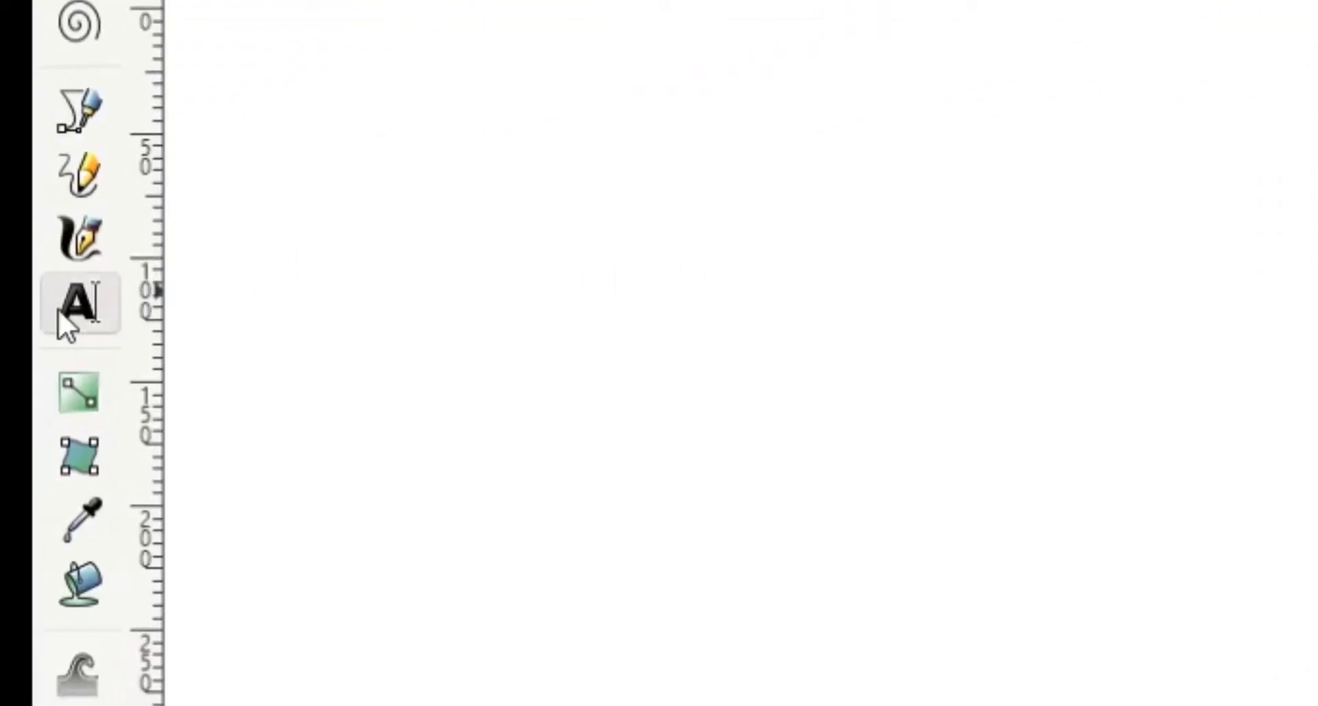
{"action": "left_click", "coordinate": [1126, 194]}
{"action": "type", "text": "DoiT"}
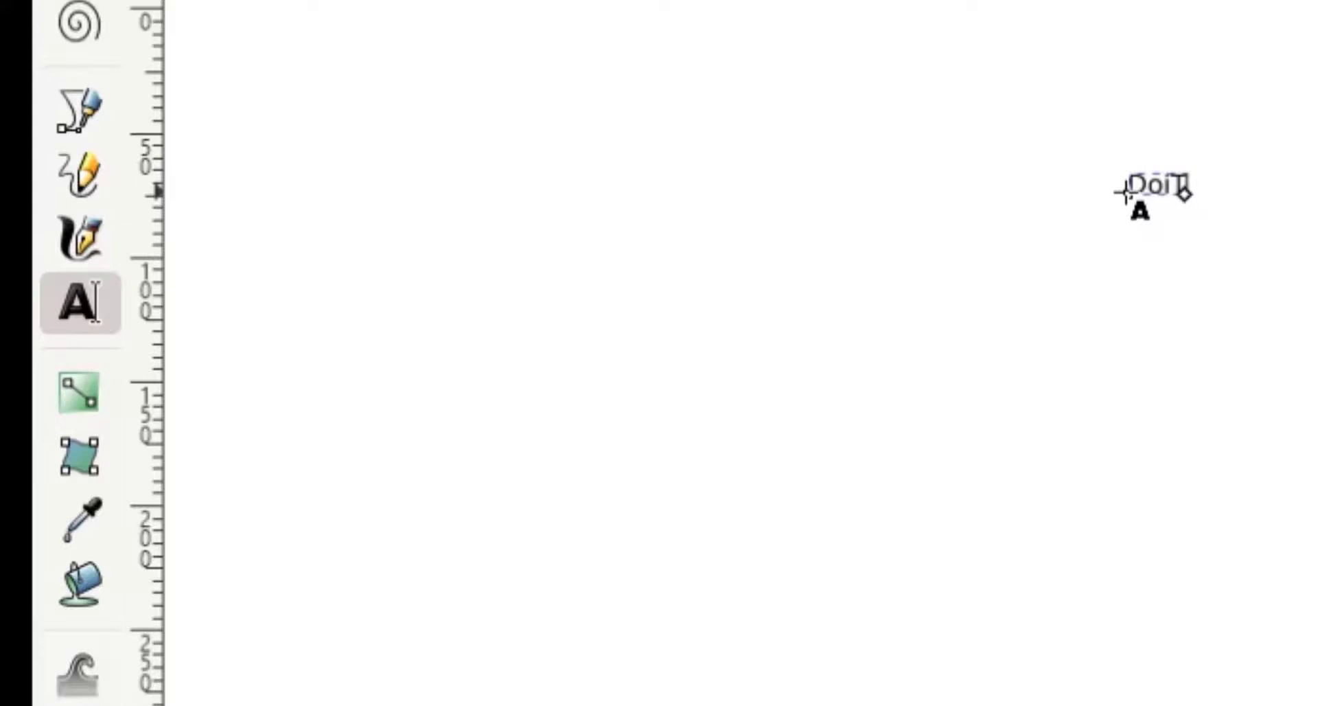
{"action": "type", "text": "8"}
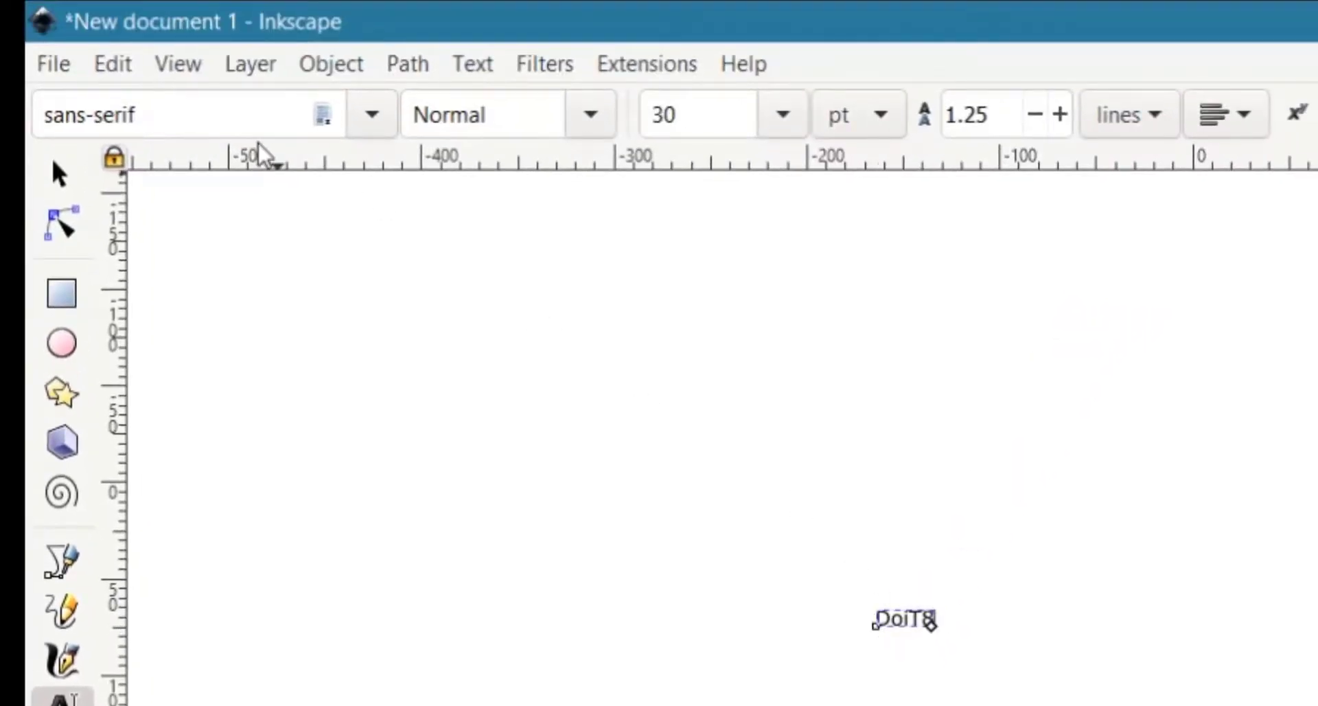
Step: Set the DoiT8 text's font to Agency FB and its size to 144 pt
{"action": "left_click", "coordinate": [221, 117]}
{"action": "left_click", "coordinate": [372, 114]}
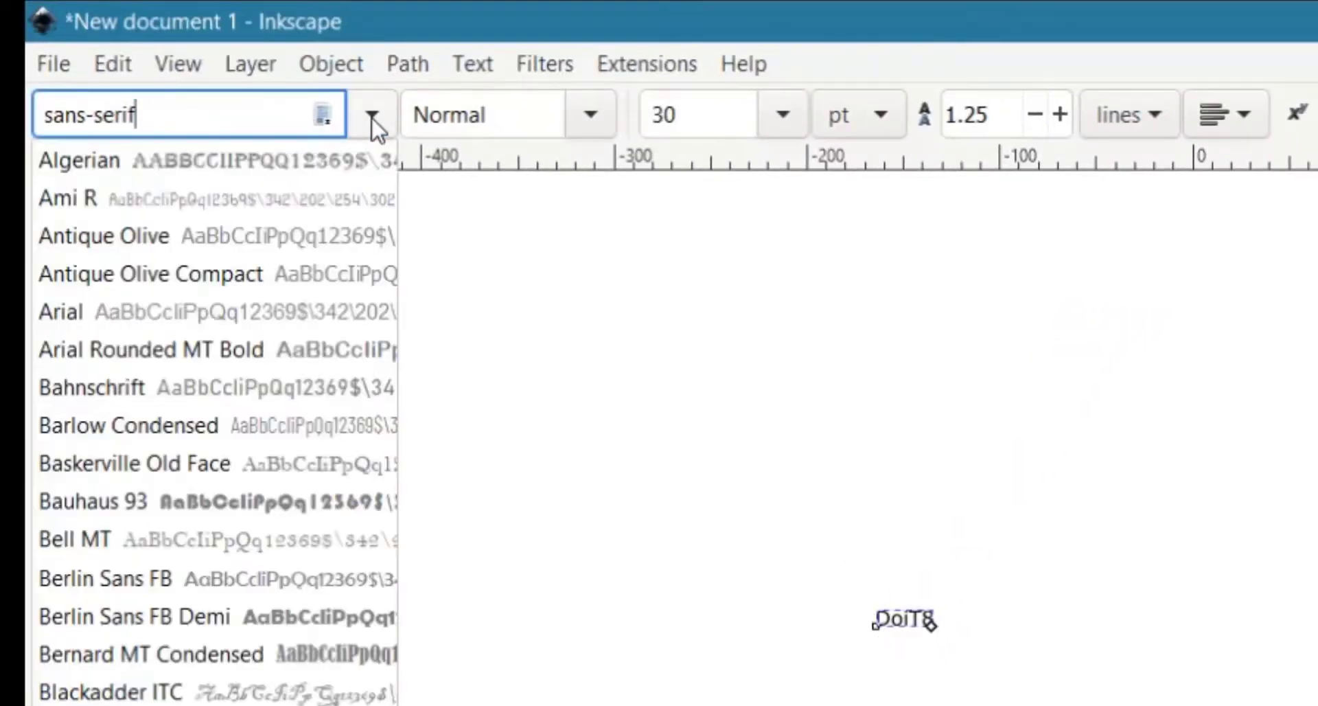
{"action": "scroll", "coordinate": [371, 117], "scroll_direction": "down", "scroll_amount": 20}
{"action": "scroll", "coordinate": [201, 224], "scroll_direction": "up", "scroll_amount": 20}
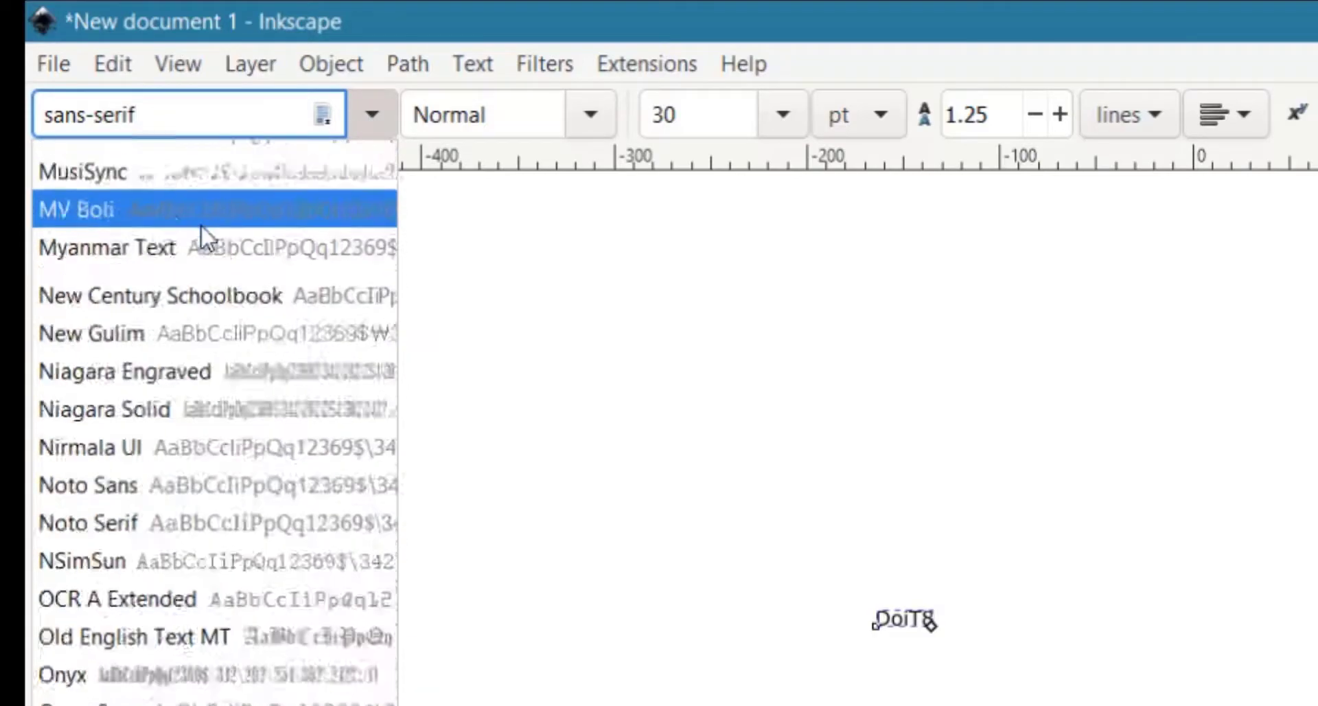
{"action": "scroll", "coordinate": [196, 233], "scroll_direction": "up", "scroll_amount": 10}
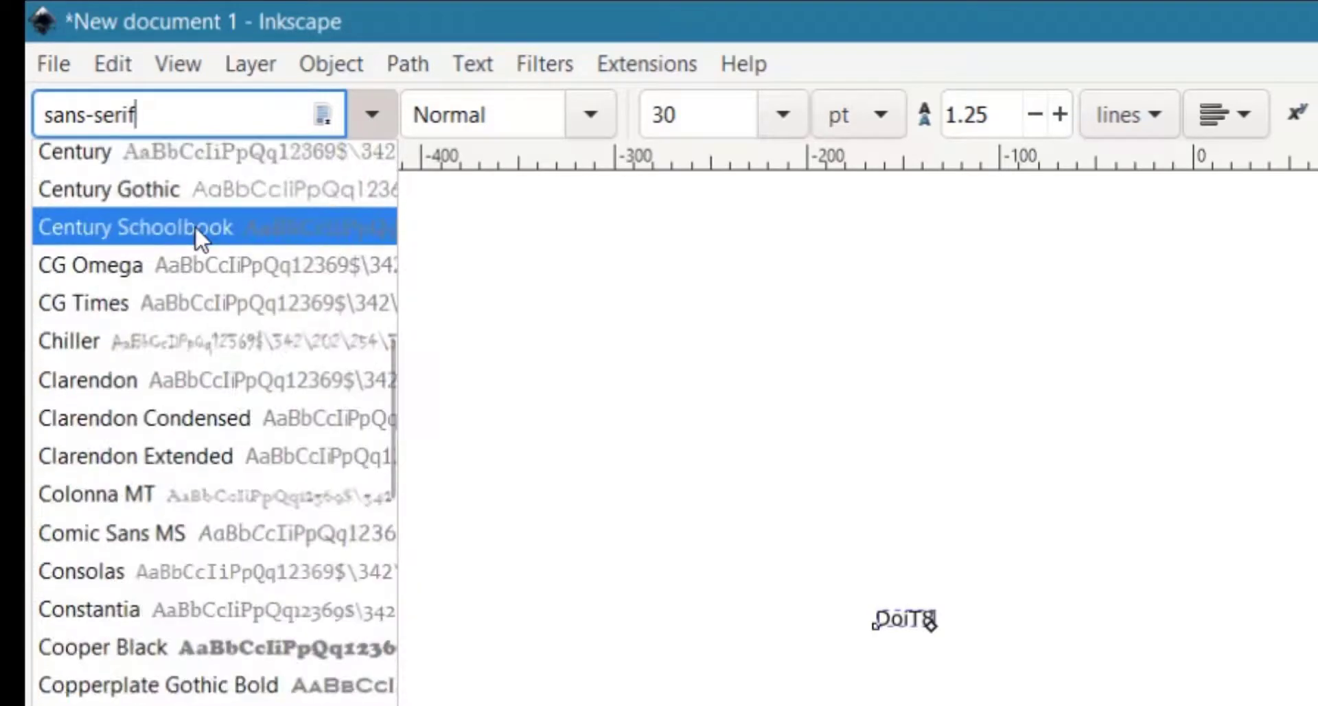
{"action": "key", "text": "alt+x"}
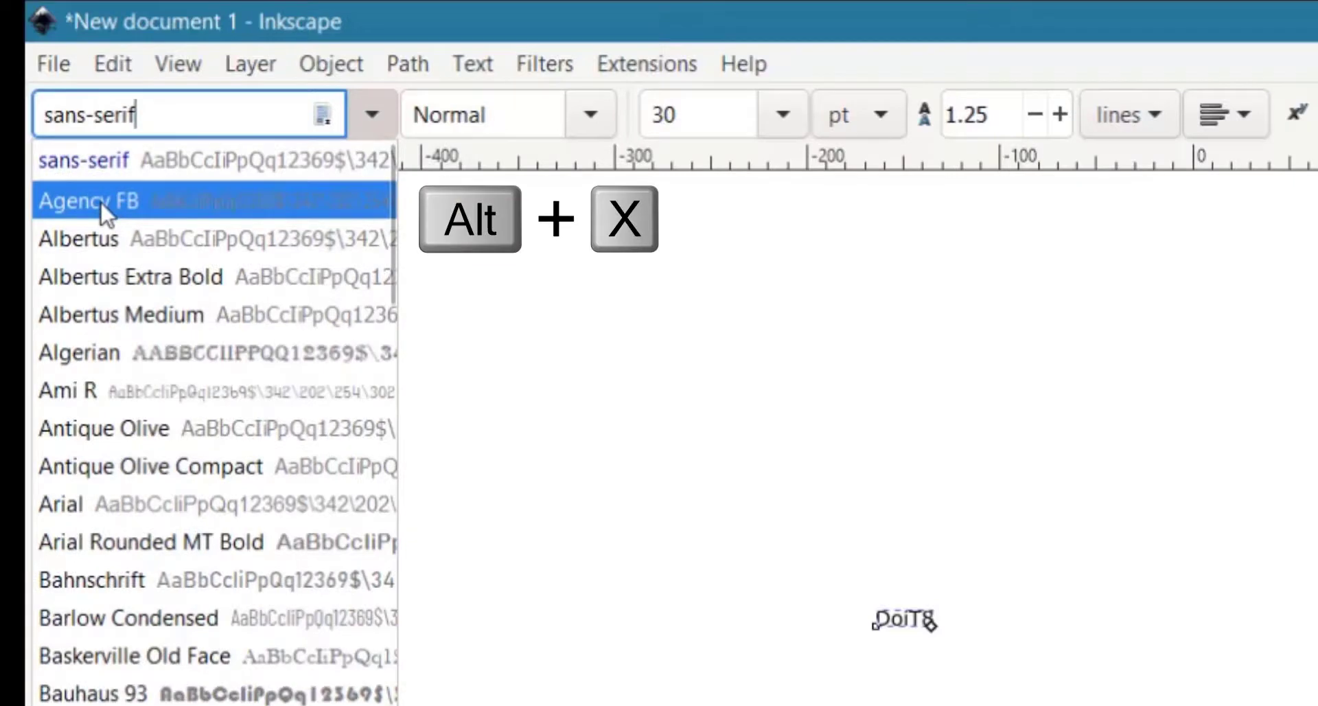
{"action": "left_click", "coordinate": [104, 206]}
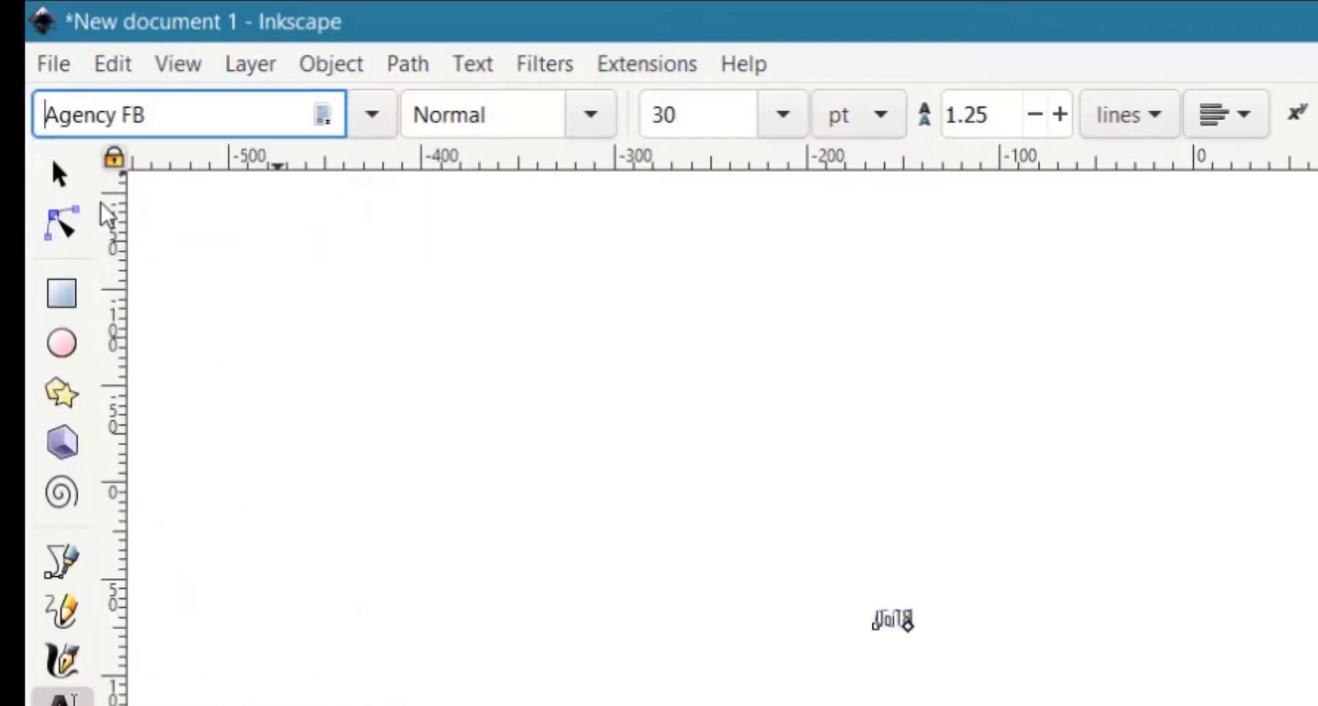
{"action": "left_click", "coordinate": [774, 117]}
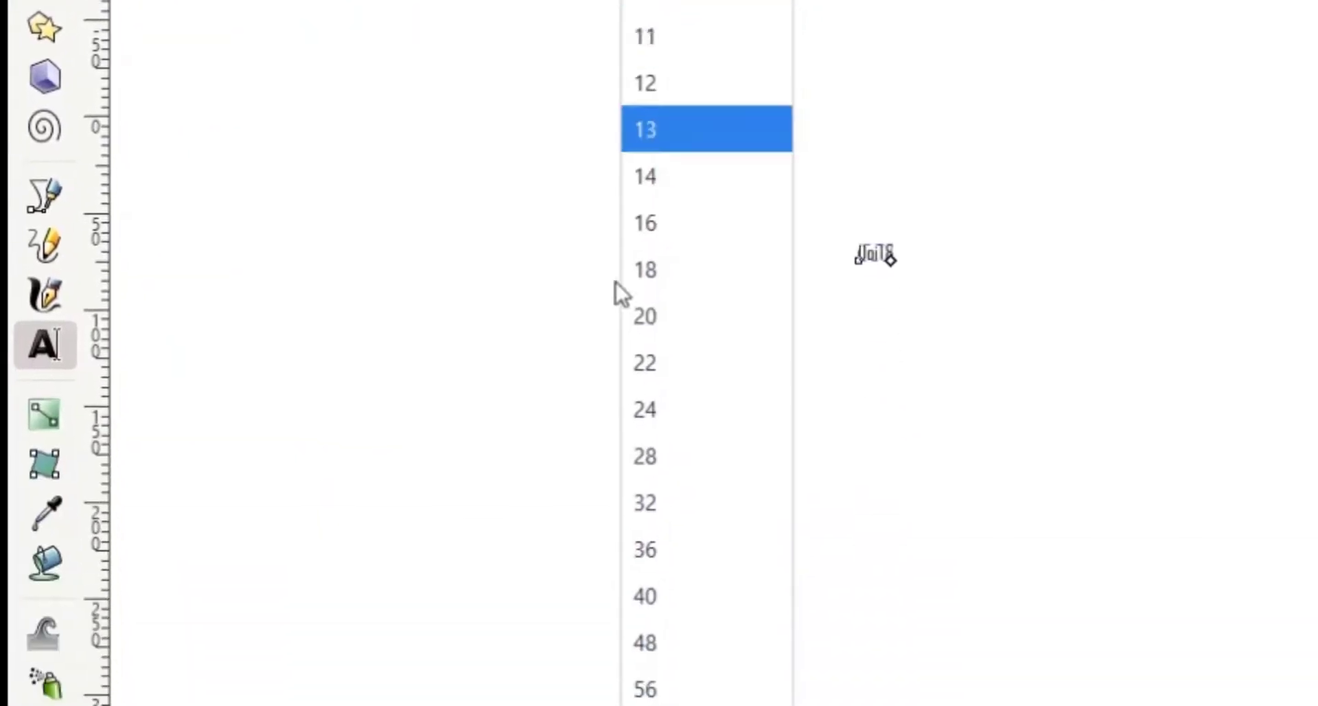
{"action": "left_click", "coordinate": [648, 653]}
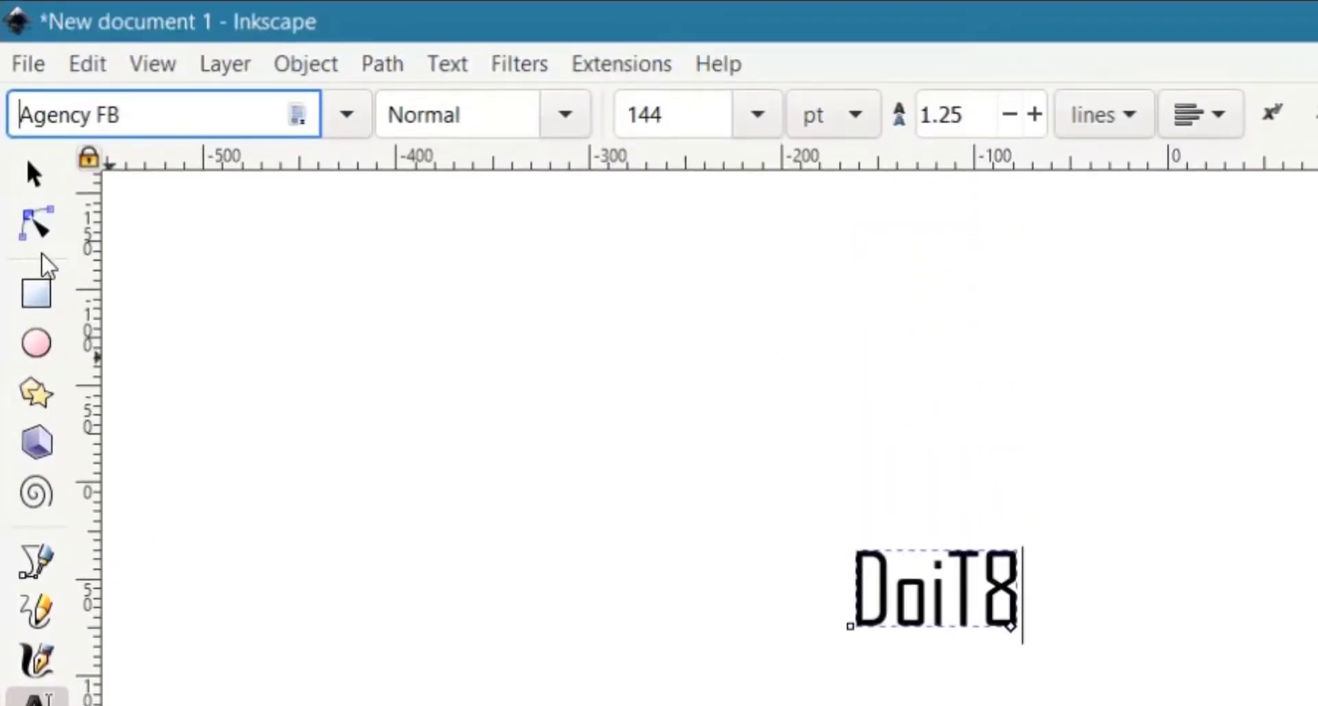
Step: Select the DoiT8 text as an object for transforming and show the page grid
{"action": "left_click", "coordinate": [35, 177]}
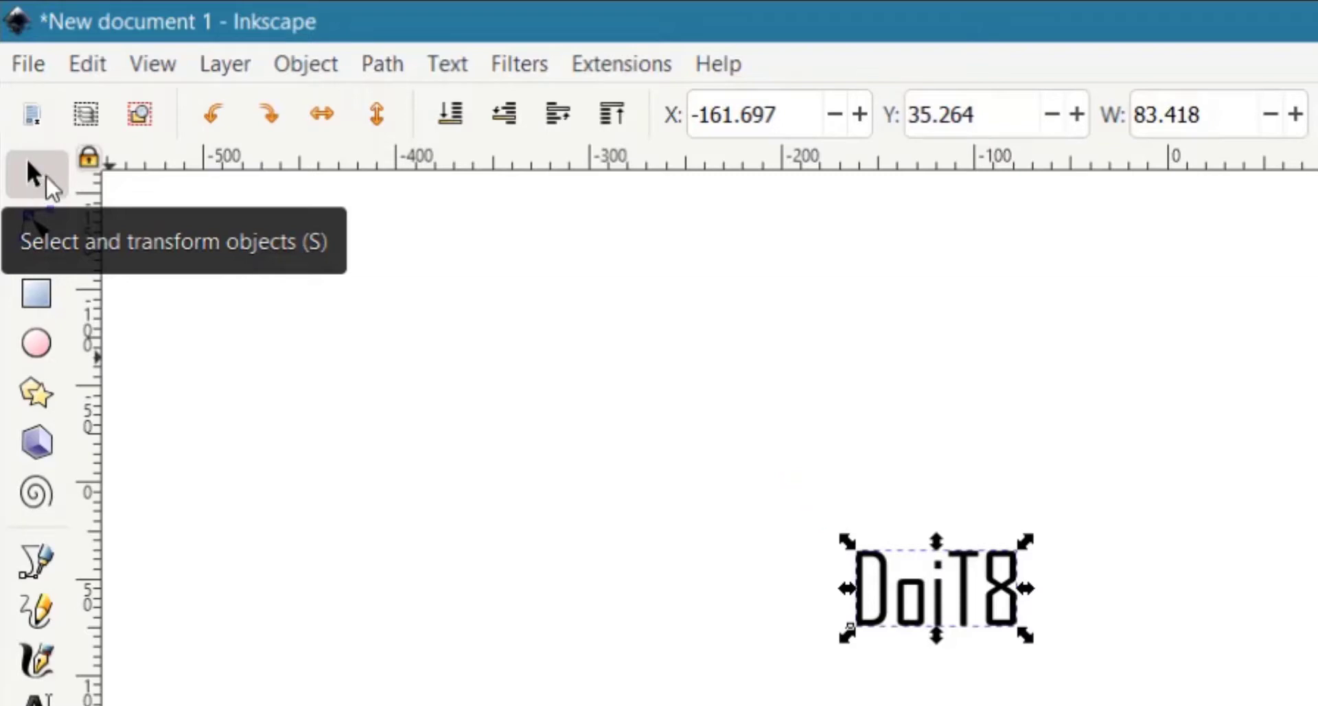
{"action": "left_click", "coordinate": [162, 69]}
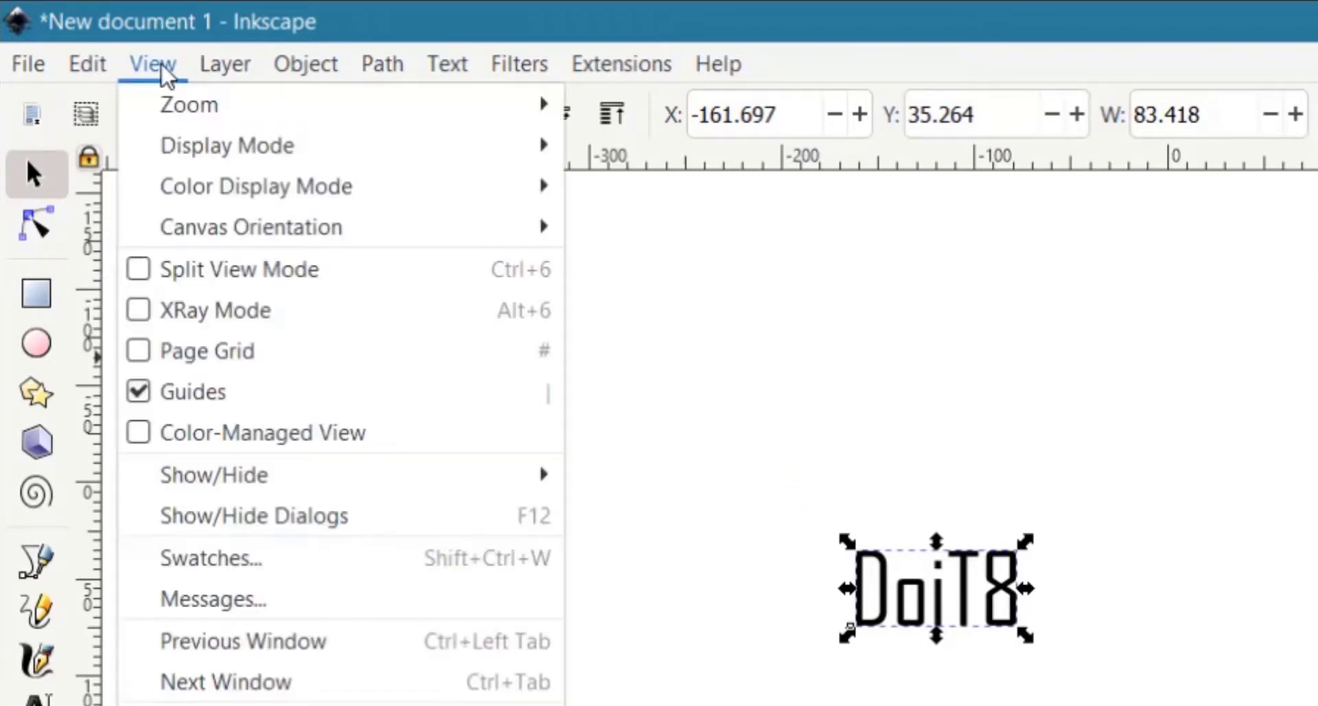
{"action": "left_click", "coordinate": [146, 357]}
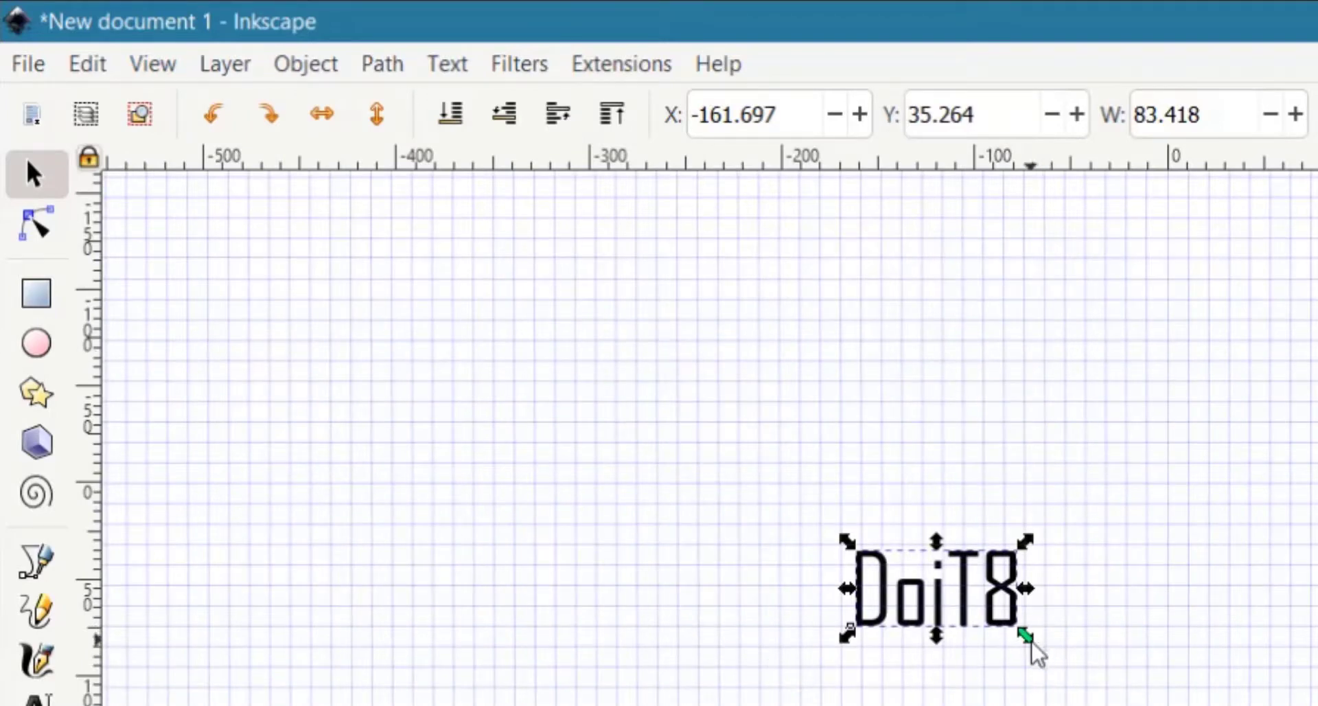
Step: Enlarge the DoiT8 text to about 550 mm wide and 297 mm high
{"action": "left_click_drag", "start_coordinate": [1033, 638], "coordinate": [1090, 704]}
{"action": "left_click_drag", "start_coordinate": [897, 611], "coordinate": [886, 585]}
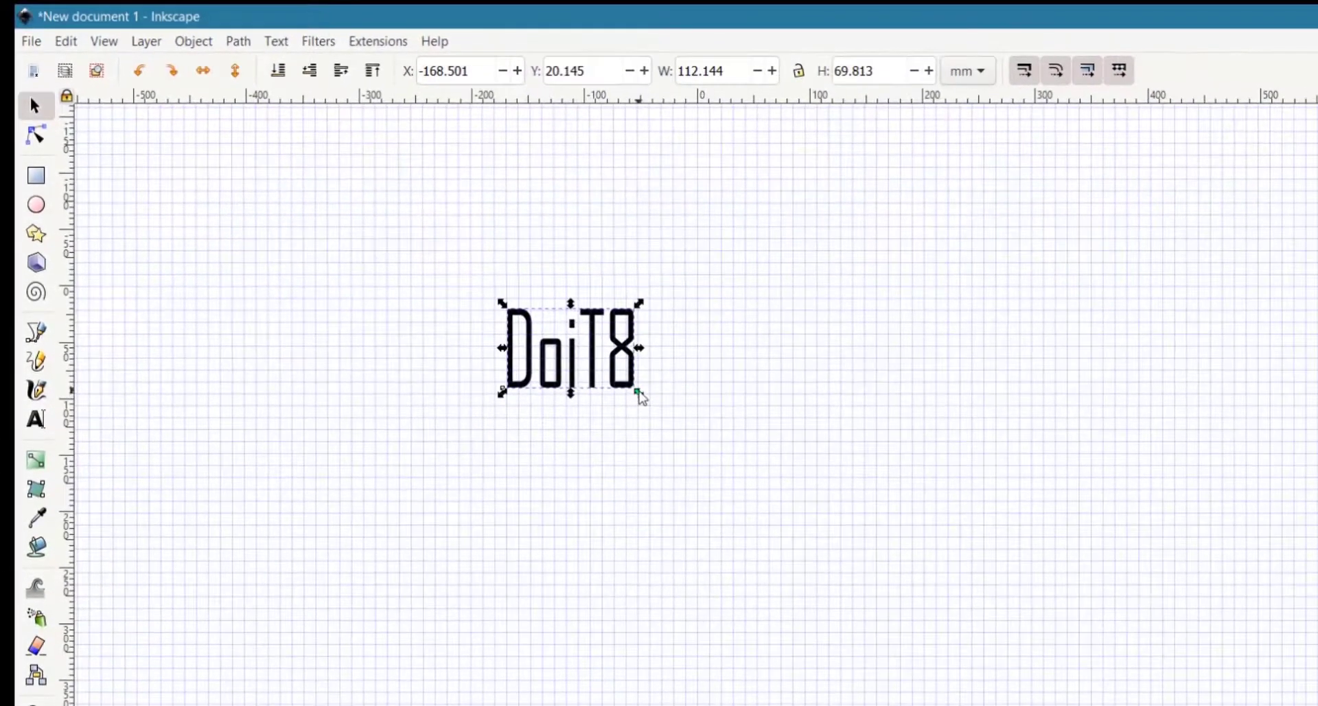
{"action": "left_click_drag", "start_coordinate": [638, 392], "coordinate": [1141, 655]}
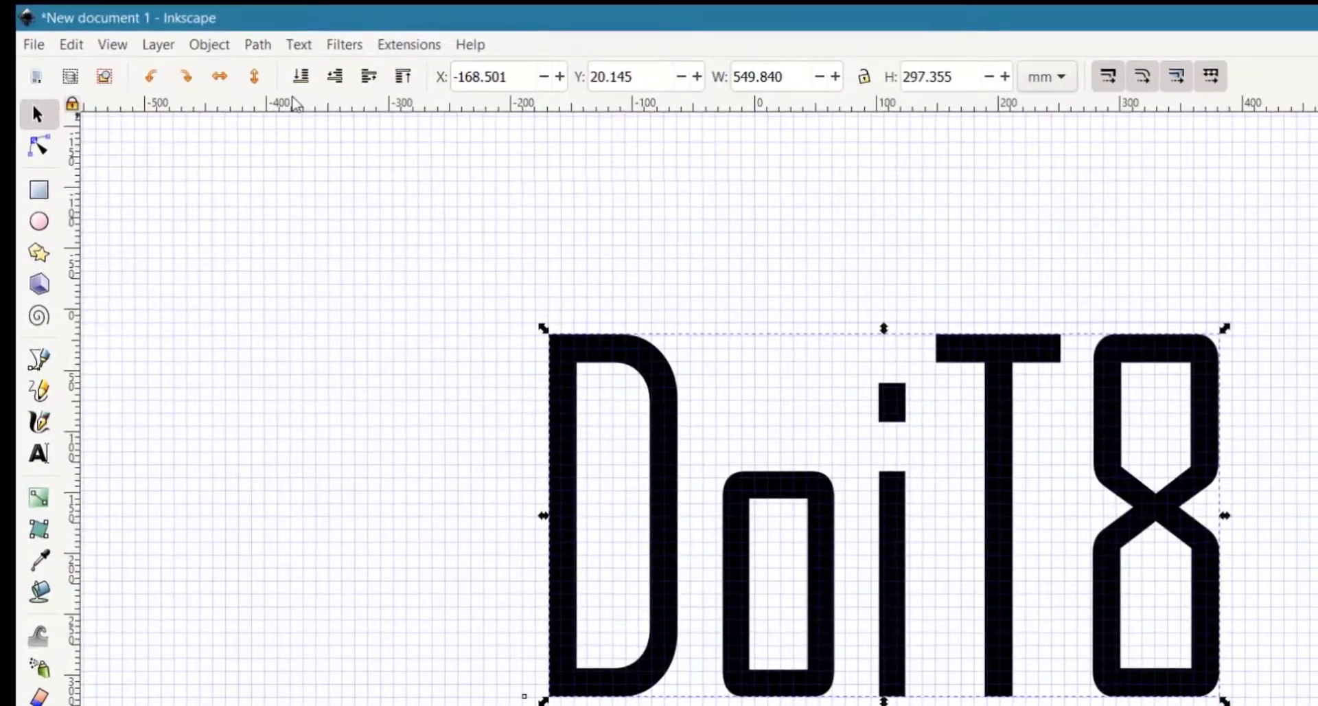
Step: Convert the DoiT8 text object to paths and ungroup it into separate letters, leaving nothing selected
{"action": "left_click", "coordinate": [259, 45]}
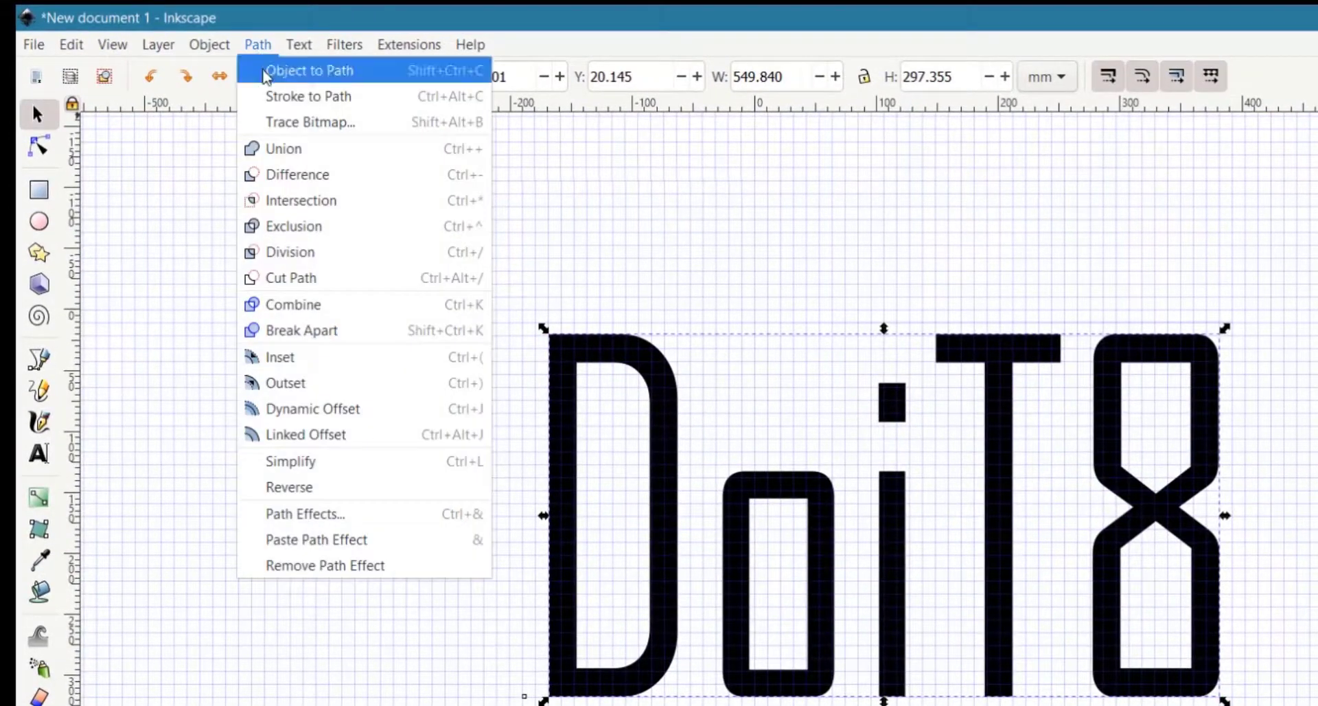
{"action": "key", "text": "ctrl+shift+c"}
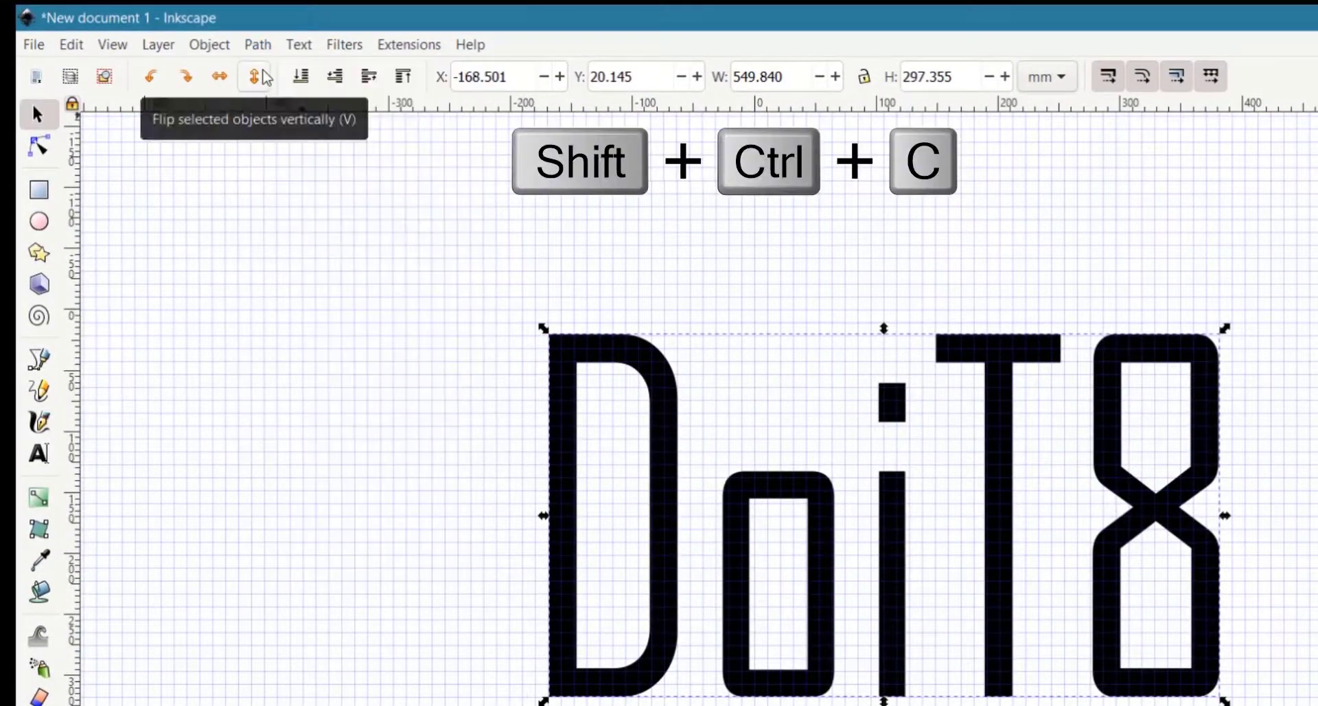
{"action": "left_click", "coordinate": [205, 48]}
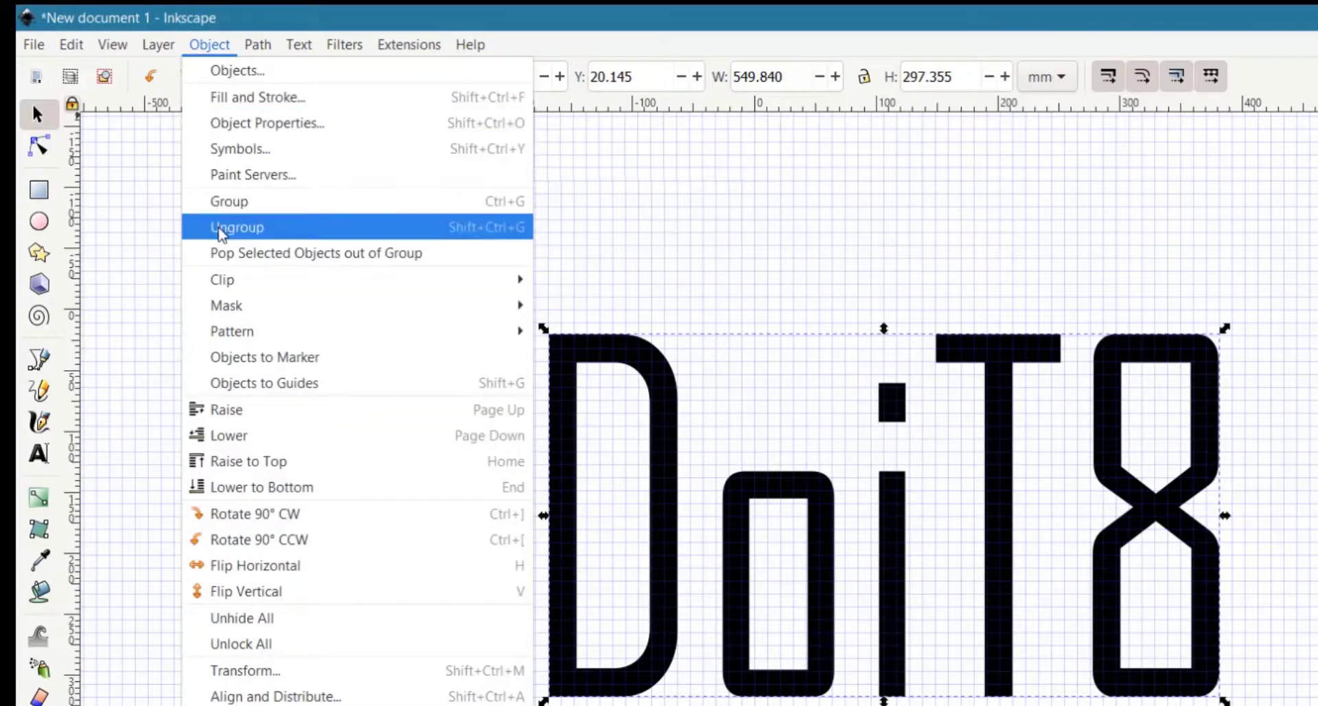
{"action": "key", "text": "ctrl+shift+g"}
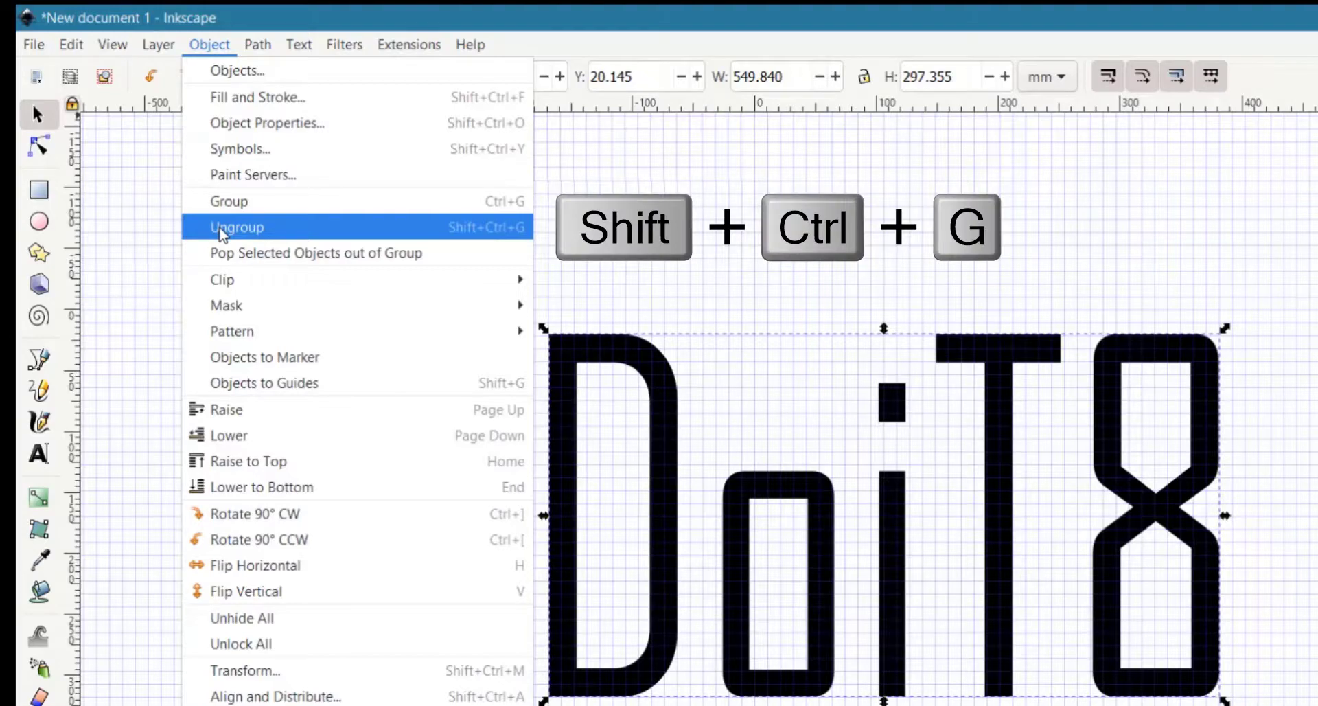
{"action": "left_click", "coordinate": [223, 227]}
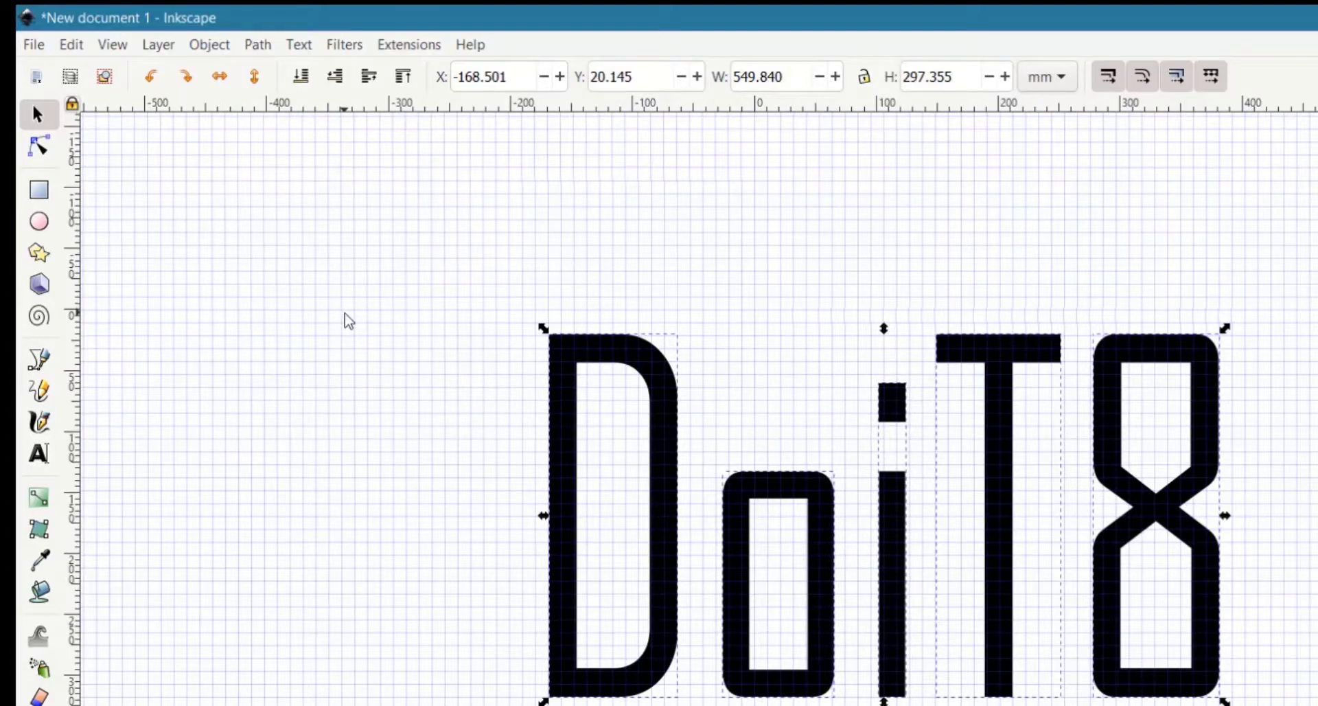
{"action": "left_click", "coordinate": [357, 325]}
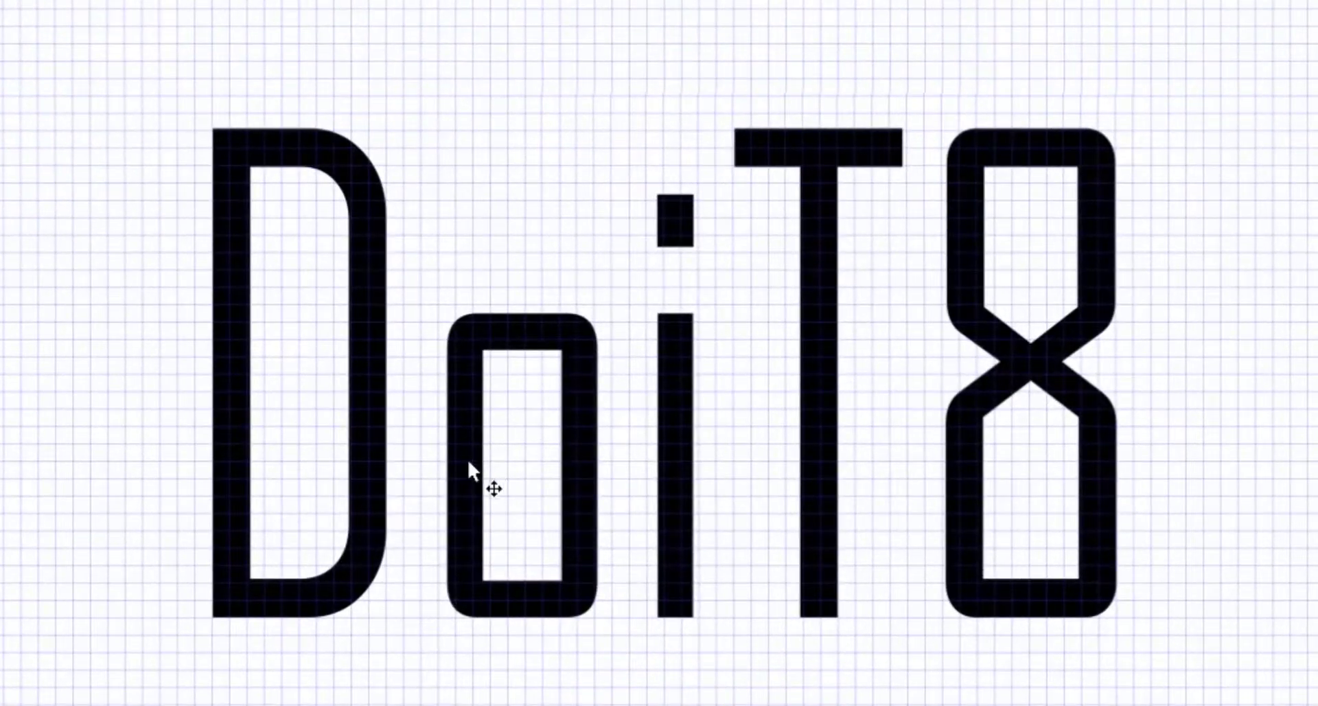
Step: Move the o closer to the D and narrow it slightly, then shift the i beside it, shortening both from the top
{"action": "left_click_drag", "start_coordinate": [468, 459], "coordinate": [437, 462]}
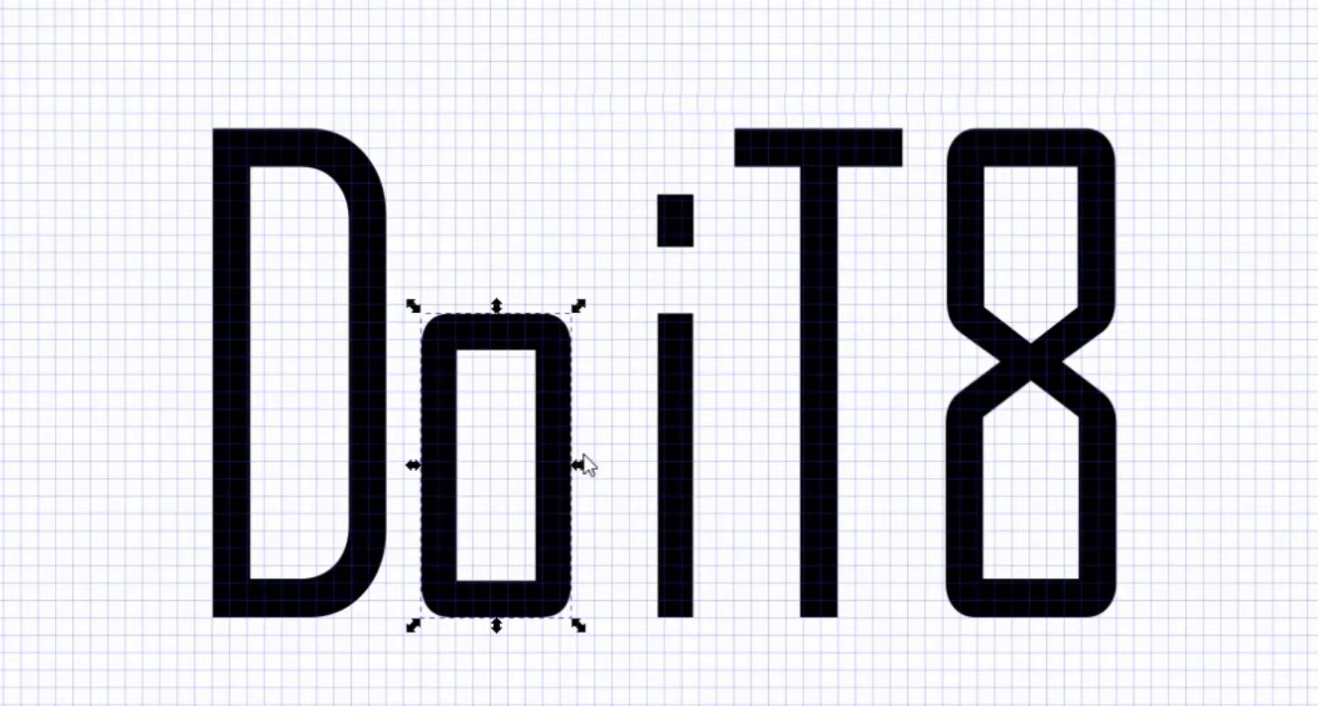
{"action": "left_click_drag", "start_coordinate": [579, 466], "coordinate": [568, 463]}
{"action": "left_click_drag", "start_coordinate": [490, 310], "coordinate": [489, 374]}
{"action": "left_click_drag", "start_coordinate": [665, 443], "coordinate": [605, 438]}
{"action": "left_click_drag", "start_coordinate": [609, 182], "coordinate": [618, 281]}
Step: Narrow the T and place its stem just after the i, then move the 8 beside the stem and shorten it from the top
{"action": "left_click", "coordinate": [824, 421]}
{"action": "left_click", "coordinate": [824, 412]}
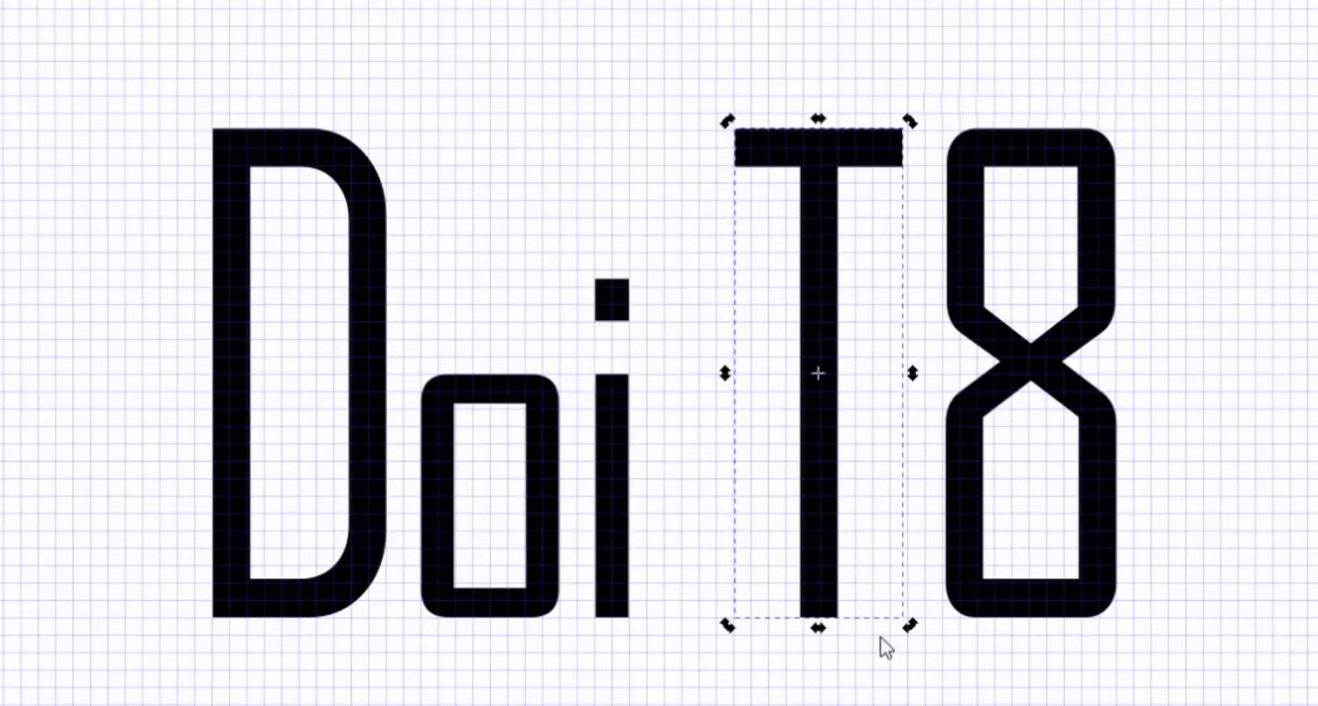
{"action": "left_click_drag", "start_coordinate": [824, 412], "coordinate": [685, 374]}
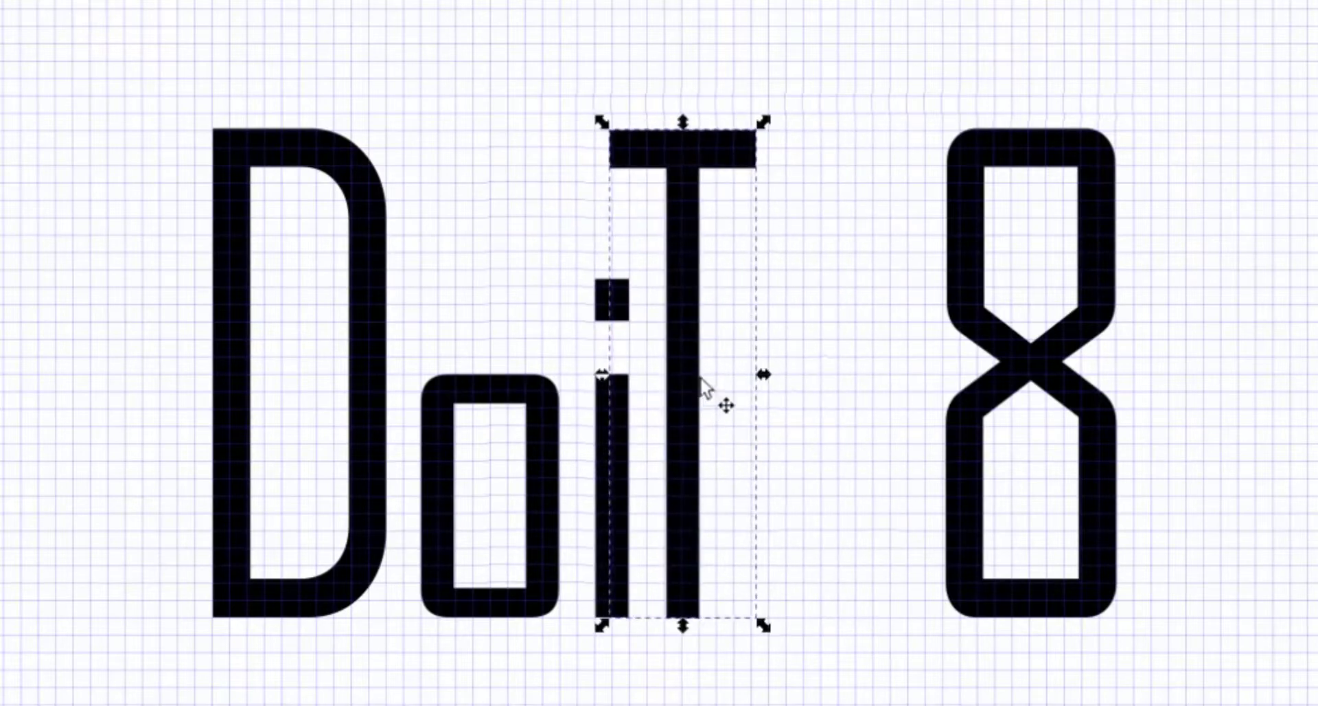
{"action": "left_click_drag", "start_coordinate": [1025, 360], "coordinate": [805, 369]}
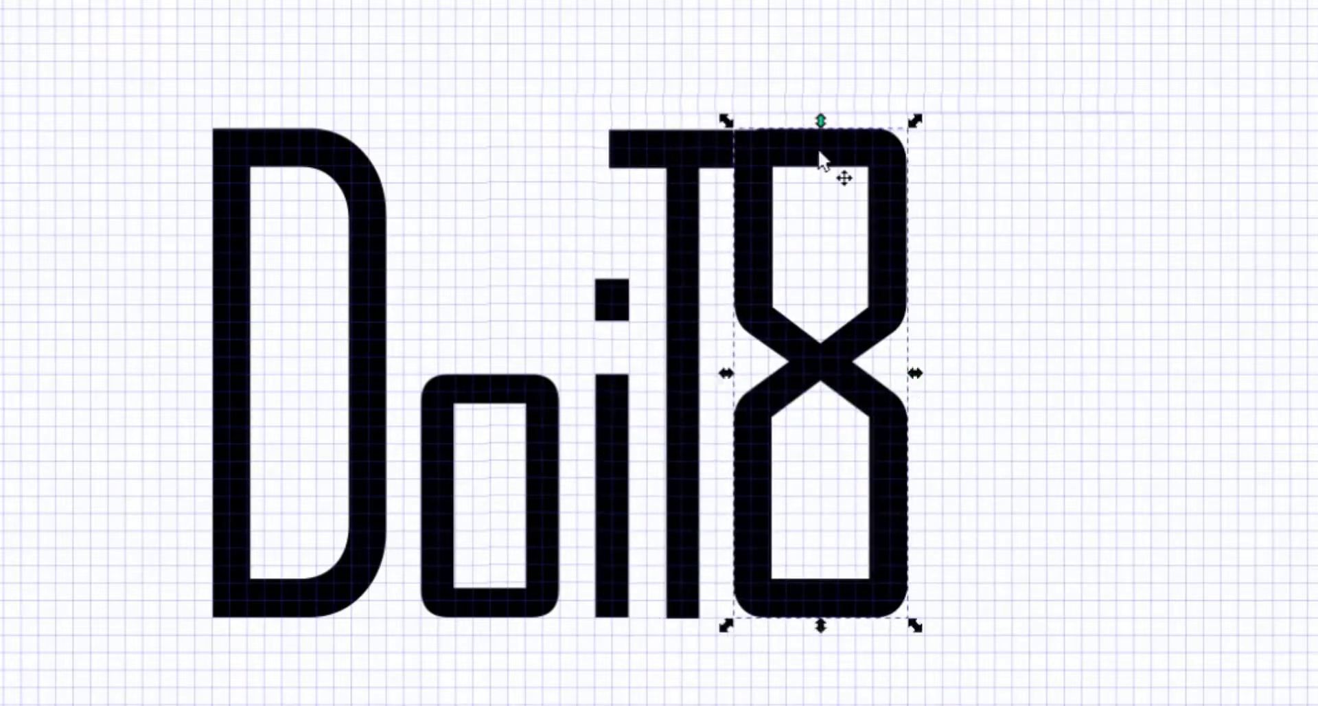
{"action": "left_click_drag", "start_coordinate": [821, 122], "coordinate": [819, 206]}
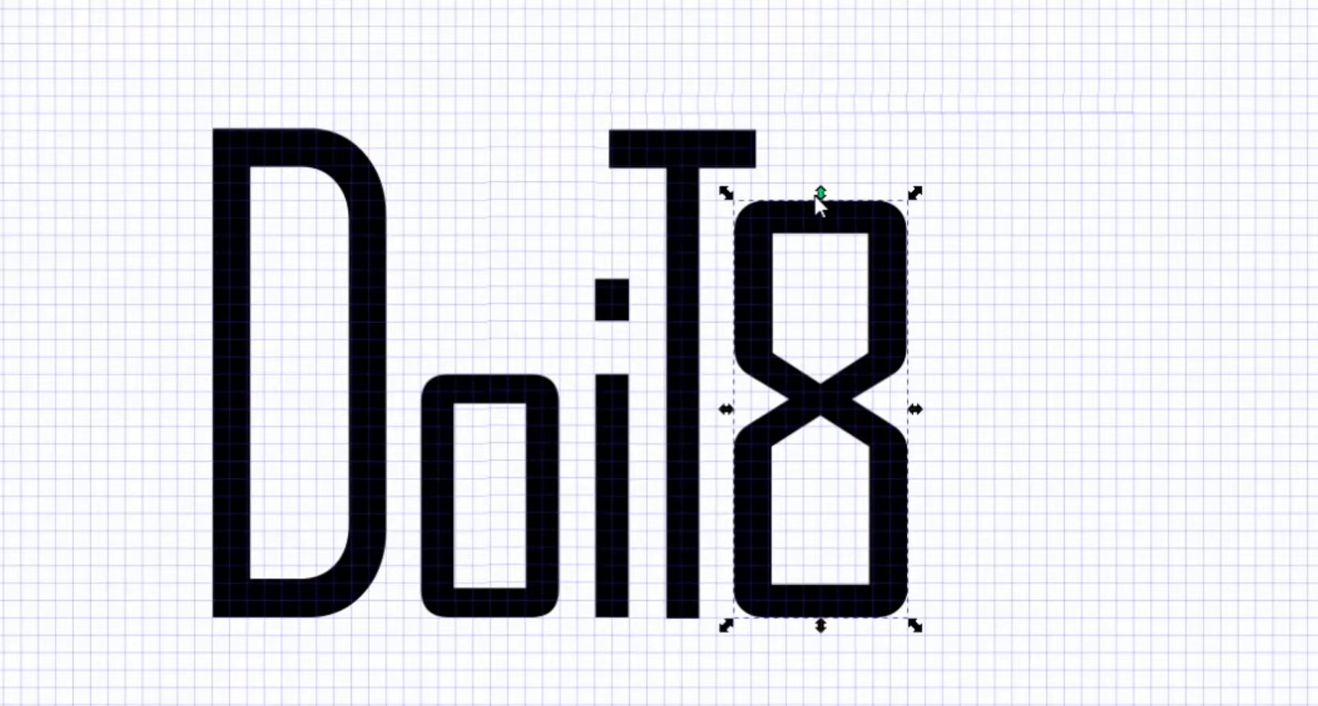
Step: Open the T for node editing and lower its opacity to 45.2% in the Fill and Stroke settings
{"action": "left_click", "coordinate": [685, 280]}
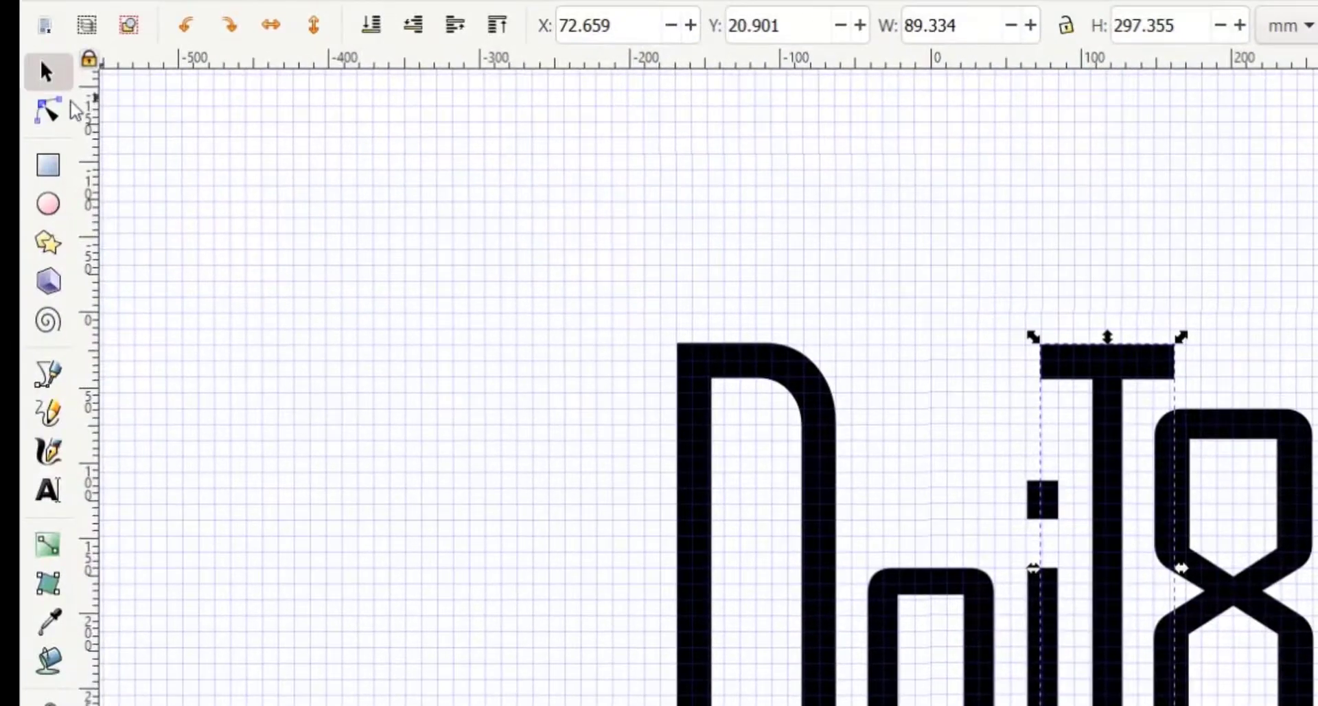
{"action": "key", "text": "n"}
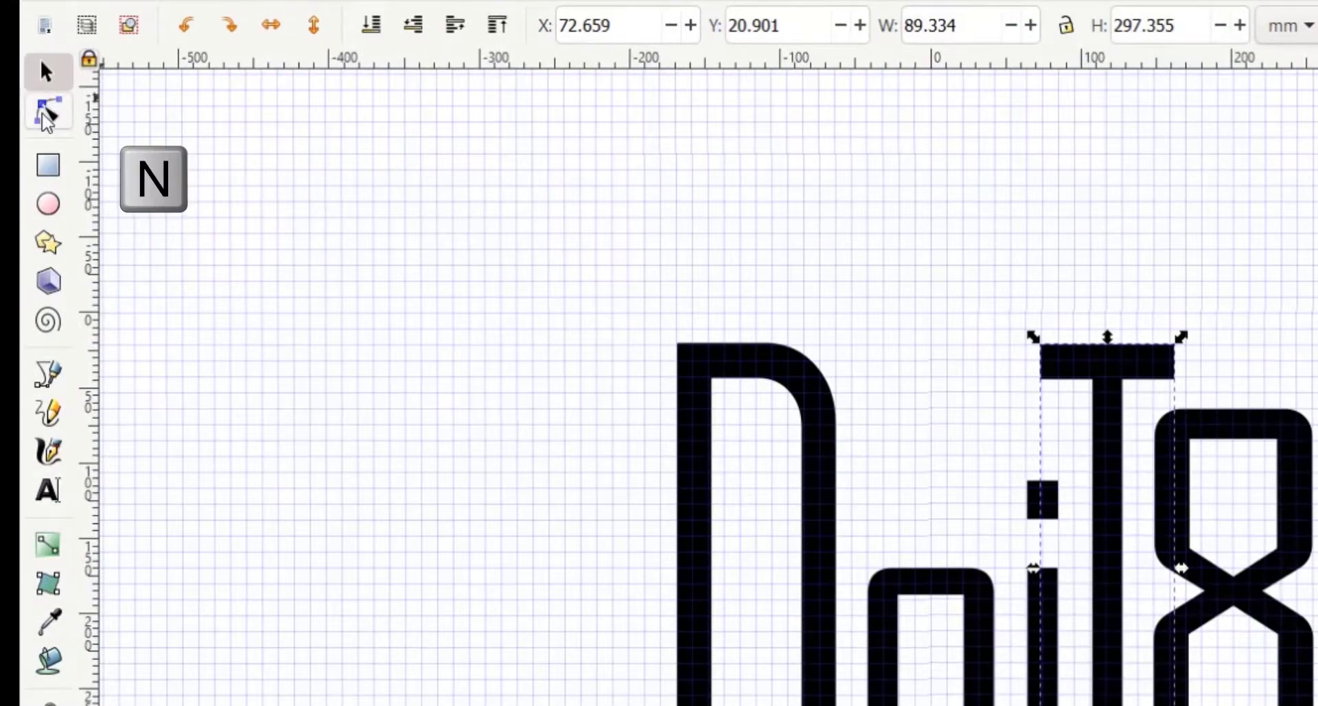
{"action": "left_click", "coordinate": [42, 116]}
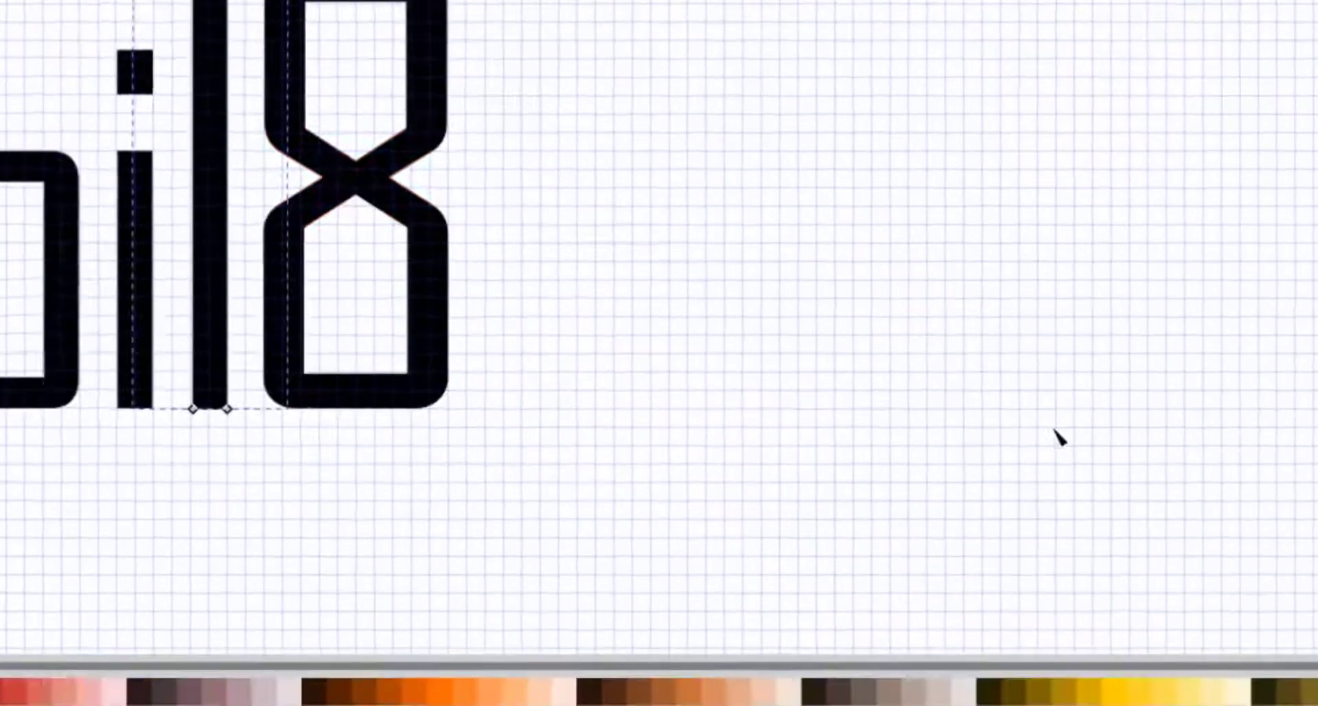
{"action": "left_click", "coordinate": [1228, 580]}
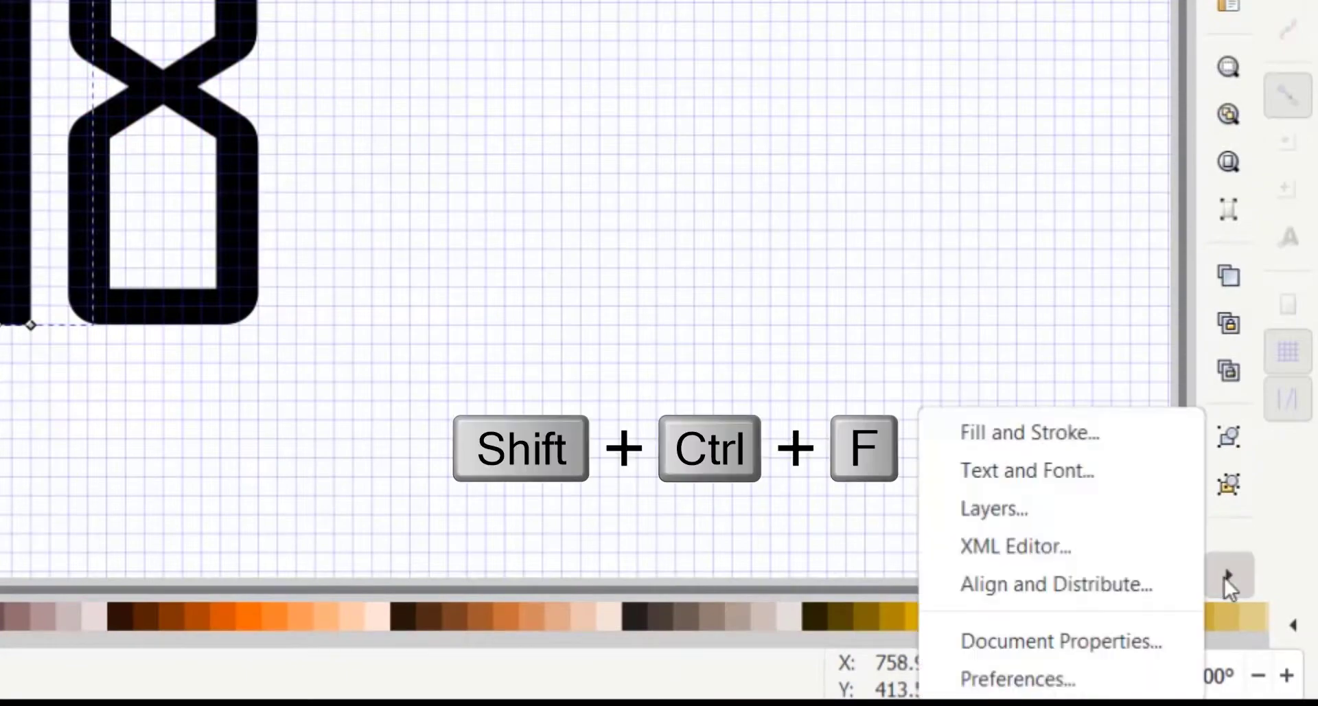
{"action": "left_click", "coordinate": [1046, 434]}
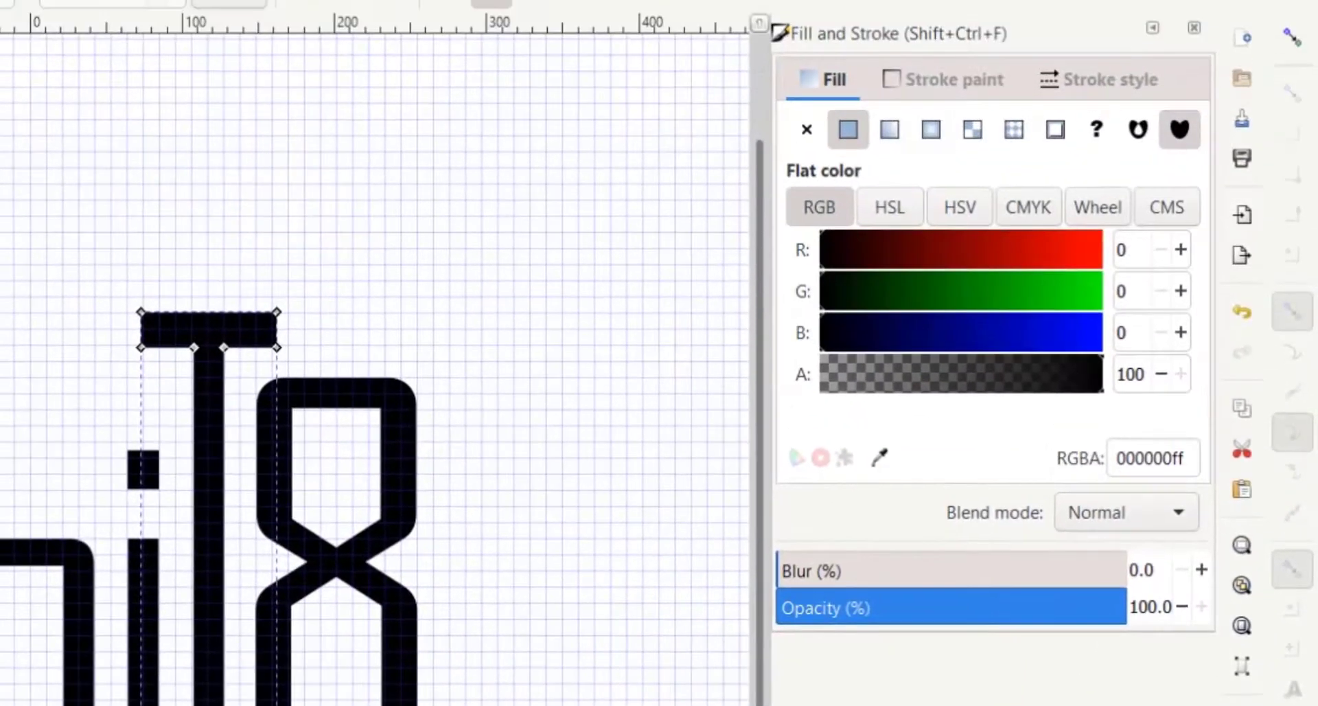
{"action": "left_click", "coordinate": [935, 614]}
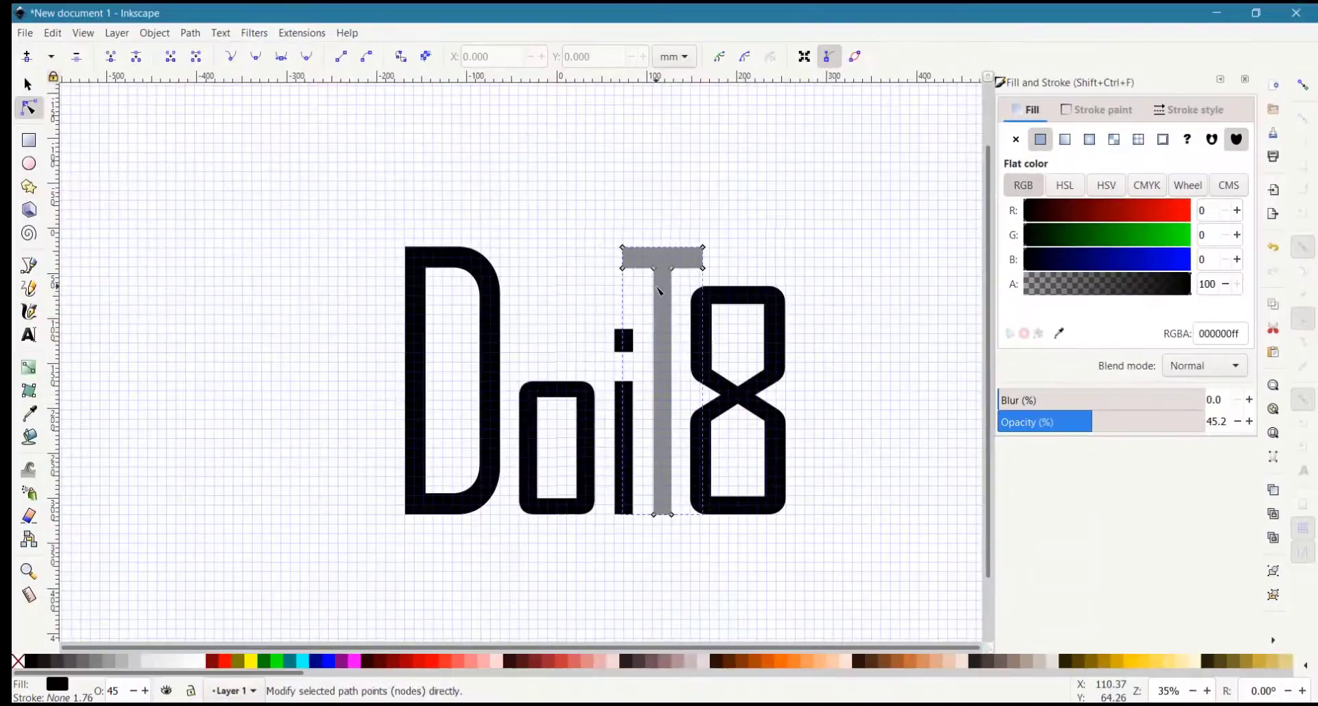
Step: Extend the T's crossbar leftward over the o by moving both left end nodes horizontally to about X -42 mm
{"action": "key", "text": "plus"}
{"action": "key", "text": "plus"}
{"action": "key", "text": "plus"}
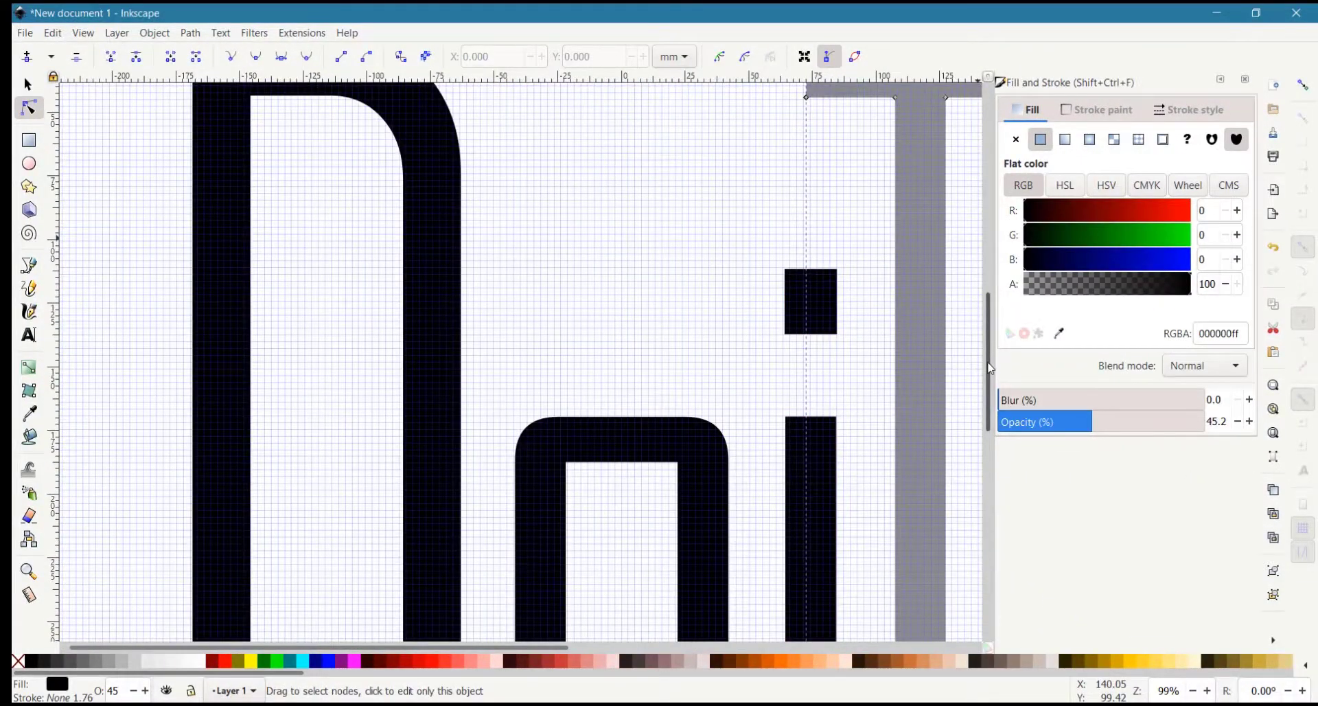
{"action": "scroll", "coordinate": [987, 363], "scroll_direction": "up", "scroll_amount": 5}
{"action": "left_click_drag", "start_coordinate": [490, 648], "coordinate": [610, 666]}
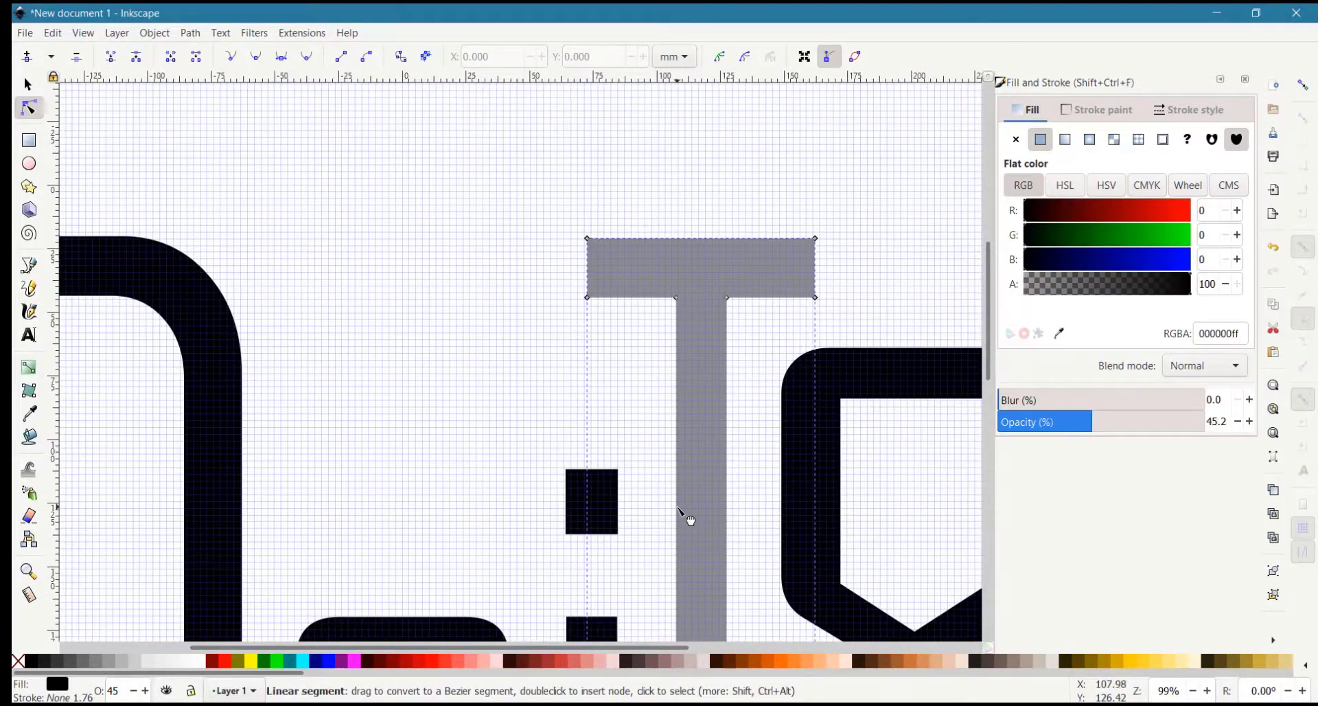
{"action": "scroll", "coordinate": [730, 550], "scroll_direction": "down", "scroll_amount": 2}
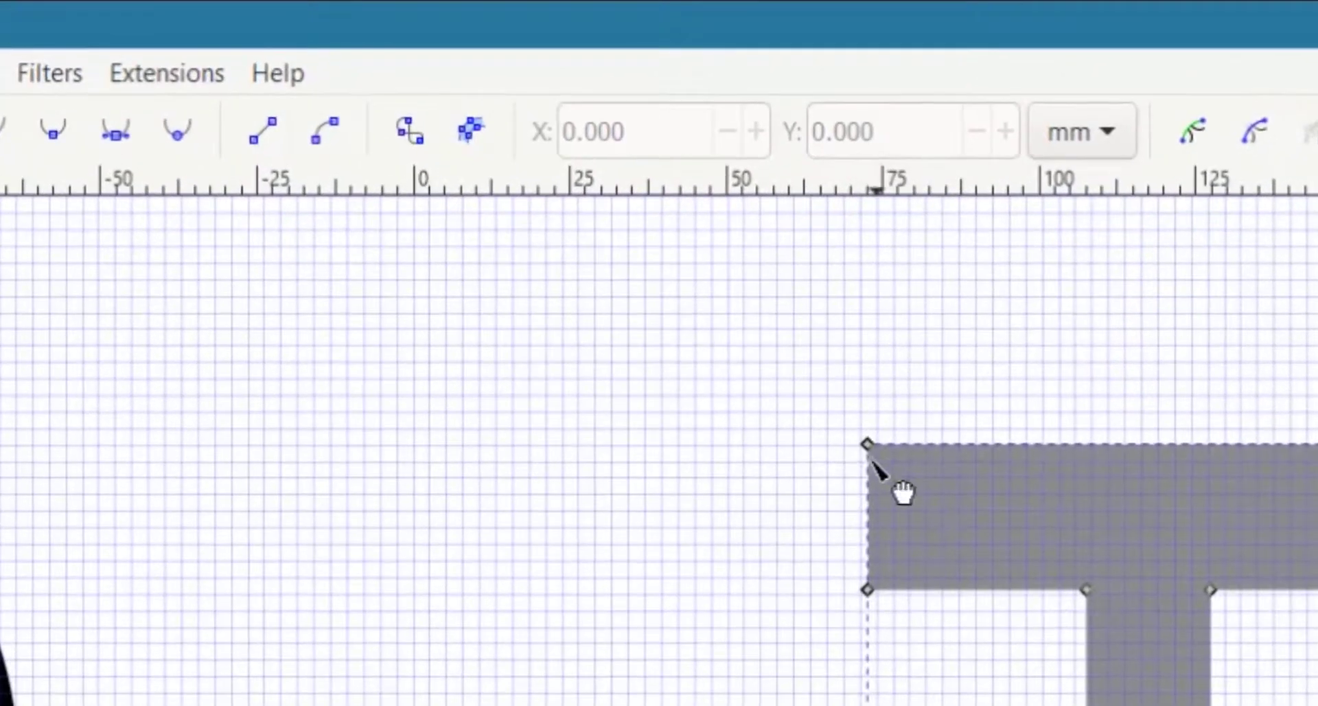
{"action": "left_click", "coordinate": [795, 377]}
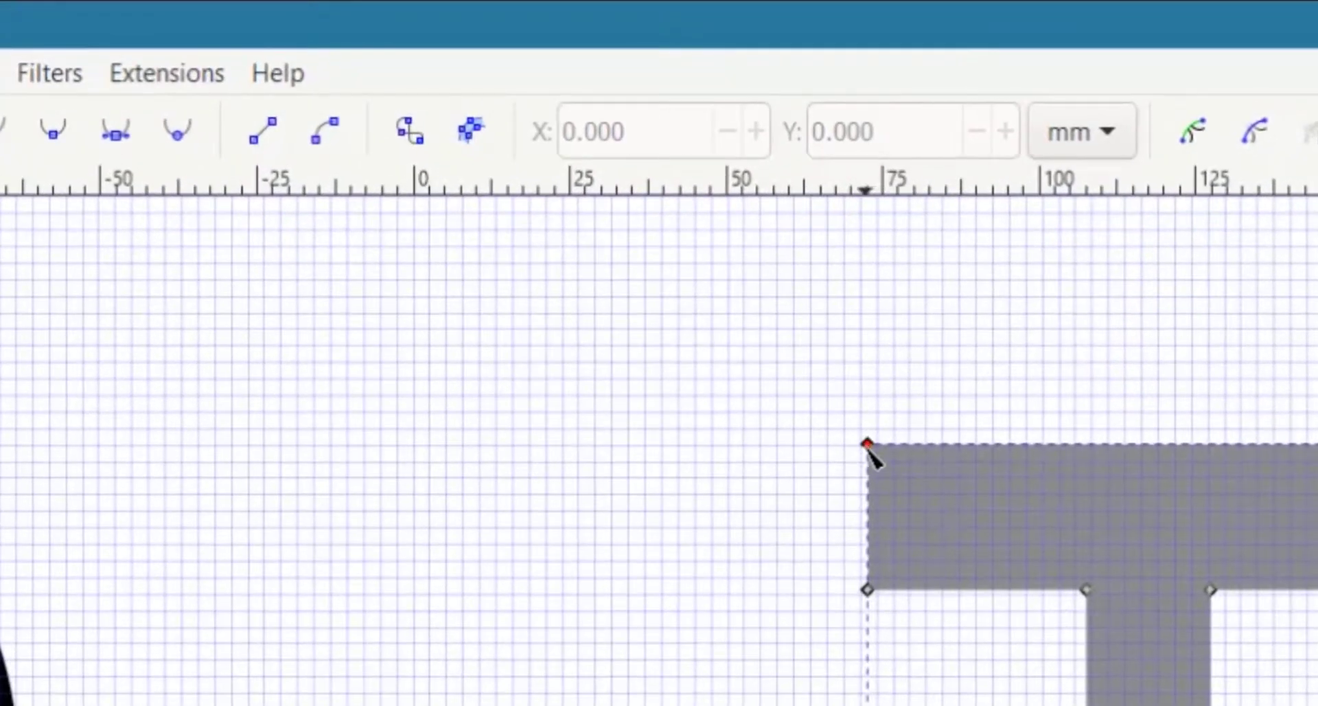
{"action": "left_click_drag", "start_coordinate": [869, 446], "coordinate": [150, 448]}
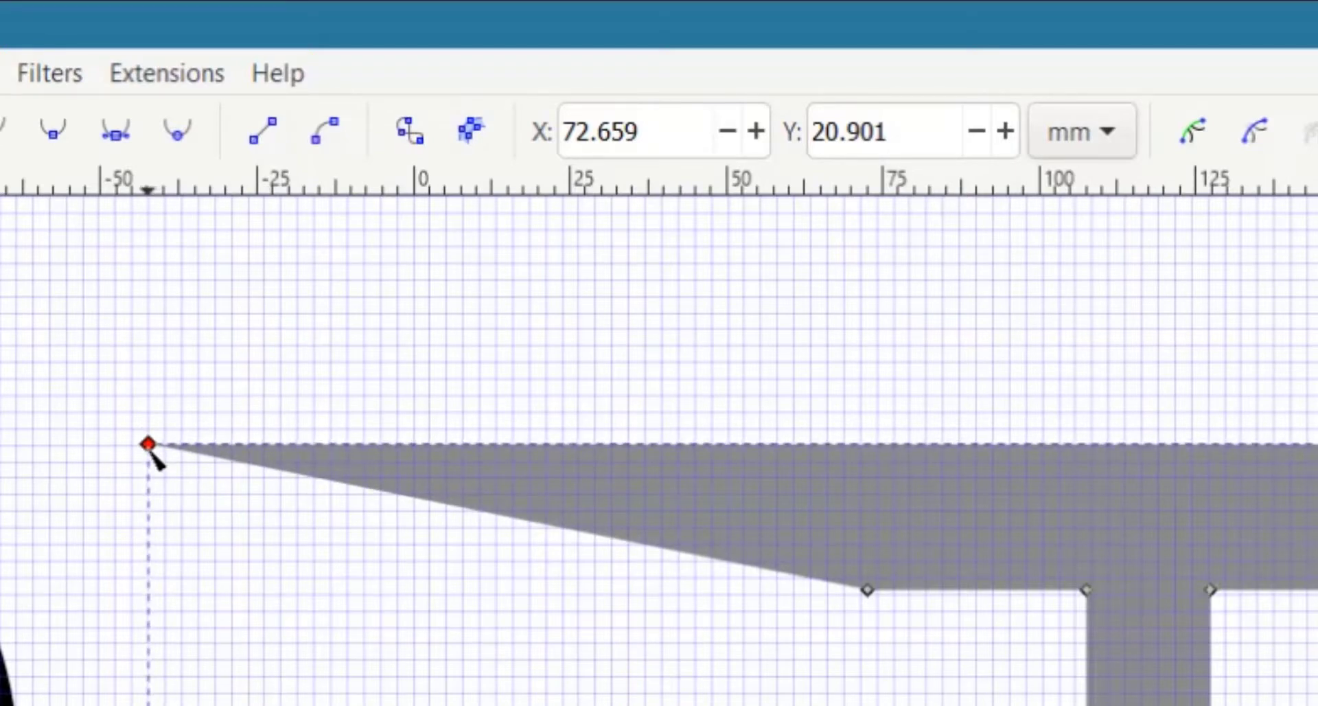
{"action": "left_click_drag", "start_coordinate": [869, 590], "coordinate": [149, 592]}
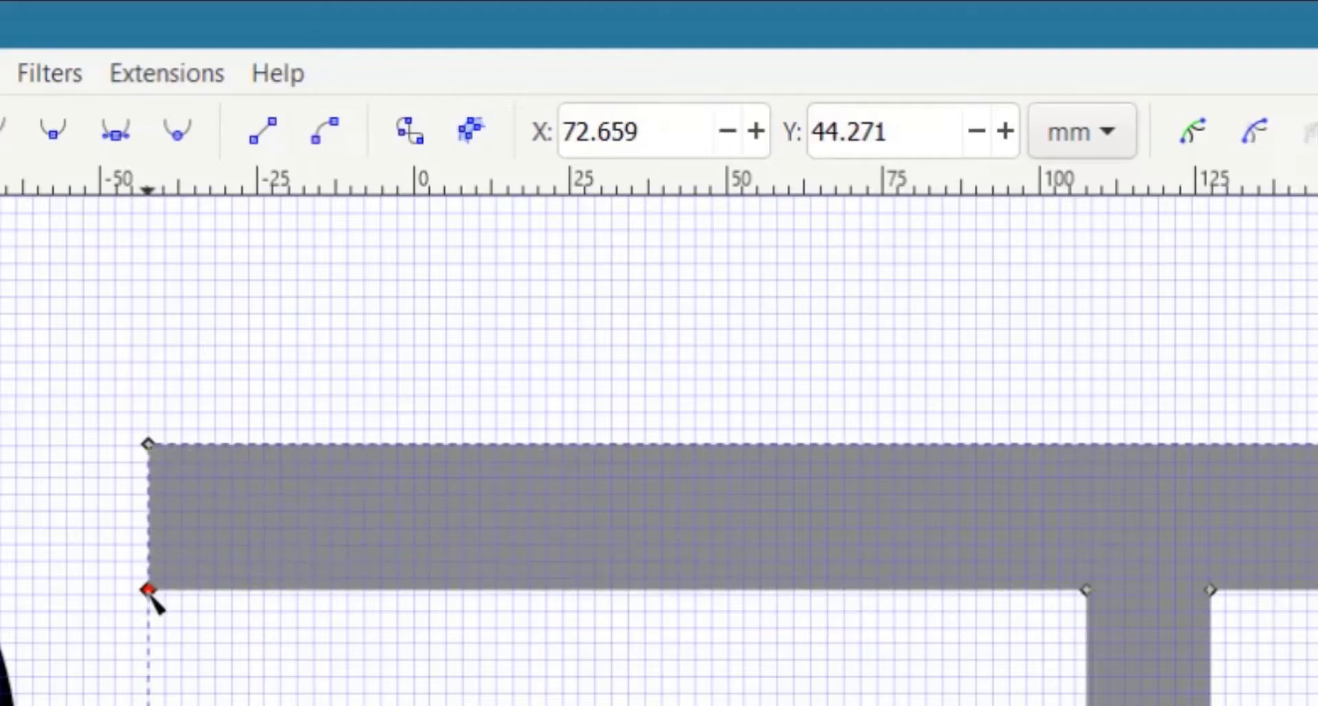
Step: Extend the T's crossbar rightward to the middle of the 8 by moving both right end nodes to about X 201 mm
{"action": "scroll", "coordinate": [659, 446], "scroll_direction": "right", "scroll_amount": 10}
{"action": "left_click_drag", "start_coordinate": [930, 444], "coordinate": [1177, 447]}
{"action": "left_click_drag", "start_coordinate": [930, 589], "coordinate": [1177, 585]}
Step: Restore the T's opacity to 100% and return to the Selector tool with nothing selected
{"action": "scroll", "coordinate": [547, 328], "scroll_direction": "down", "scroll_amount": 2}
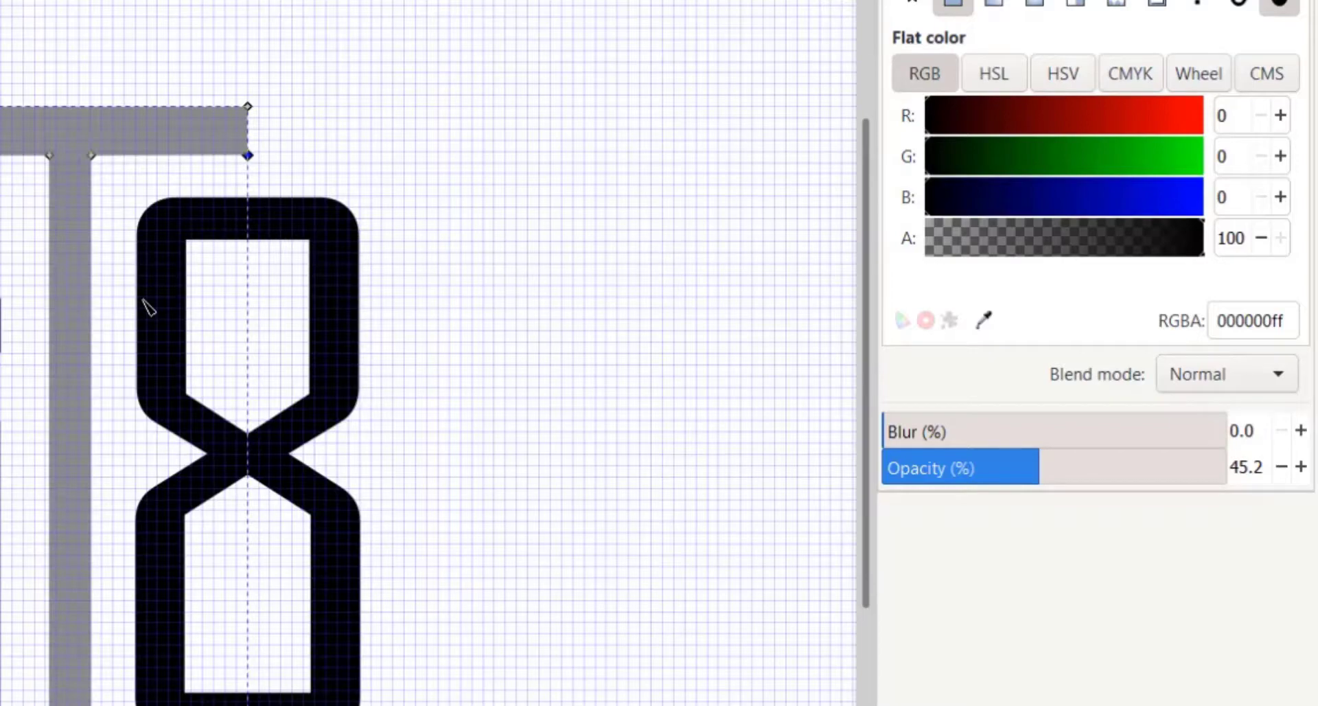
{"action": "left_click_drag", "start_coordinate": [1036, 480], "coordinate": [1236, 482]}
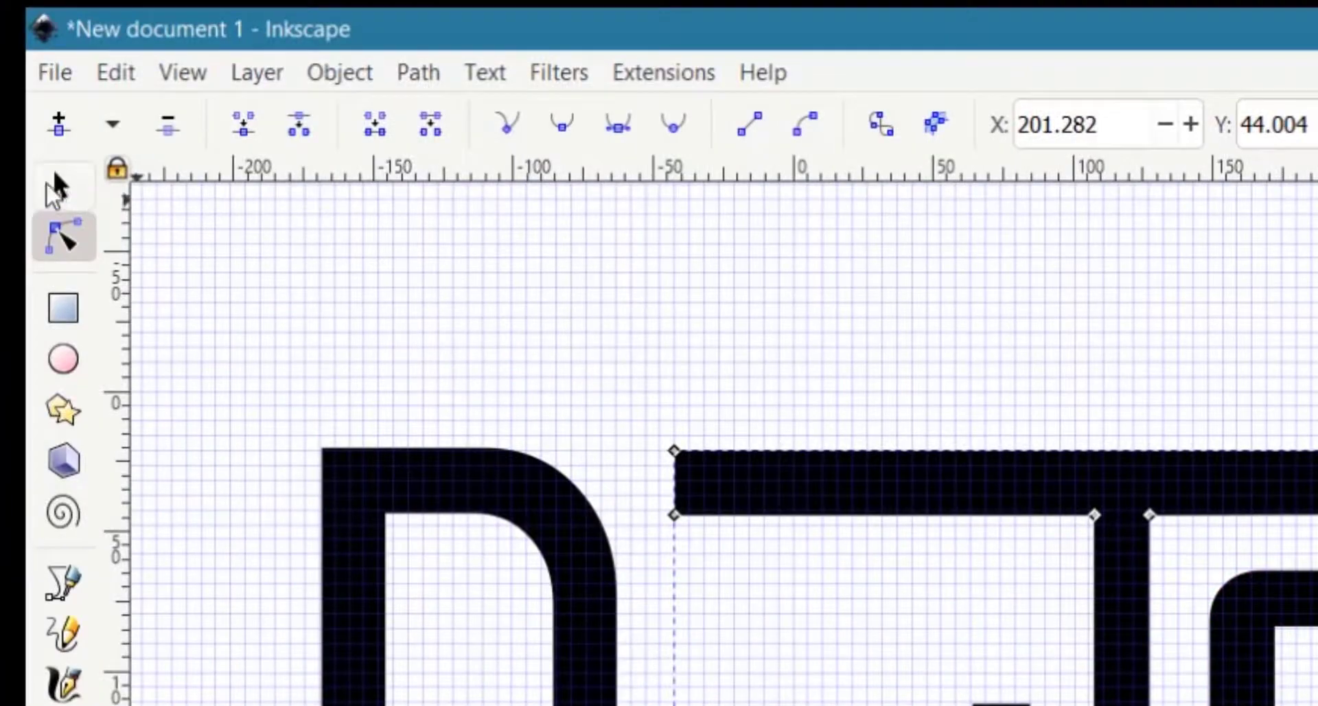
{"action": "left_click", "coordinate": [54, 181]}
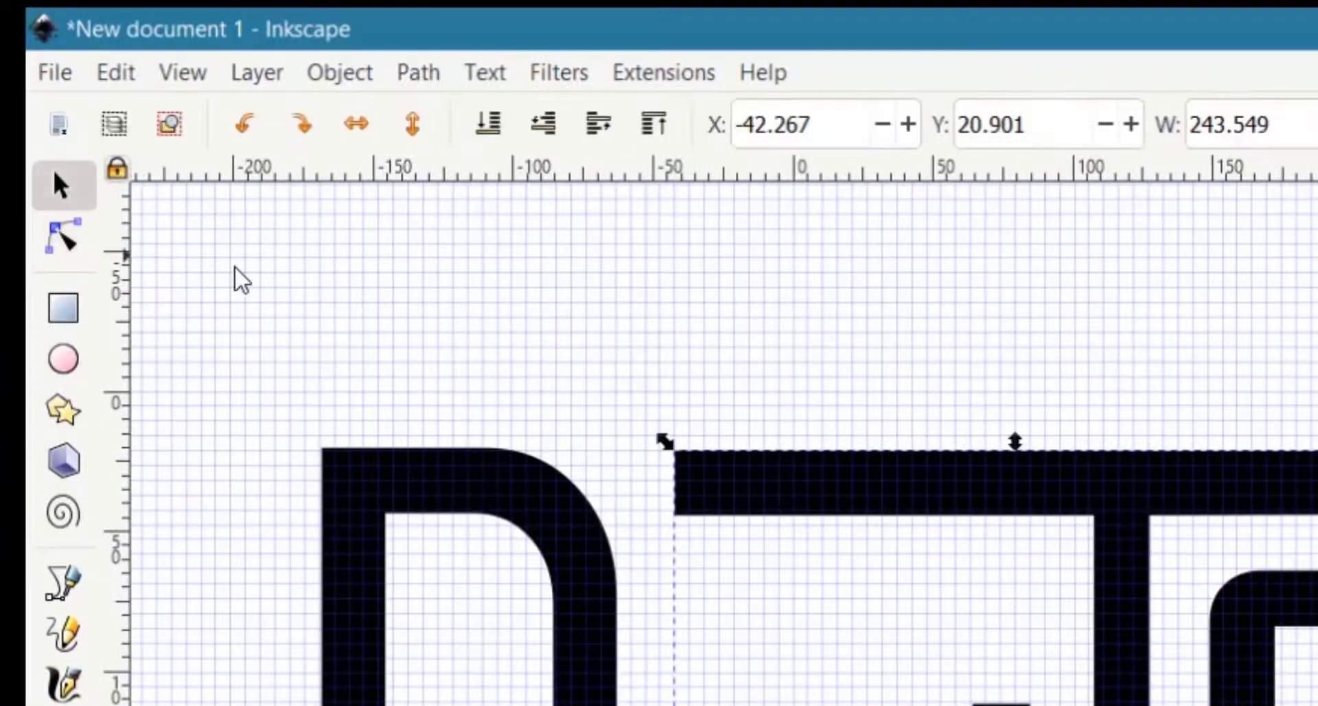
{"action": "key", "text": "s"}
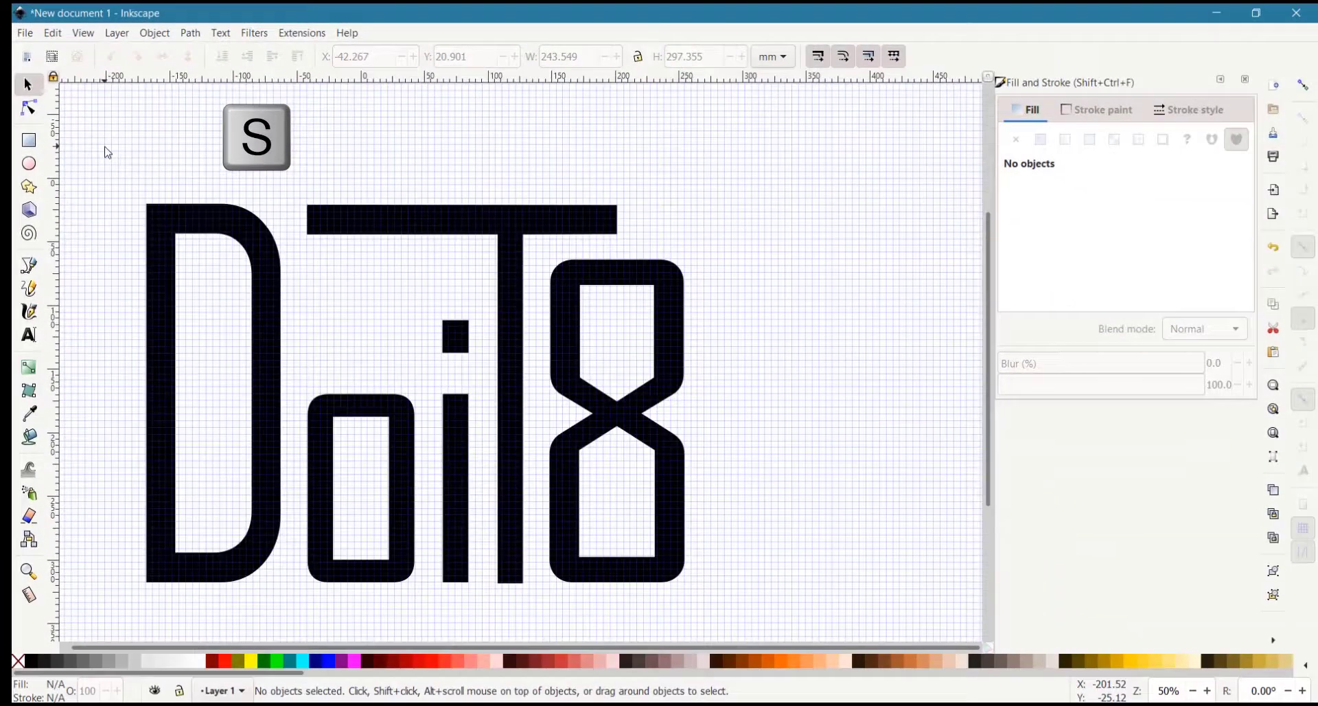
Step: Select all five characters of the lettering and group them into one object
{"action": "left_click_drag", "start_coordinate": [105, 146], "coordinate": [693, 587]}
{"action": "scroll", "coordinate": [692, 579], "scroll_direction": "down", "scroll_amount": 1}
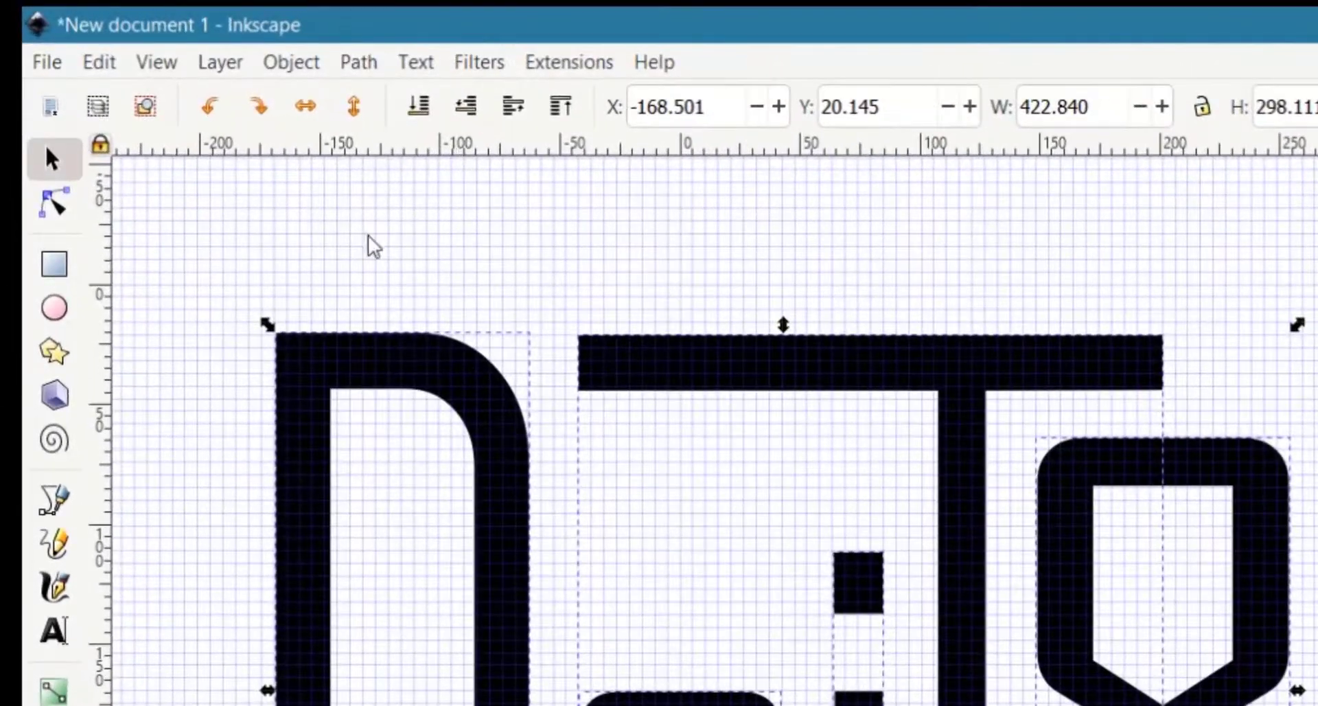
{"action": "left_click", "coordinate": [294, 63]}
{"action": "key", "text": "ctrl+g"}
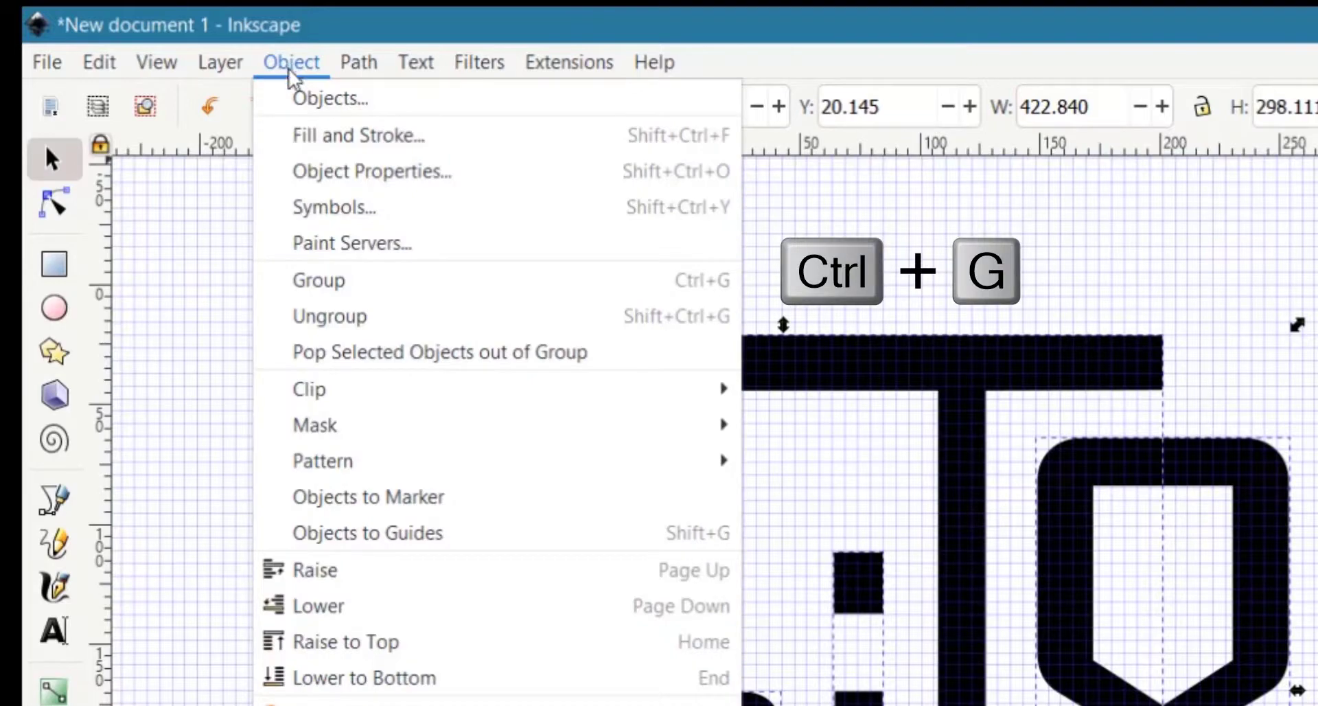
{"action": "left_click", "coordinate": [314, 282]}
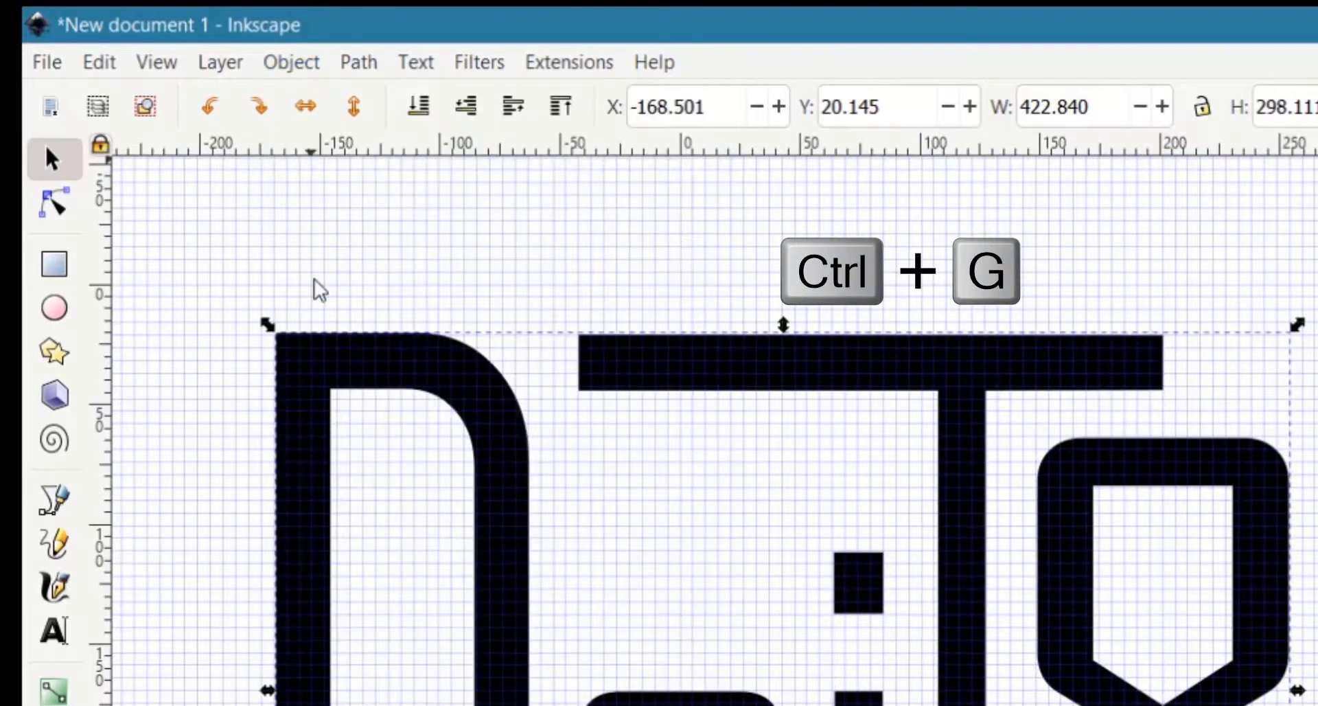
Step: Duplicate the lettering group and offset the copy down and to the right, to about X -158 mm, Y 32 mm
{"action": "left_click", "coordinate": [101, 63]}
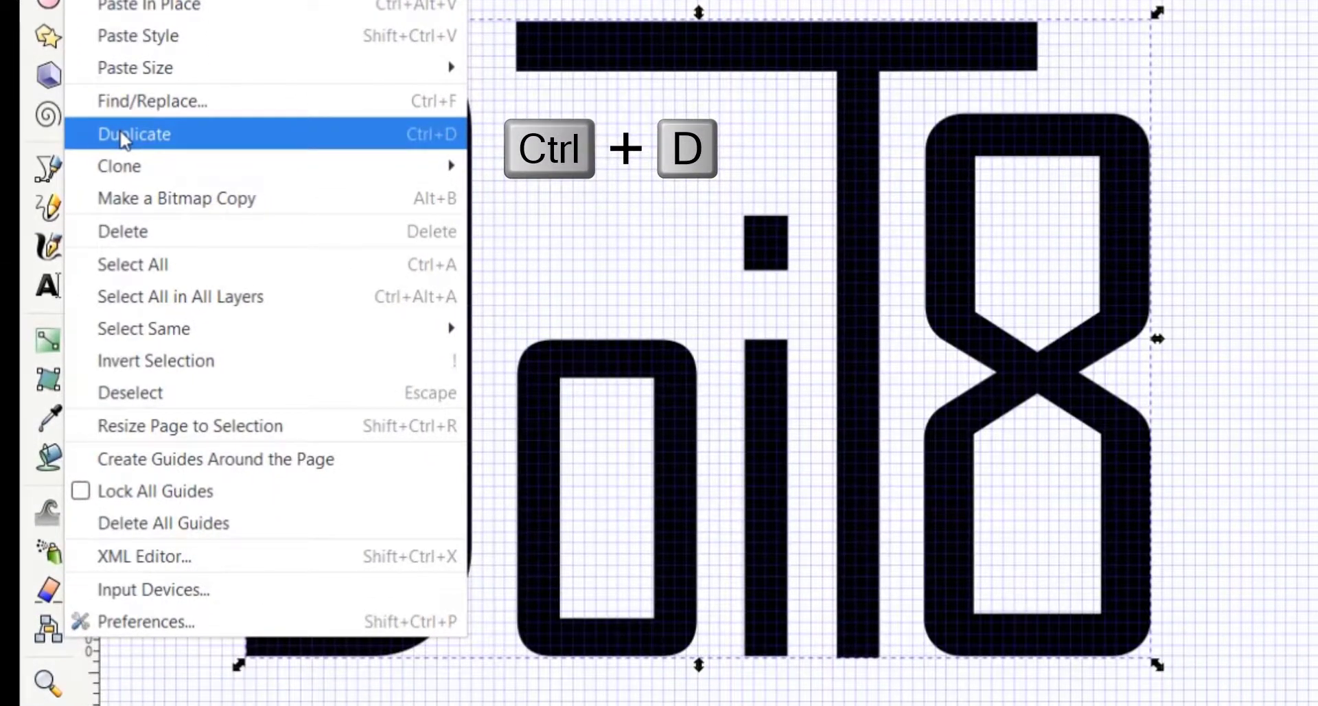
{"action": "left_click", "coordinate": [121, 133]}
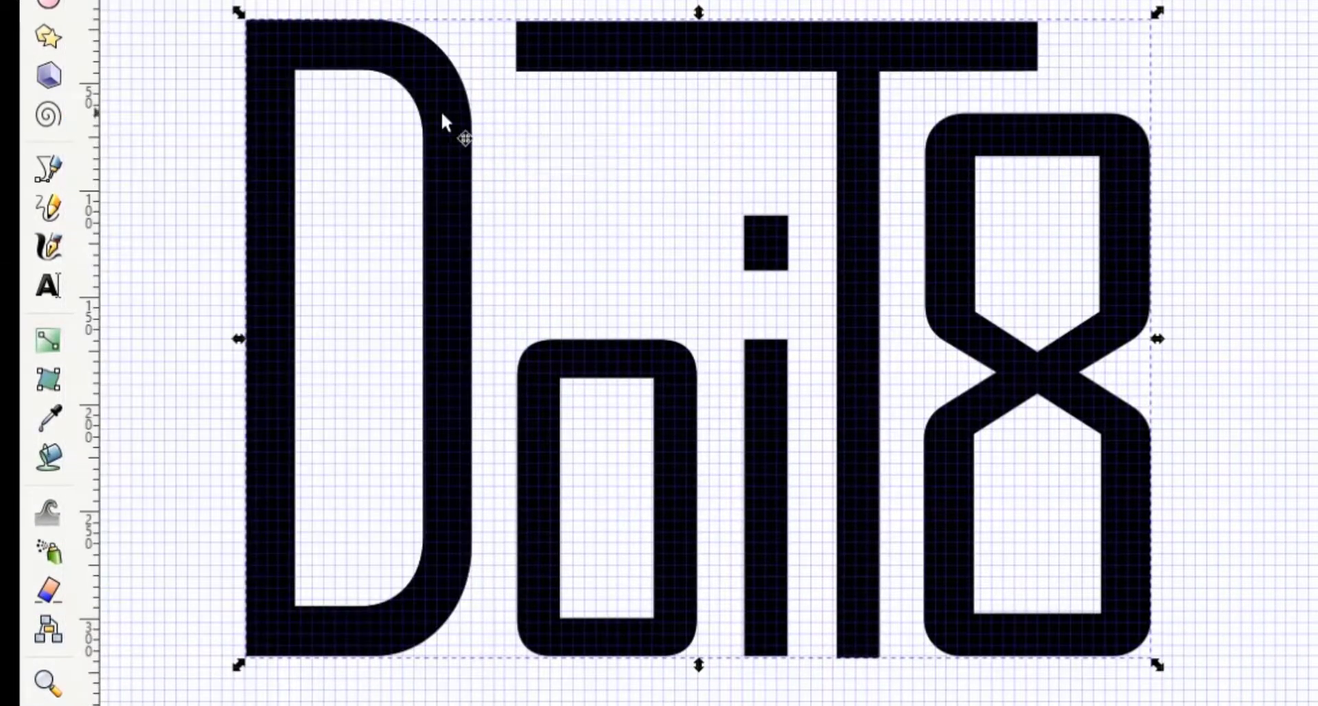
{"action": "left_click_drag", "start_coordinate": [442, 115], "coordinate": [470, 145]}
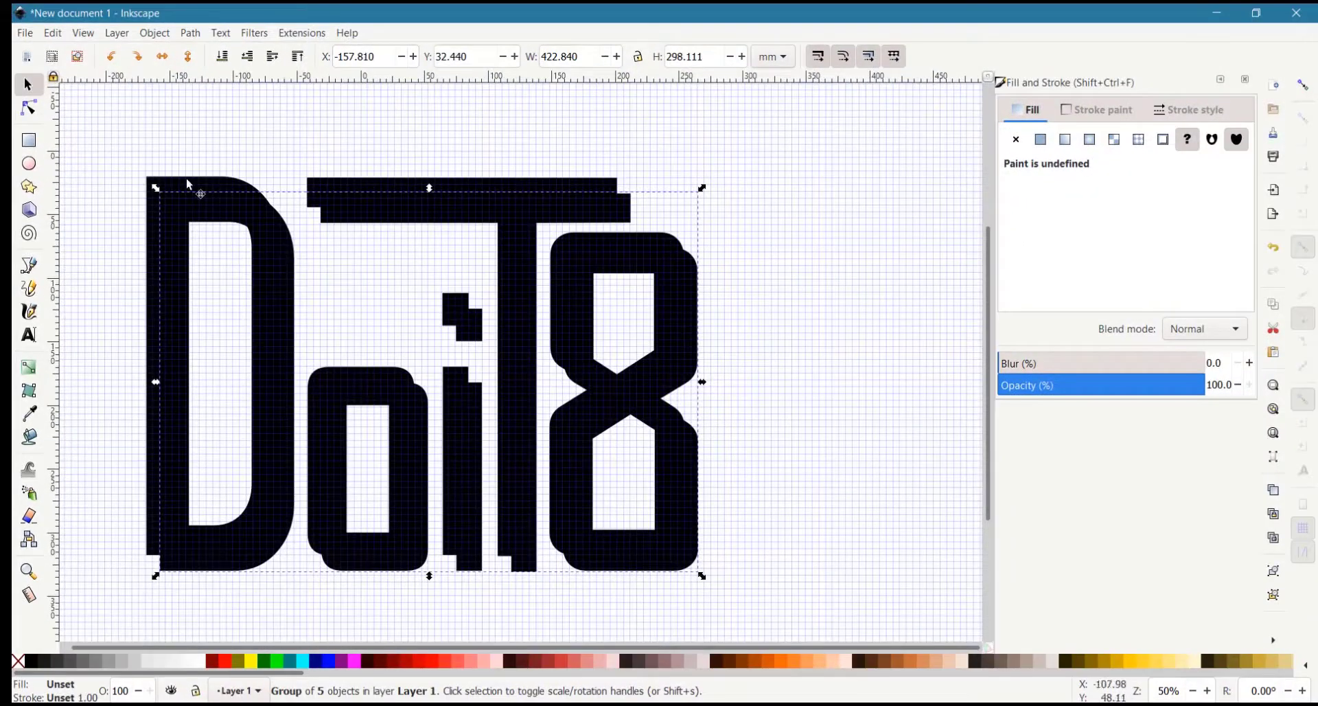
Step: Duplicate the offset lettering group in place
{"action": "left_click", "coordinate": [44, 34]}
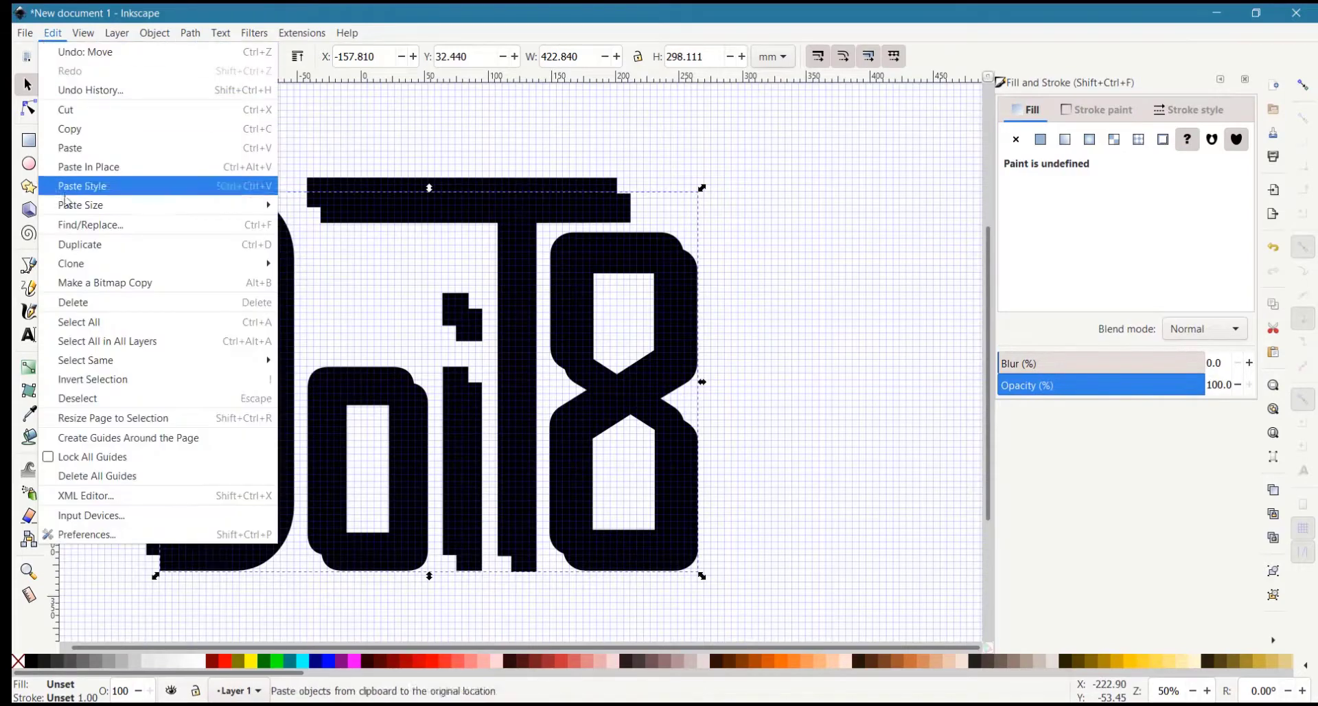
{"action": "left_click", "coordinate": [75, 246]}
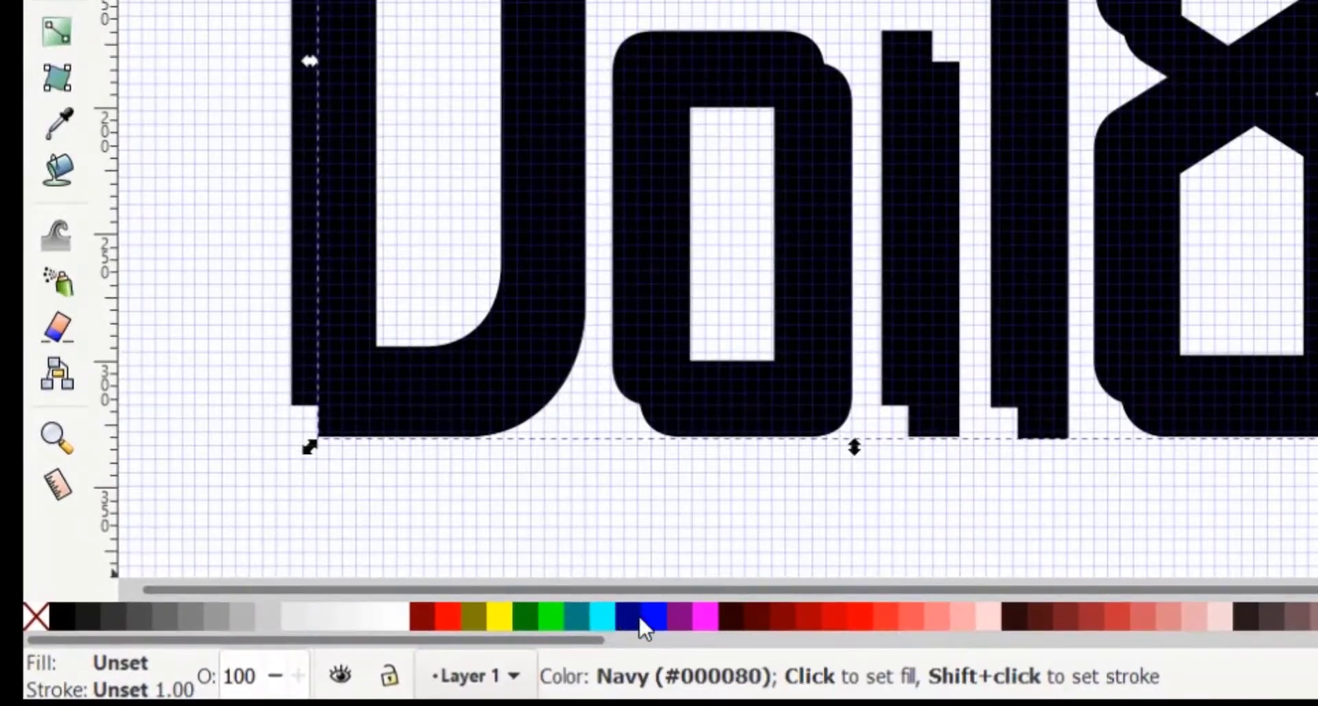
Step: Fill the top lettering group with blue and select both black lettering groups beneath it
{"action": "left_click", "coordinate": [653, 626]}
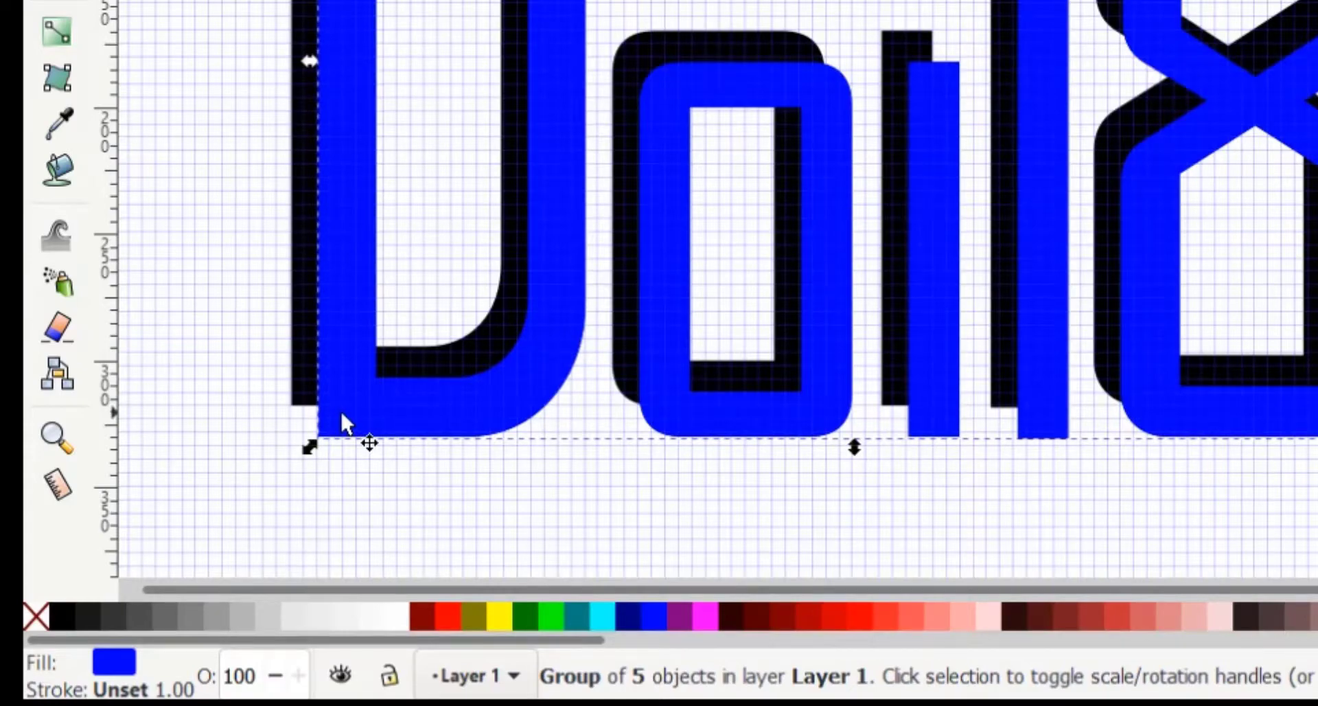
{"action": "key", "text": "alt"}
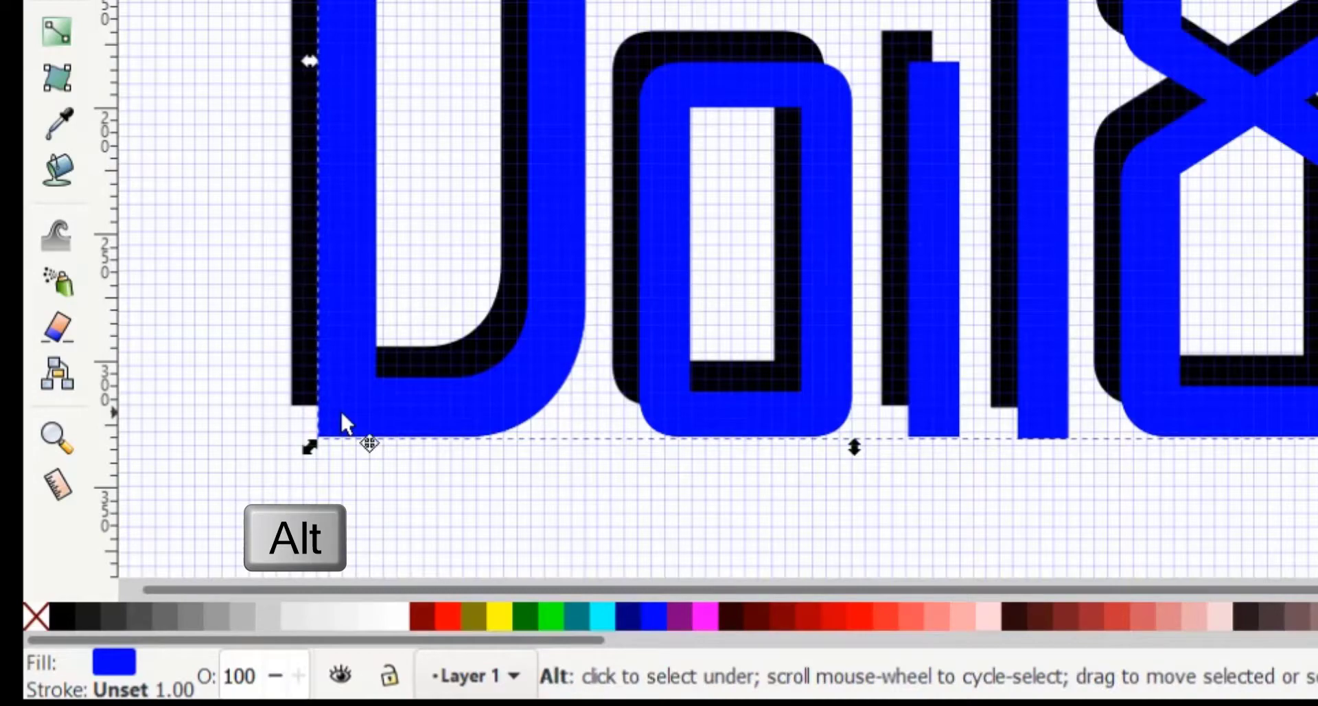
{"action": "left_click", "coordinate": [341, 414], "text": "alt"}
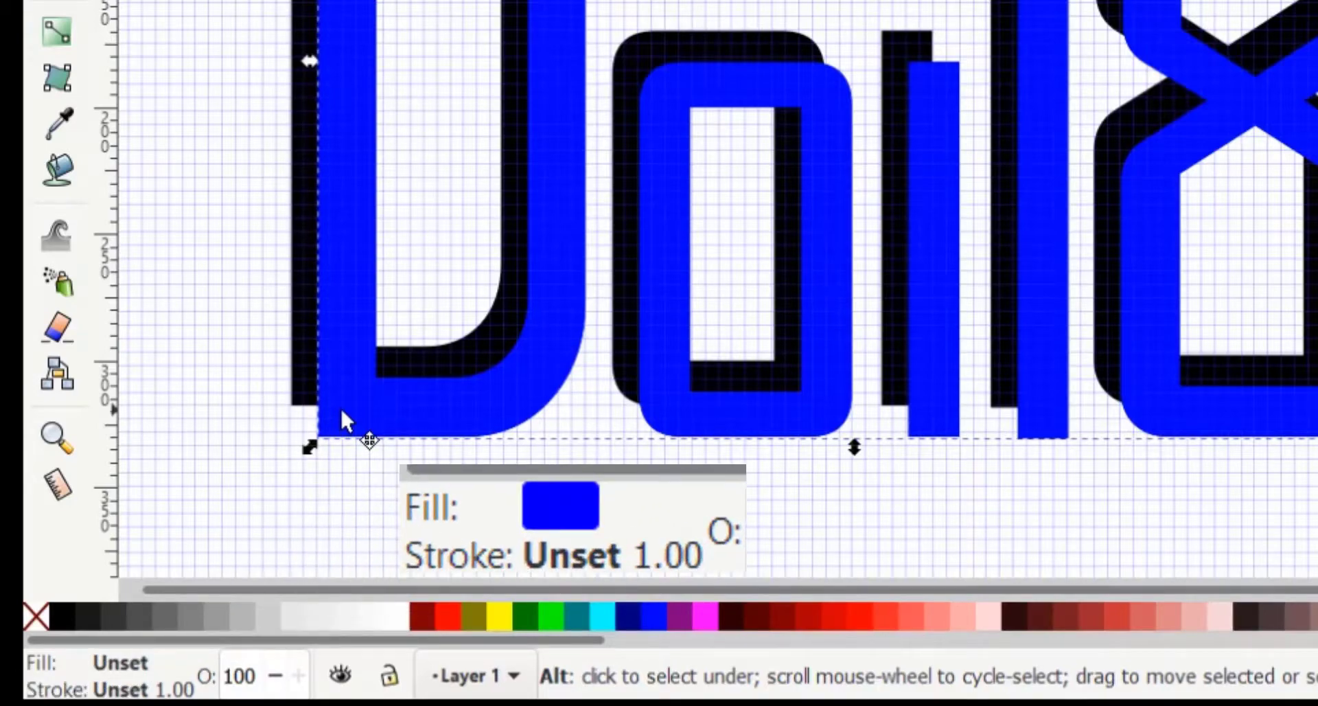
{"action": "left_click", "coordinate": [342, 412], "text": "shift"}
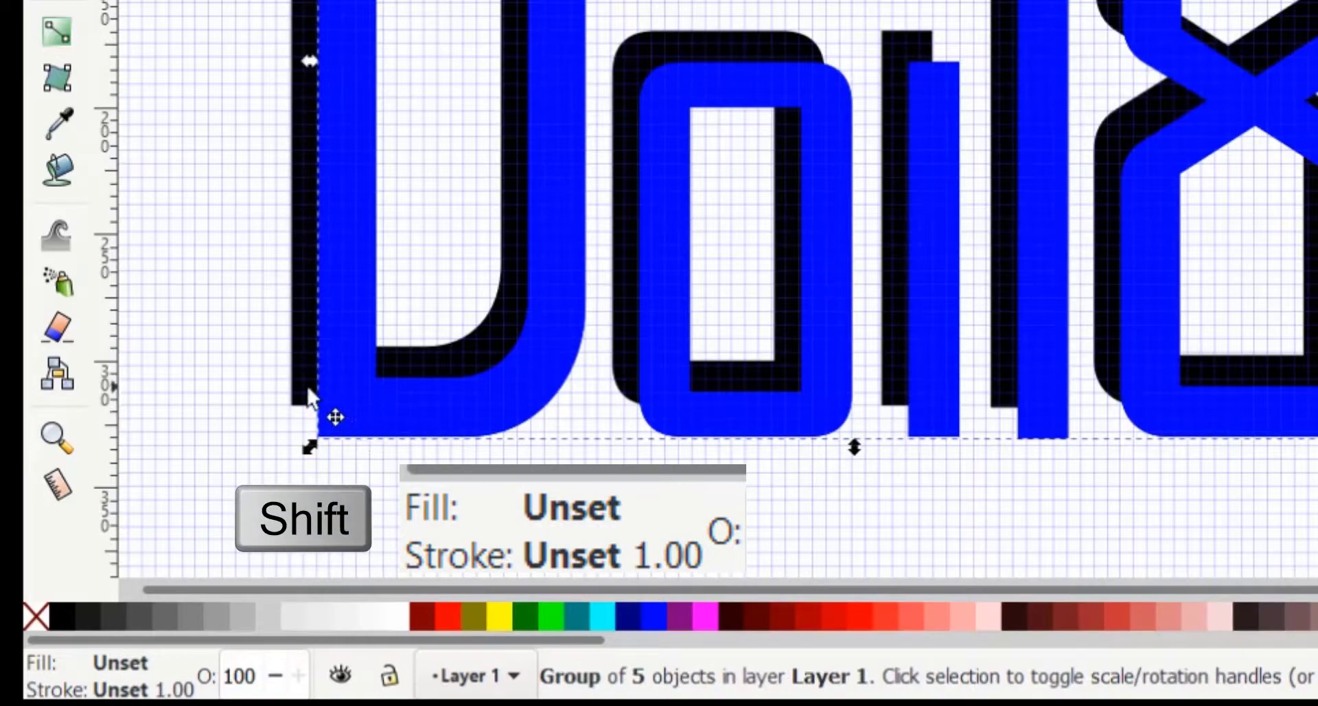
{"action": "key", "text": "shift"}
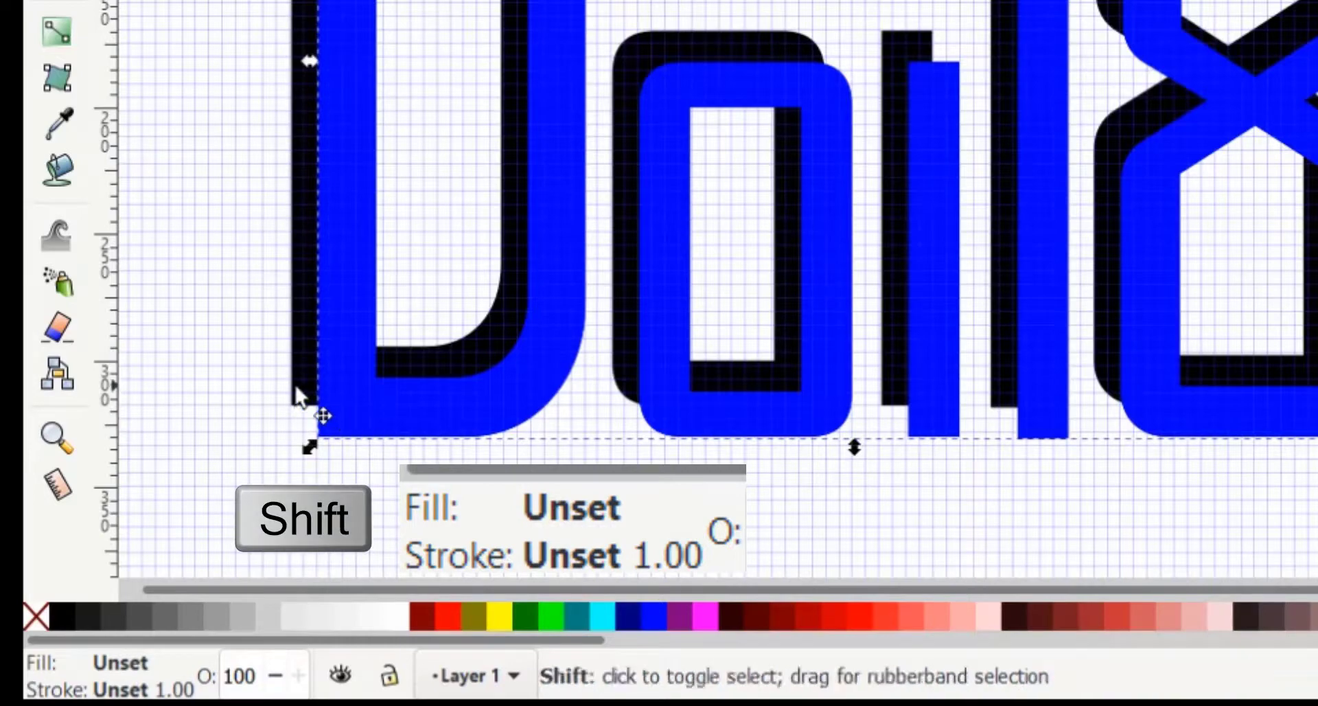
{"action": "left_click", "coordinate": [297, 397], "text": "shift"}
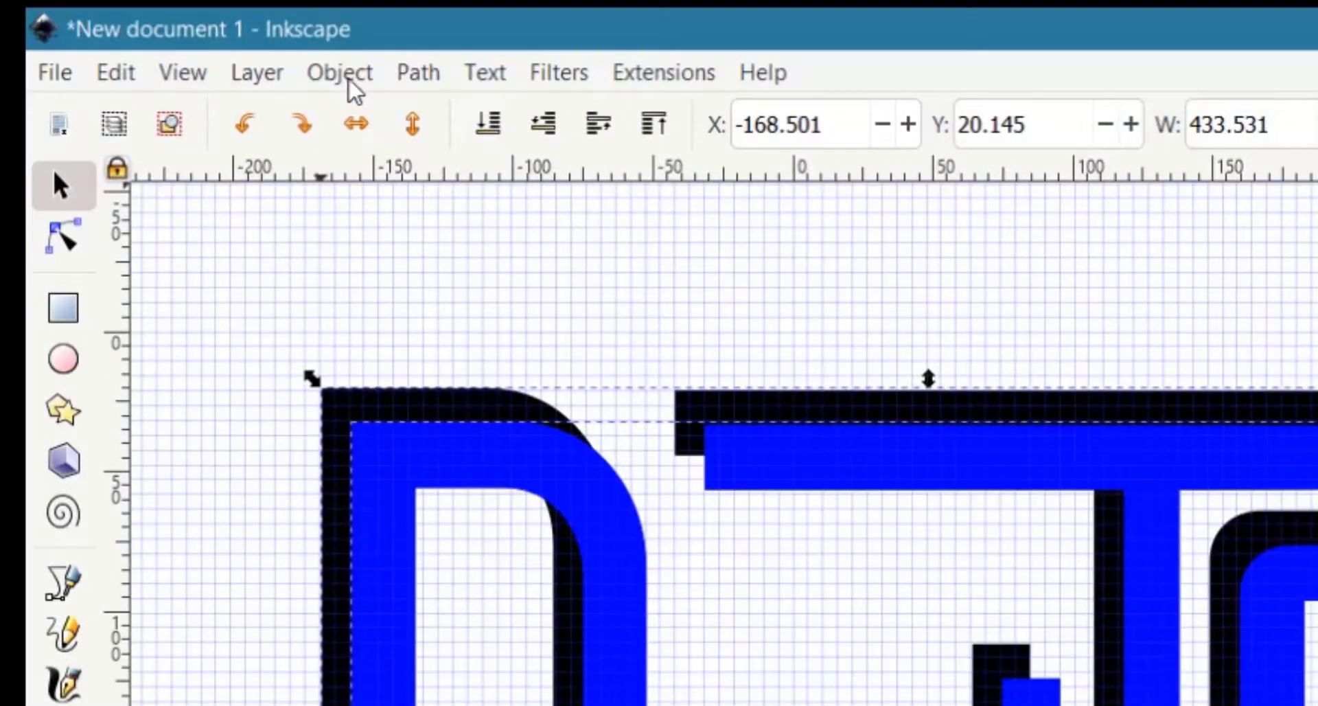
Step: Ungroup the two black lettering groups and merge all their letter paths with a Union
{"action": "left_click", "coordinate": [350, 87]}
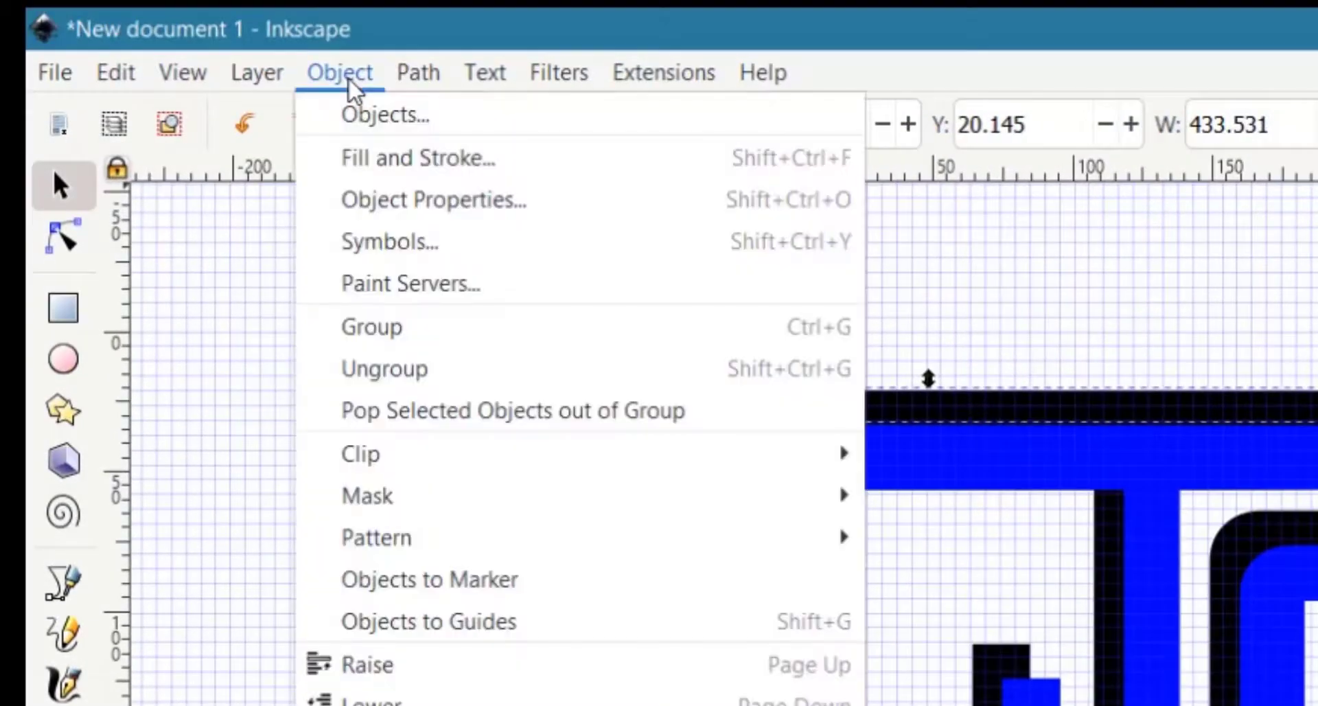
{"action": "left_click", "coordinate": [364, 374]}
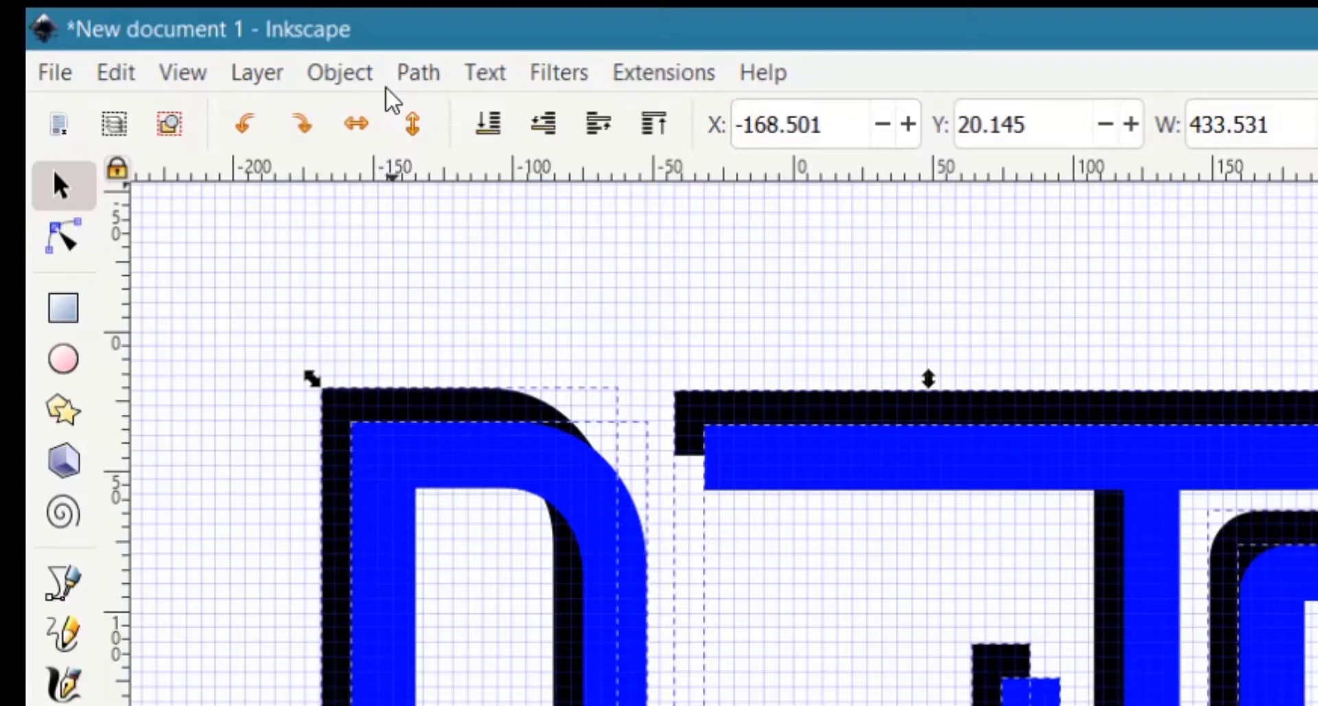
{"action": "left_click", "coordinate": [404, 77]}
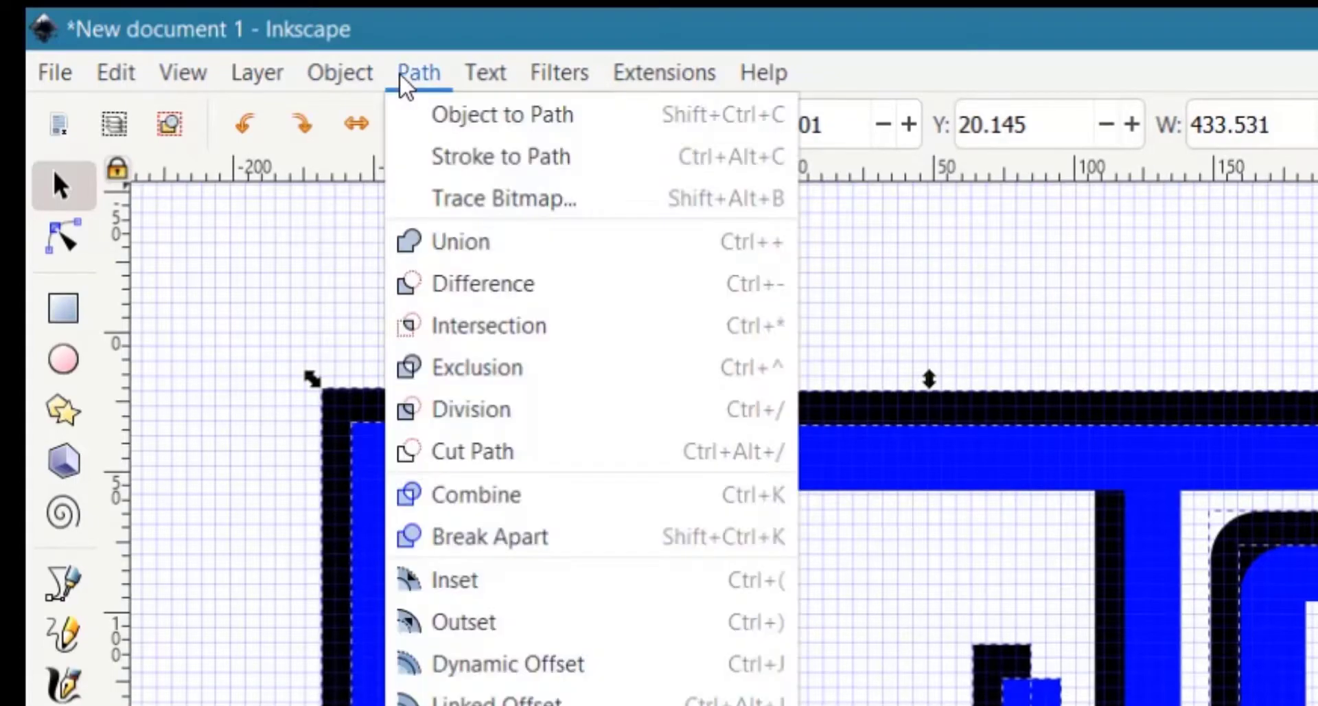
{"action": "key", "text": "ctrl+plus"}
{"action": "left_click", "coordinate": [450, 242]}
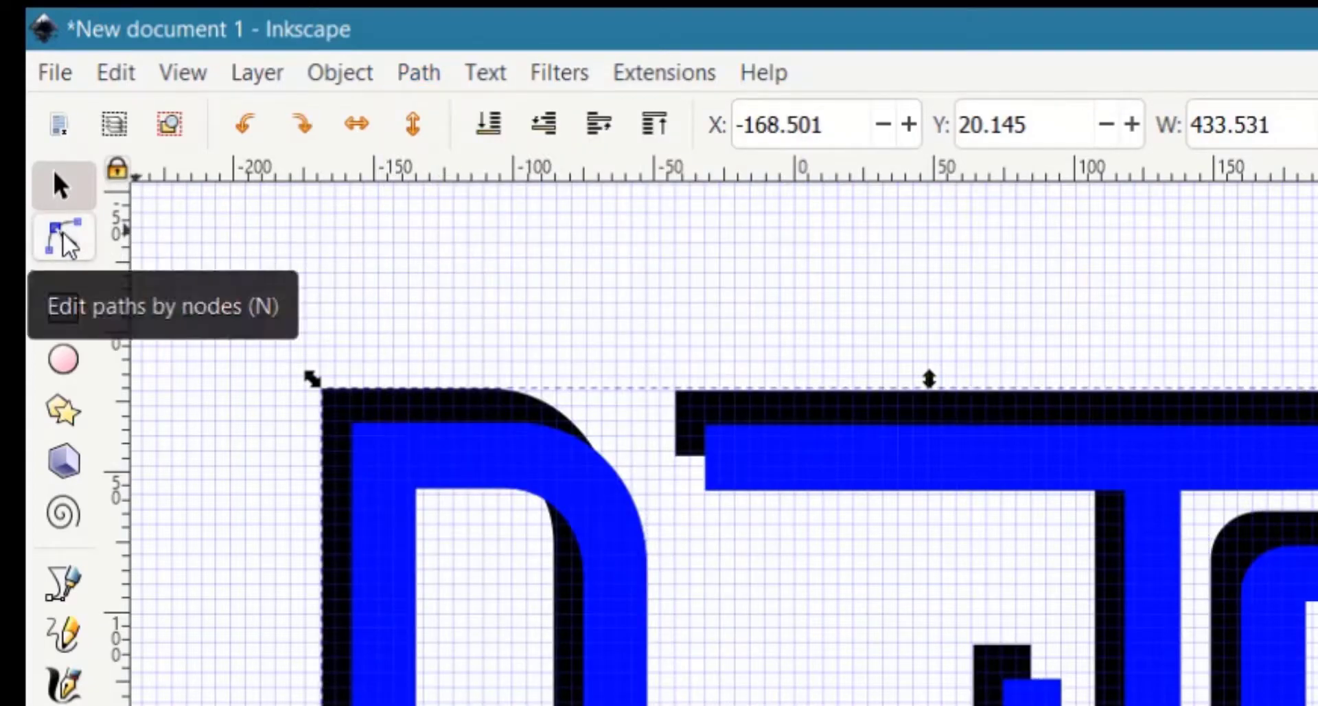
Step: With the Node tool, remove the lower-left notch node from the black shape behind the i's dot and retract one resulting curve handle
{"action": "key", "text": "n"}
{"action": "left_click", "coordinate": [63, 235]}
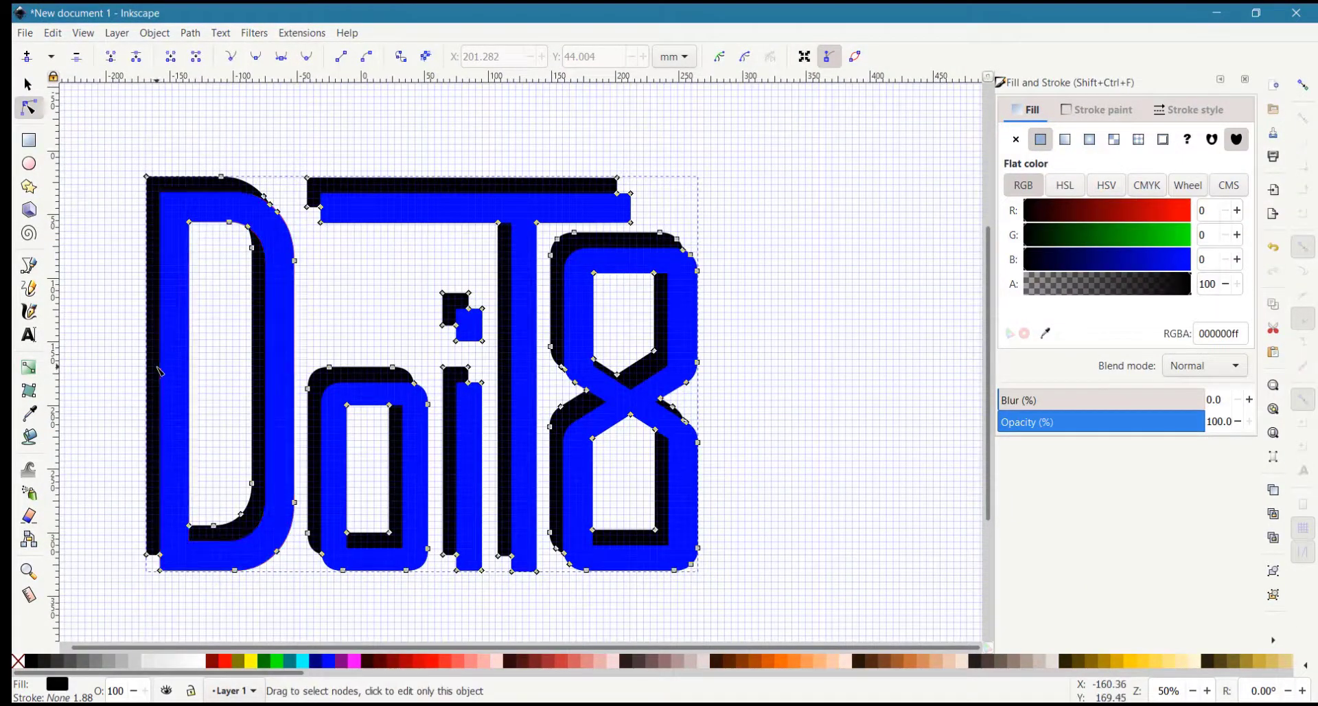
{"action": "key", "text": "plus"}
{"action": "key", "text": "plus"}
{"action": "key", "text": "plus"}
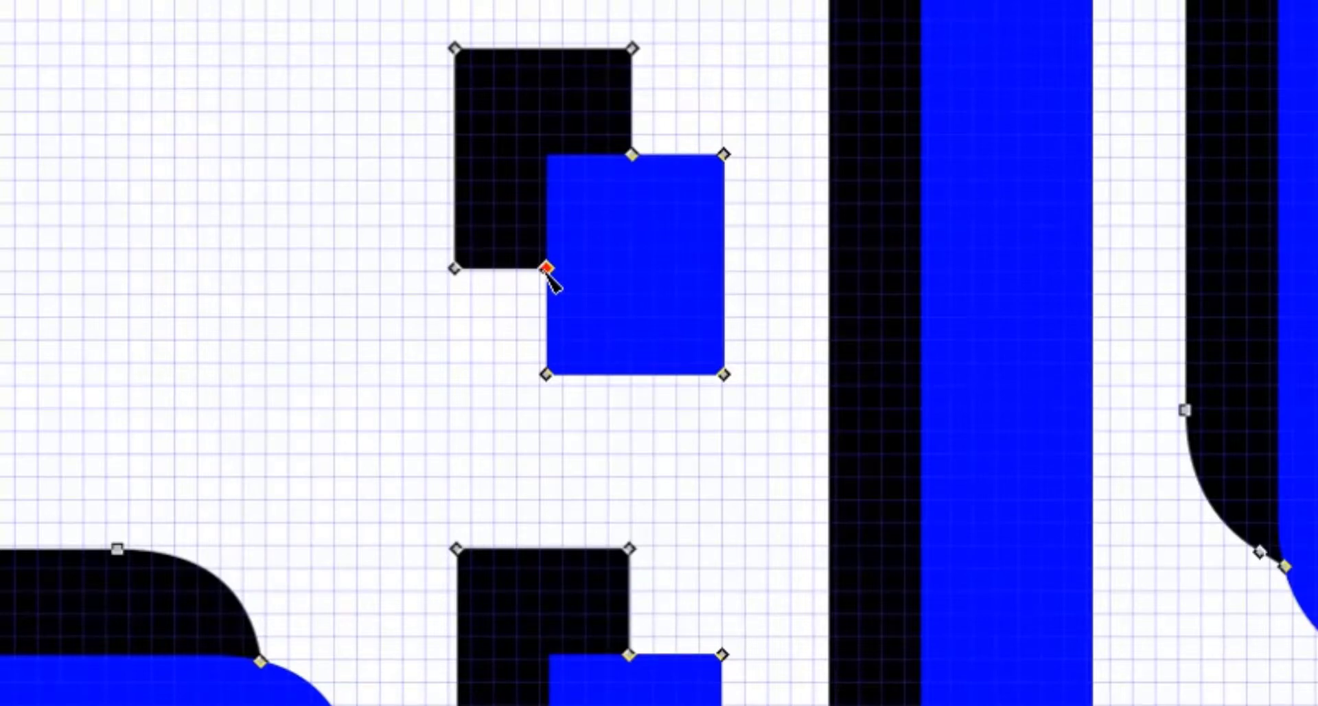
{"action": "left_click_drag", "start_coordinate": [547, 269], "coordinate": [563, 263]}
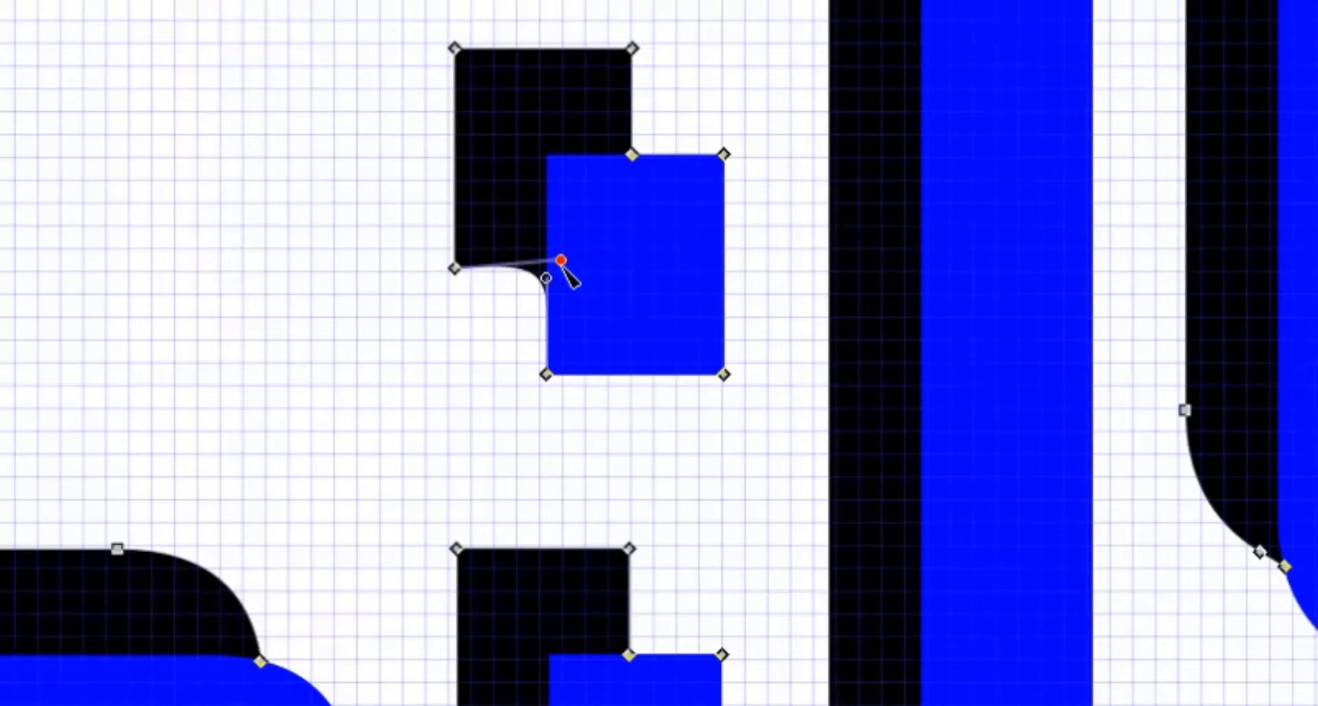
{"action": "left_click_drag", "start_coordinate": [562, 261], "coordinate": [456, 267]}
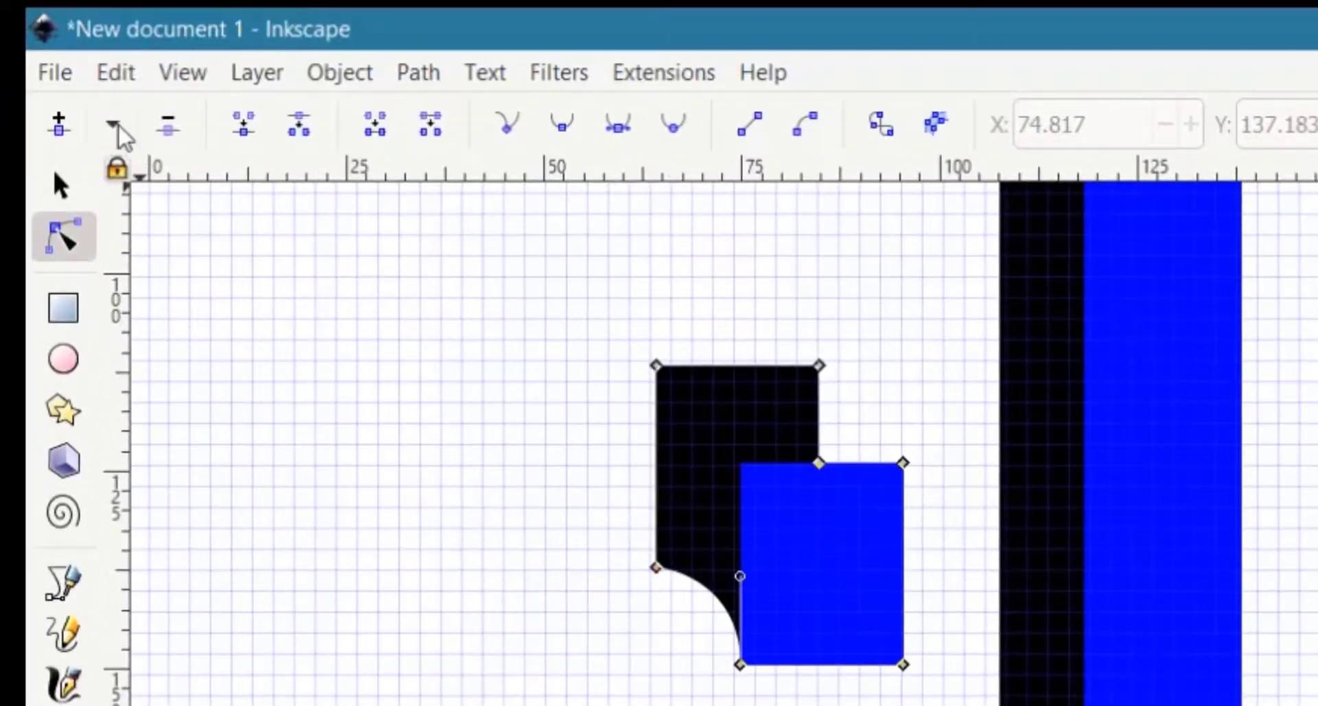
Step: Hide the page grid and enable snapping
{"action": "left_click", "coordinate": [165, 77]}
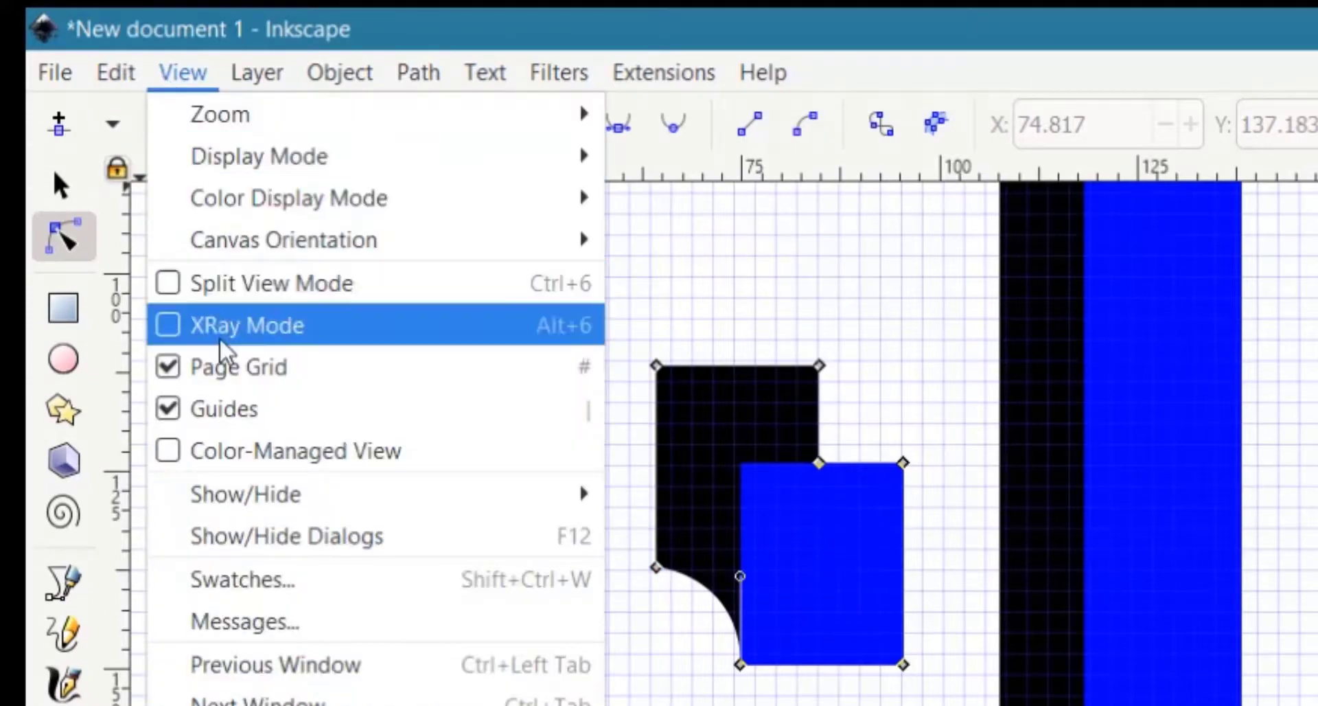
{"action": "left_click", "coordinate": [183, 375]}
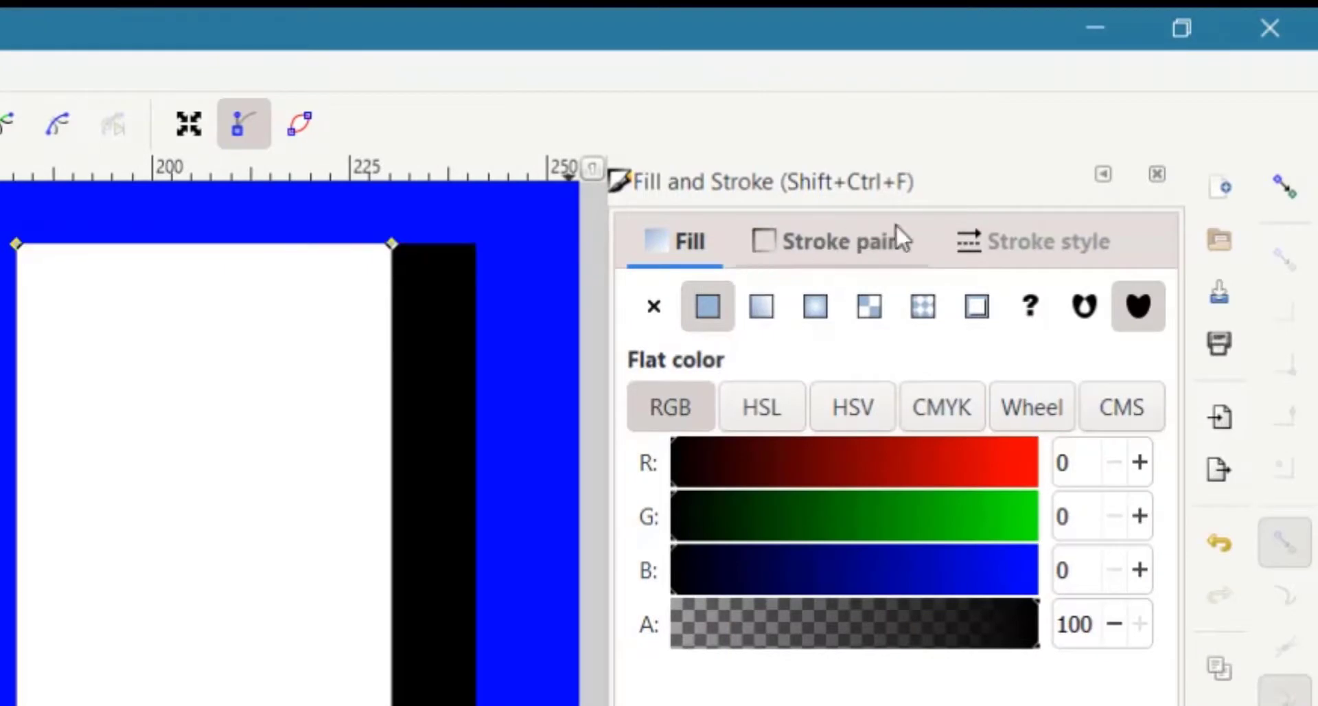
{"action": "left_click", "coordinate": [1283, 189]}
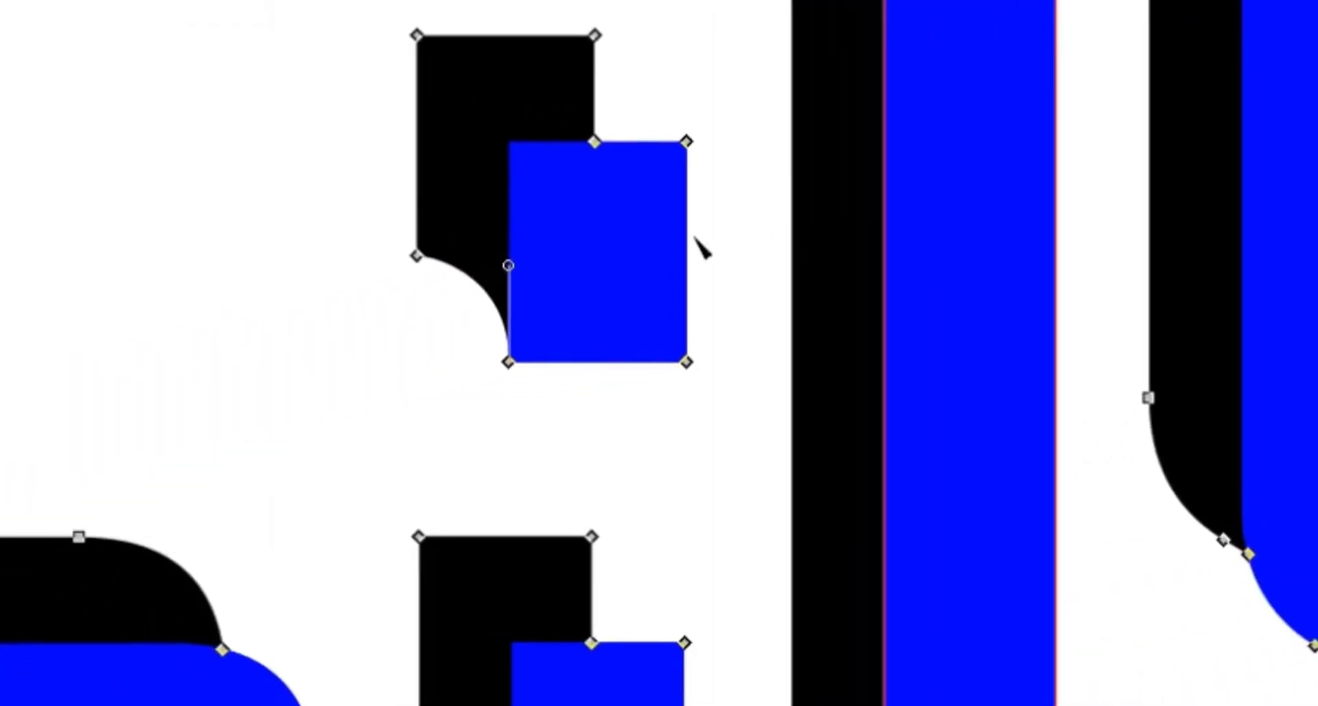
Step: Finish the straight lower-left bevel on the i-dot's black shape and turn its upper-right notch into a matching diagonal
{"action": "left_click_drag", "start_coordinate": [507, 285], "coordinate": [508, 371]}
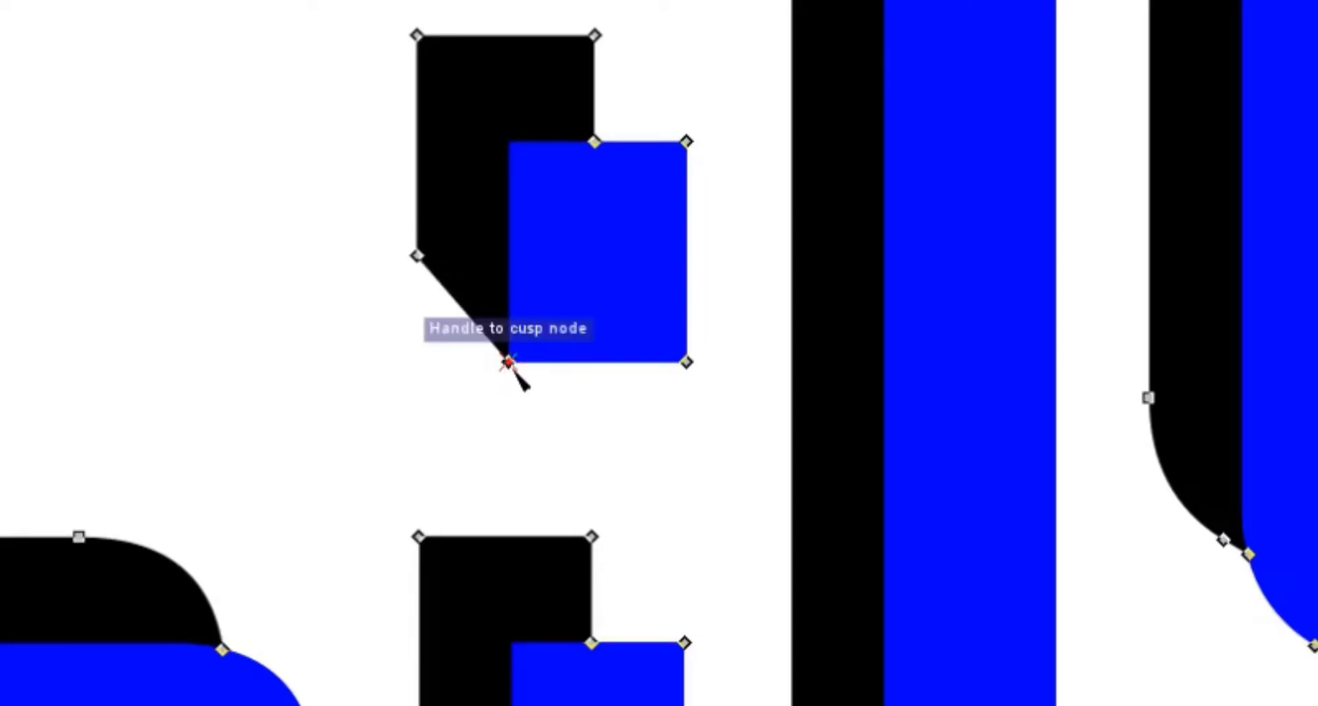
{"action": "left_click", "coordinate": [596, 143], "text": "ctrl+alt"}
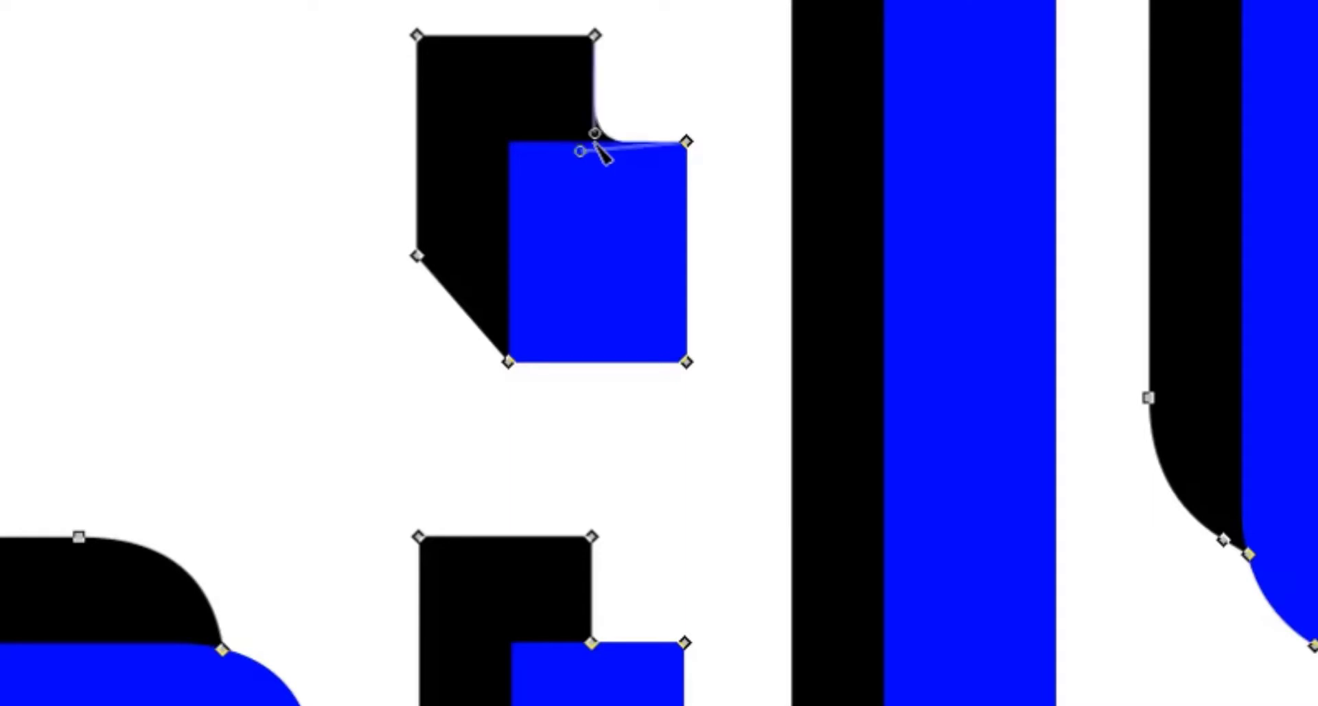
{"action": "left_click_drag", "start_coordinate": [596, 133], "coordinate": [595, 39]}
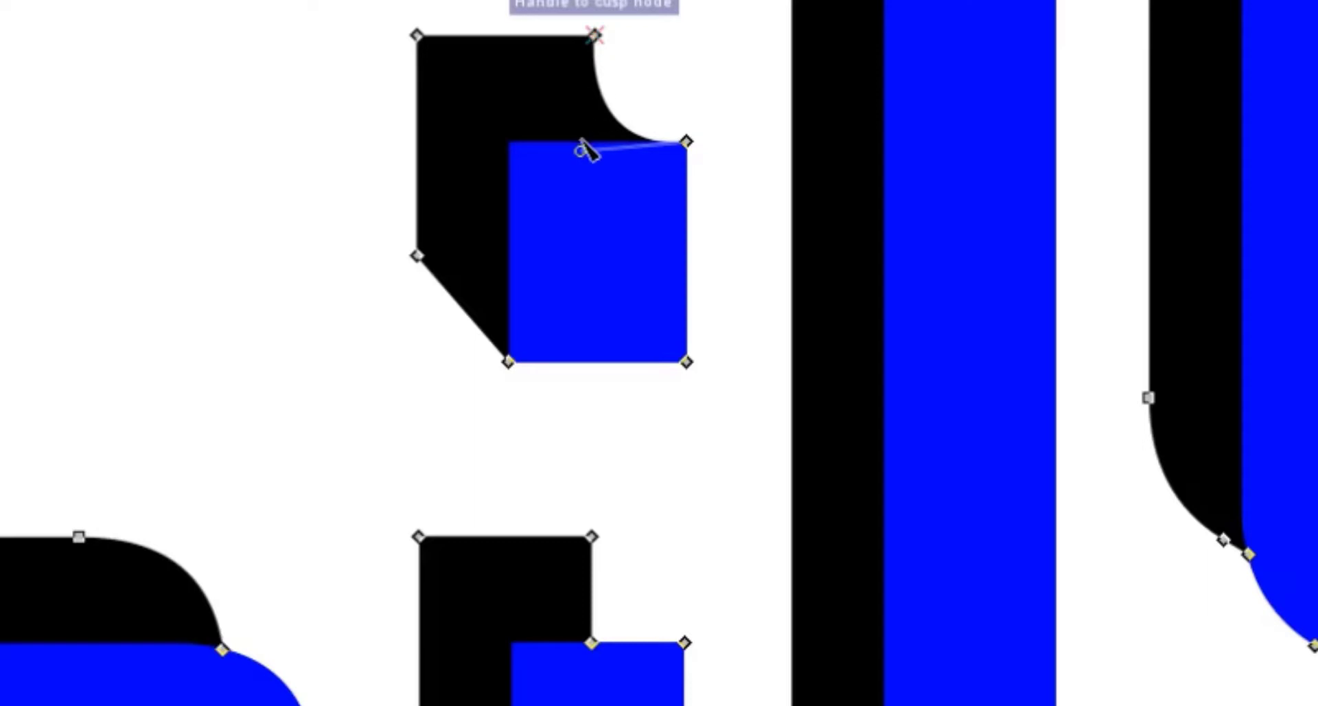
{"action": "left_click_drag", "start_coordinate": [580, 151], "coordinate": [686, 142]}
Step: Replace the notches at the upper right and lower left of the i stem's black shape with straight diagonals
{"action": "left_click", "coordinate": [592, 643]}
{"action": "key", "text": "Delete"}
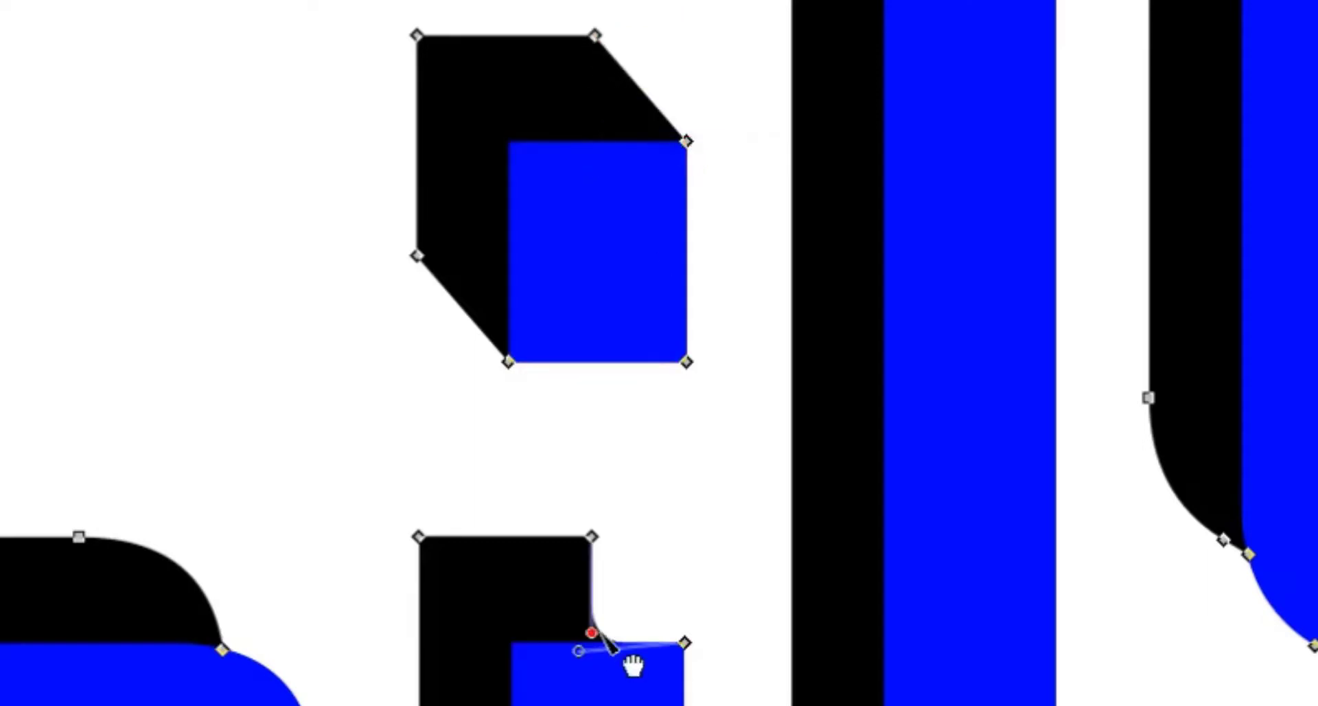
{"action": "left_click_drag", "start_coordinate": [592, 633], "coordinate": [684, 643]}
{"action": "scroll", "coordinate": [581, 590], "scroll_direction": "down", "scroll_amount": 5}
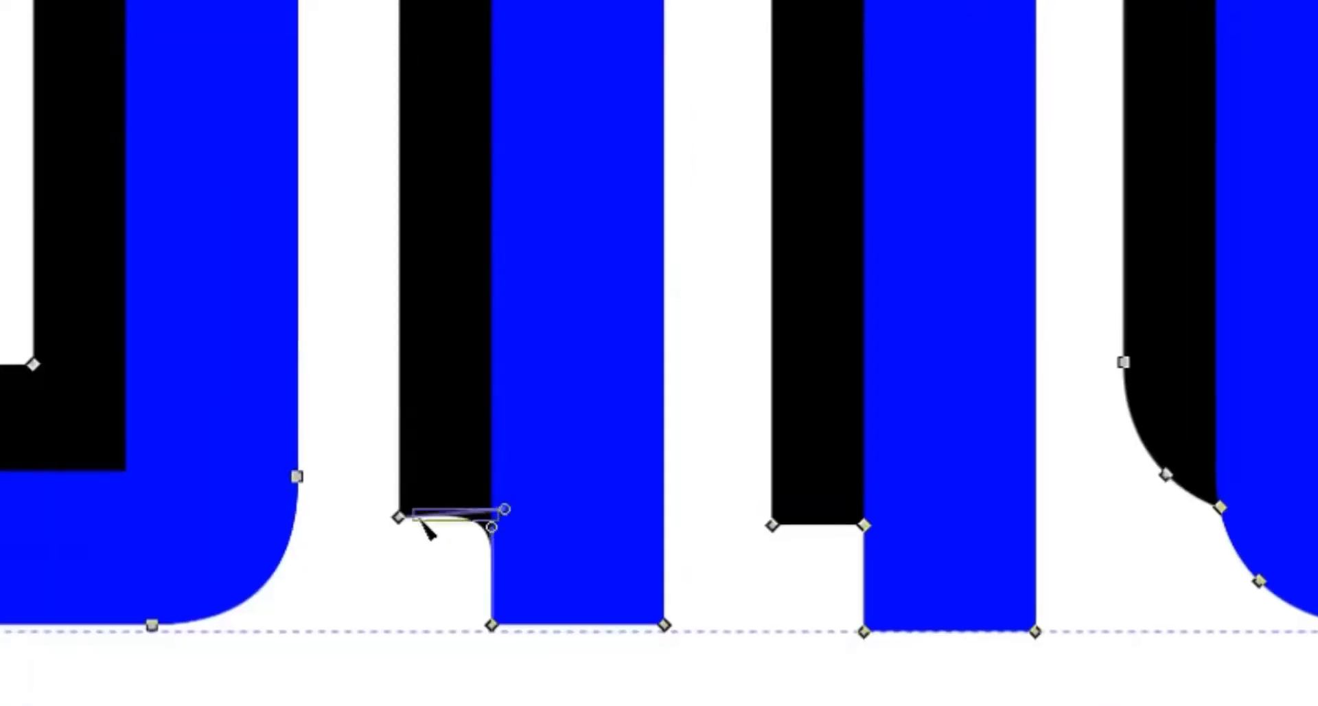
{"action": "left_click_drag", "start_coordinate": [425, 528], "coordinate": [492, 625]}
Step: Bevel the black notches at the feet of the T and the D and at both ends of the T's crossbar
{"action": "left_click_drag", "start_coordinate": [864, 525], "coordinate": [866, 630]}
{"action": "scroll", "coordinate": [868, 639], "scroll_direction": "right", "scroll_amount": 10}
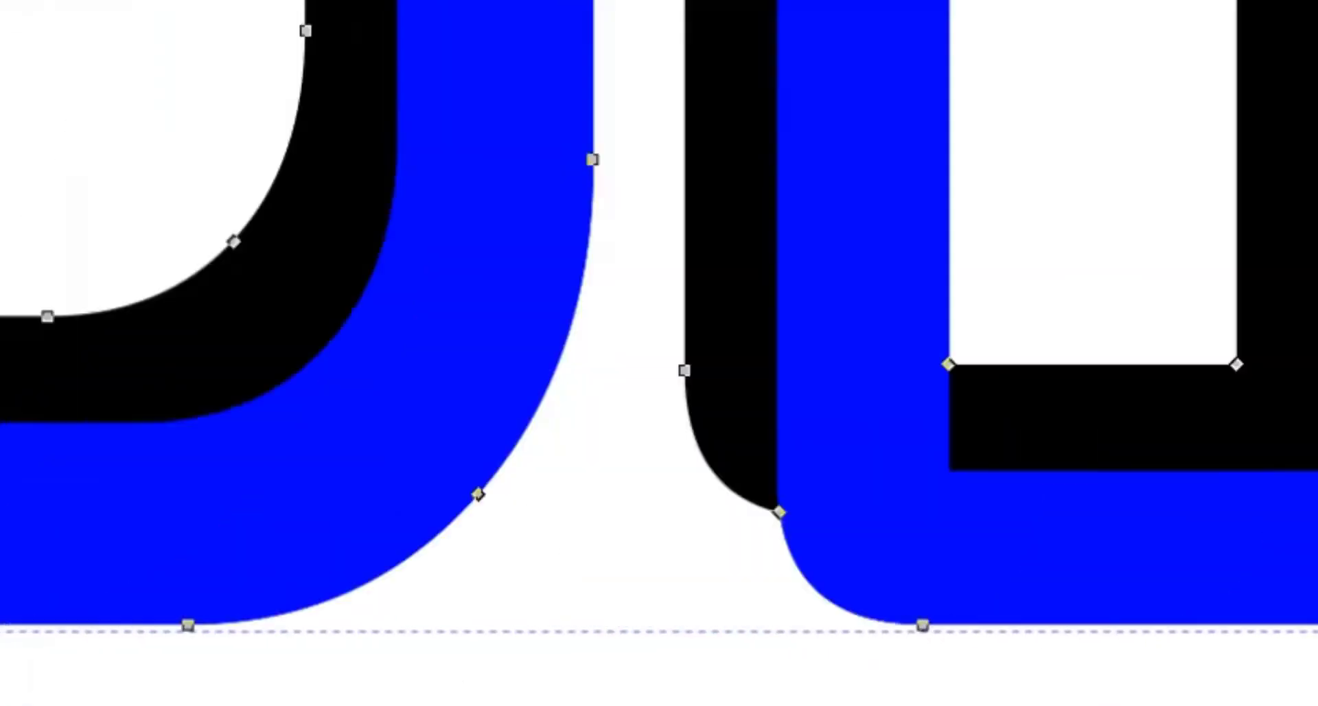
{"action": "left_click_drag", "start_coordinate": [254, 524], "coordinate": [259, 632]}
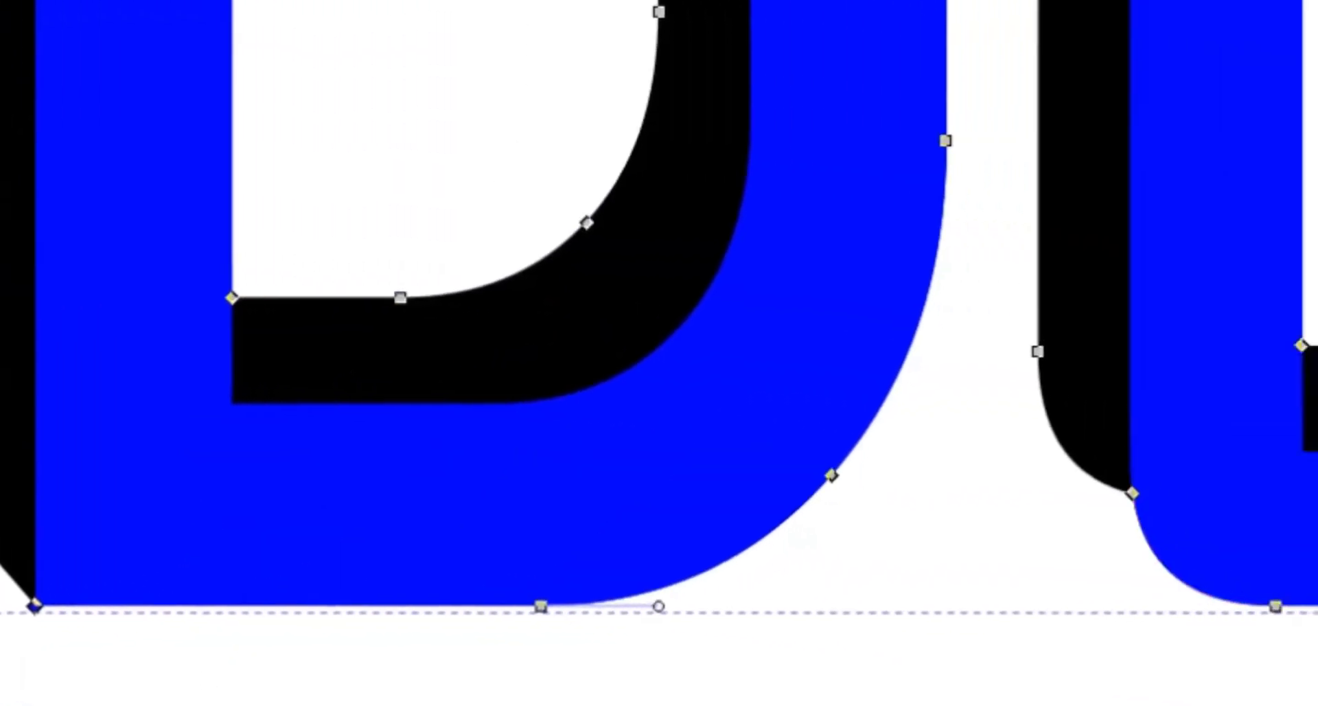
{"action": "scroll", "coordinate": [1027, 339], "scroll_direction": "up", "scroll_amount": 10}
{"action": "left_click_drag", "start_coordinate": [1027, 338], "coordinate": [1021, 436]}
{"action": "scroll", "coordinate": [1022, 435], "scroll_direction": "right", "scroll_amount": 10}
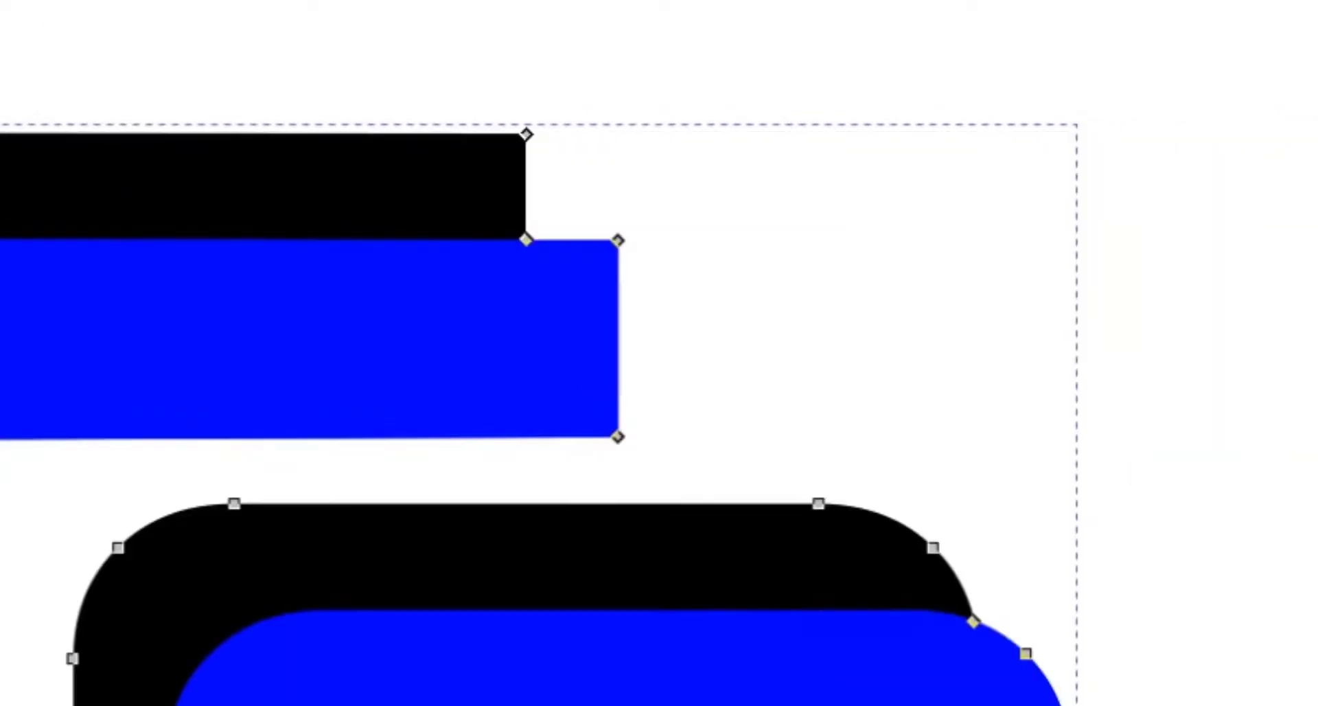
{"action": "left_click_drag", "start_coordinate": [540, 247], "coordinate": [618, 241]}
Step: Remove the junction node at the lower left of the 8's black shape and retract the handles into a straight edge
{"action": "scroll", "coordinate": [780, 347], "scroll_direction": "down", "scroll_amount": 15}
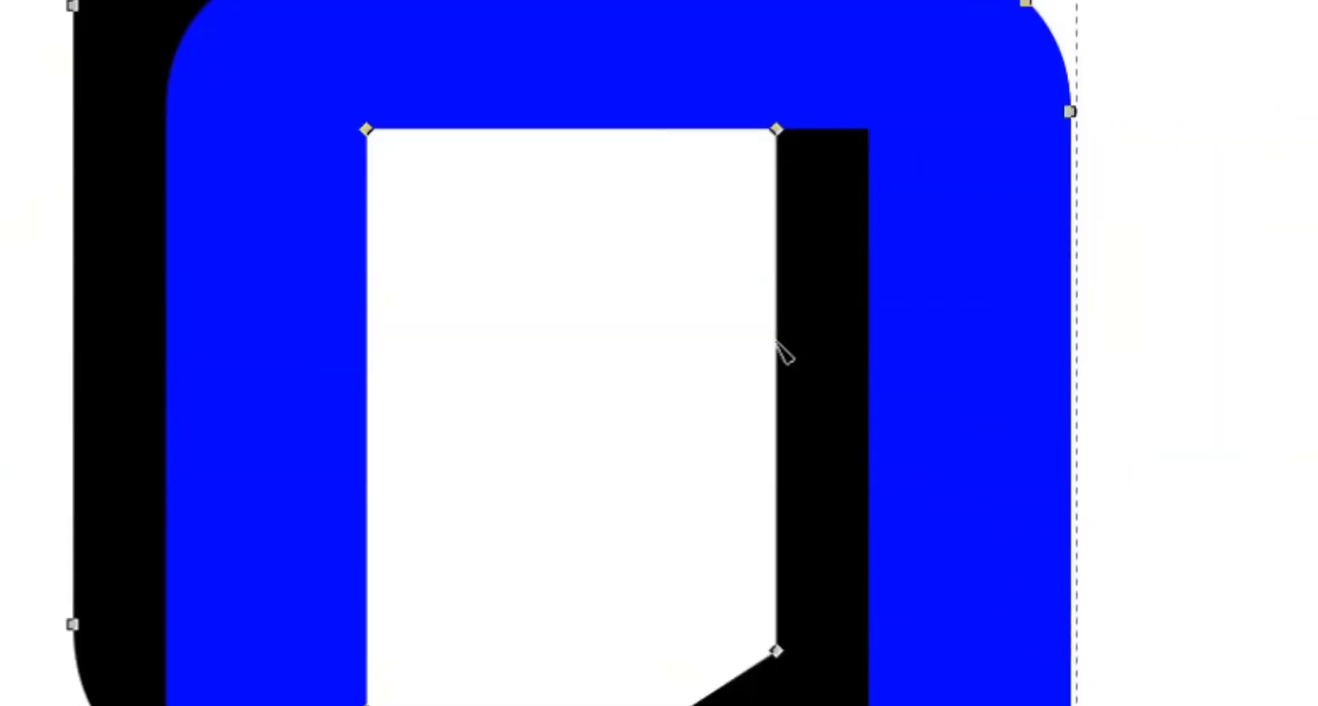
{"action": "scroll", "coordinate": [780, 347], "scroll_direction": "down", "scroll_amount": 15}
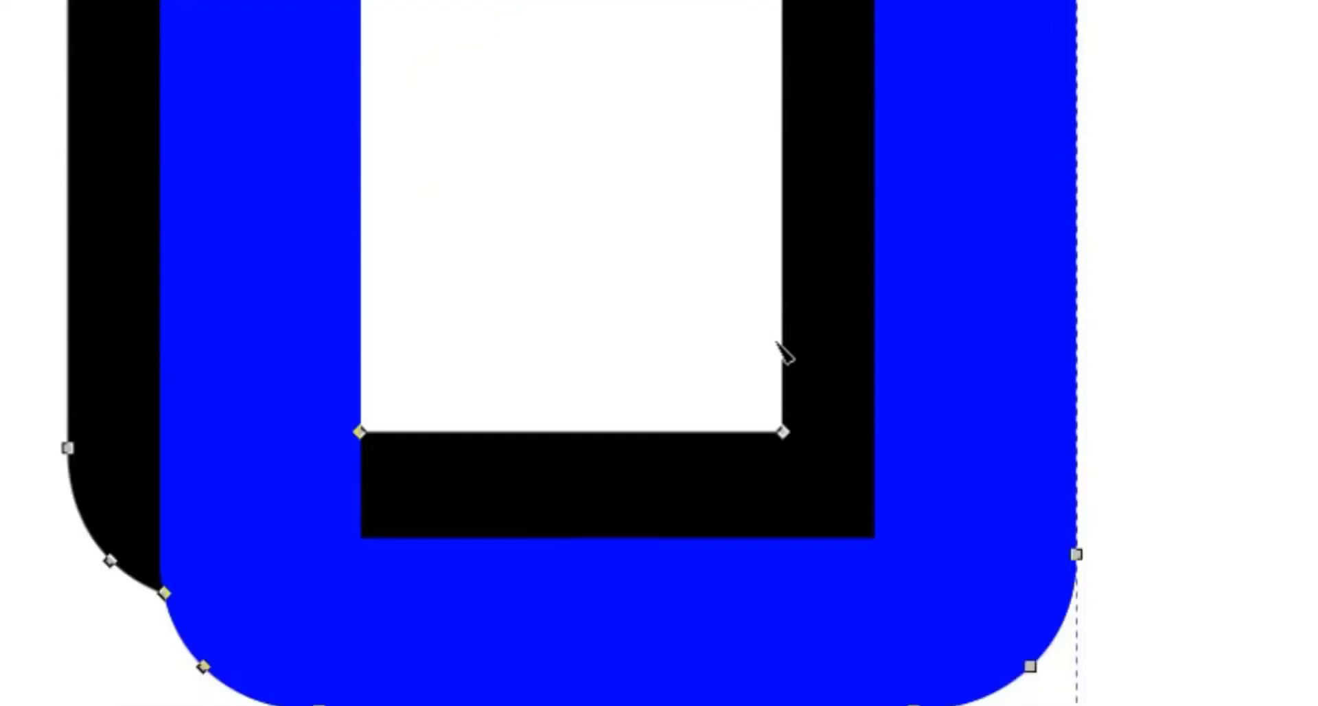
{"action": "left_click_drag", "start_coordinate": [600, 576], "coordinate": [901, 380]}
{"action": "scroll", "coordinate": [901, 379], "scroll_direction": "up", "scroll_amount": 8}
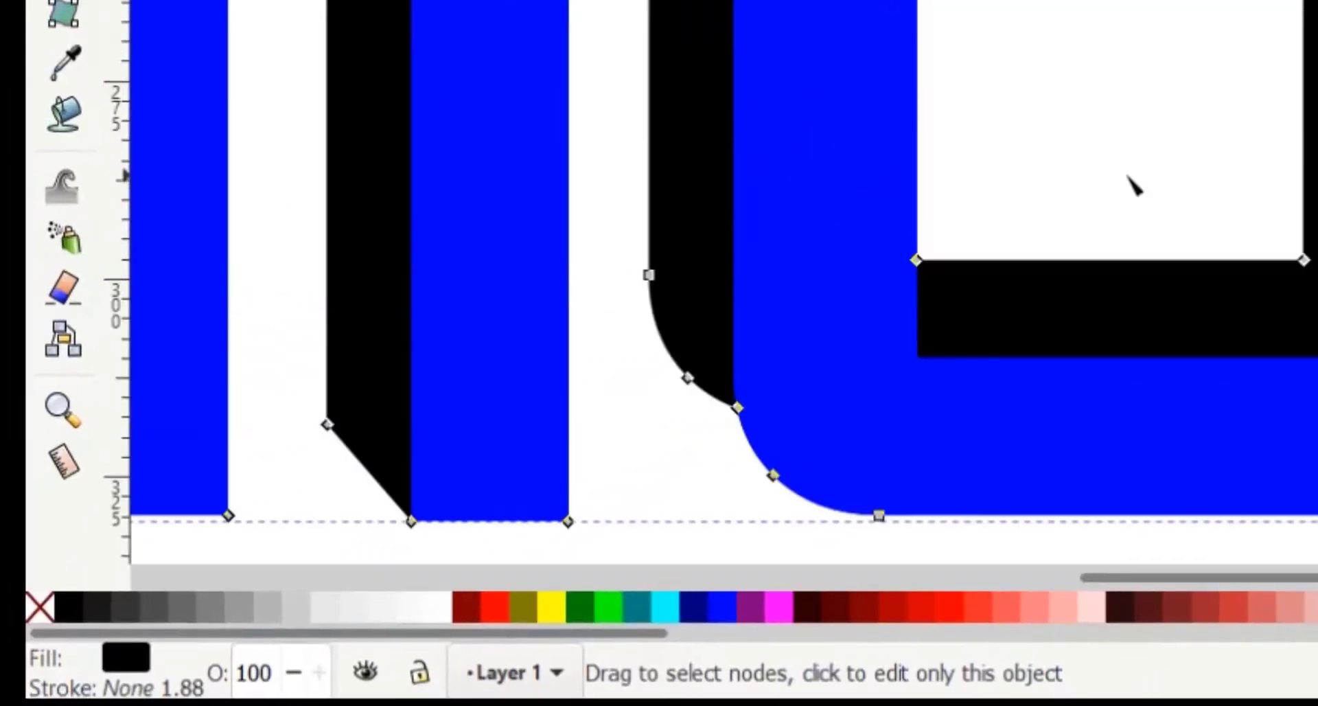
{"action": "scroll", "coordinate": [1134, 180], "scroll_direction": "down", "scroll_amount": 4}
{"action": "left_click", "coordinate": [738, 409]}
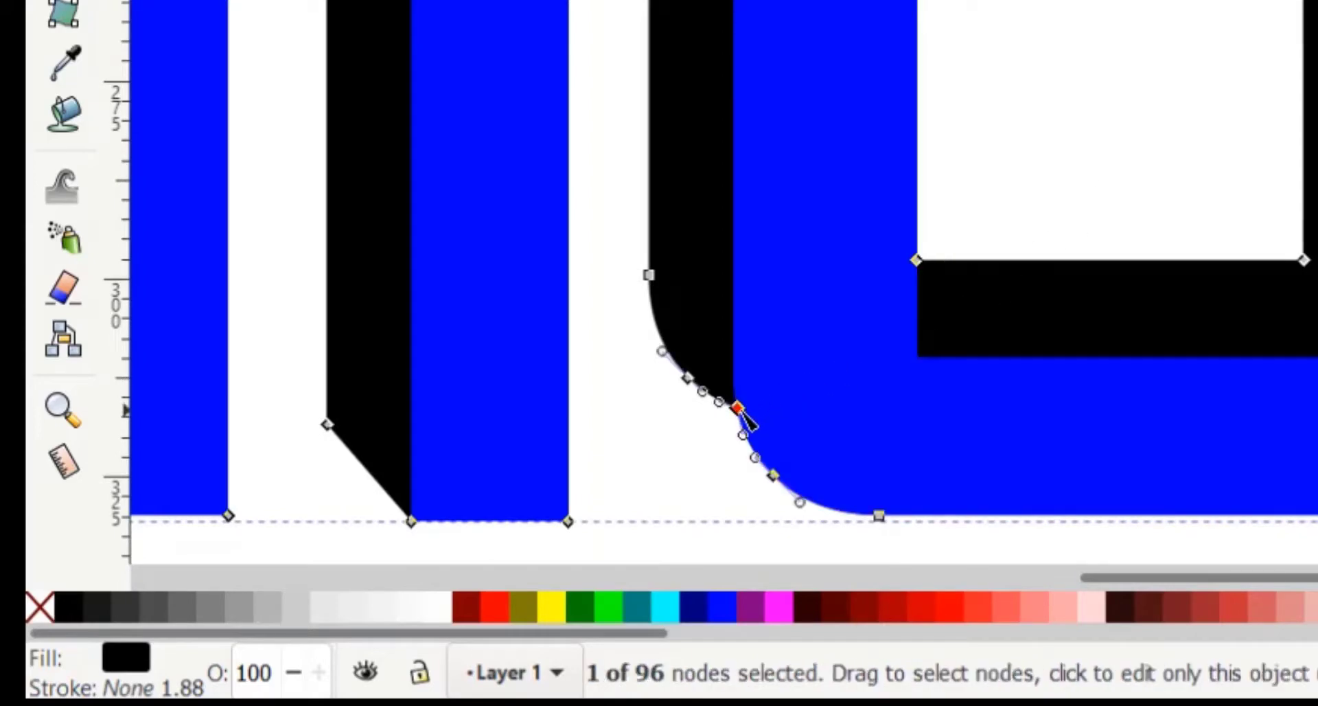
{"action": "key", "text": "ctrl+z"}
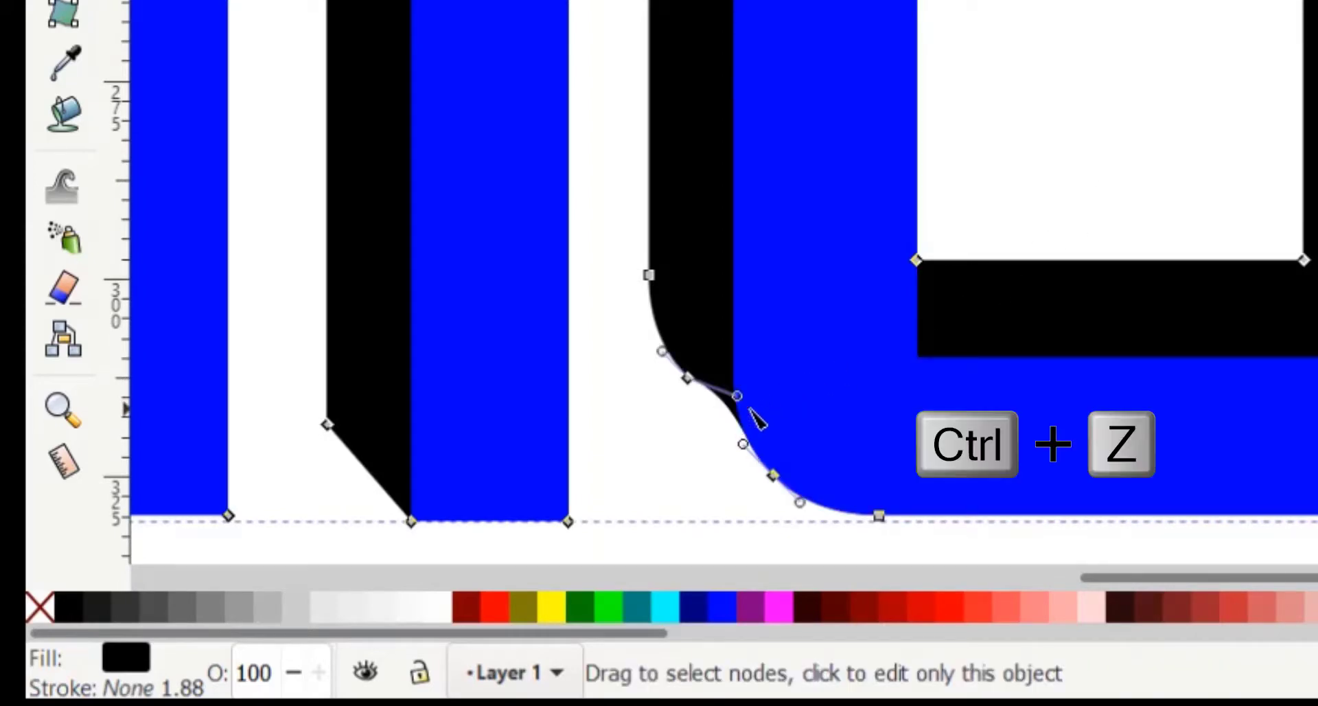
{"action": "left_click_drag", "start_coordinate": [738, 398], "coordinate": [689, 377]}
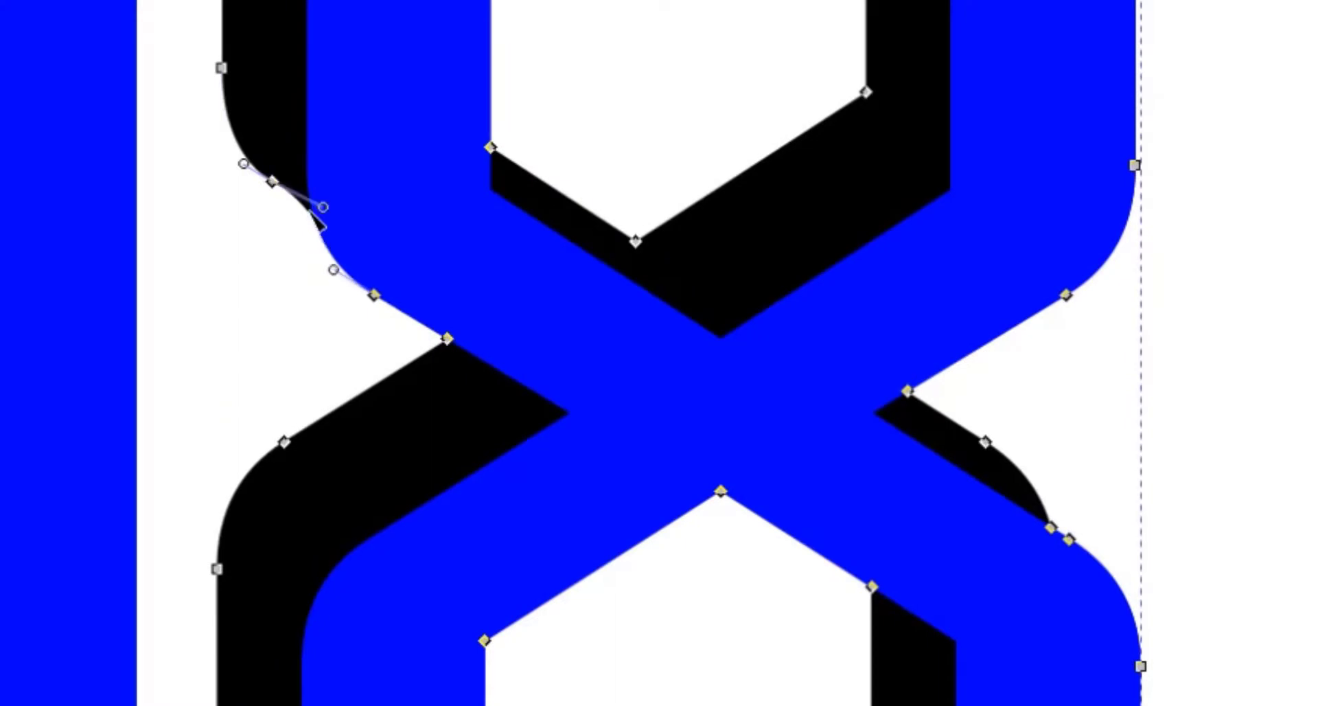
Step: Smooth the black outline at the left and right of the 8's waist by adjusting nodes and handles to bridge the notches
{"action": "left_click_drag", "start_coordinate": [322, 207], "coordinate": [262, 179]}
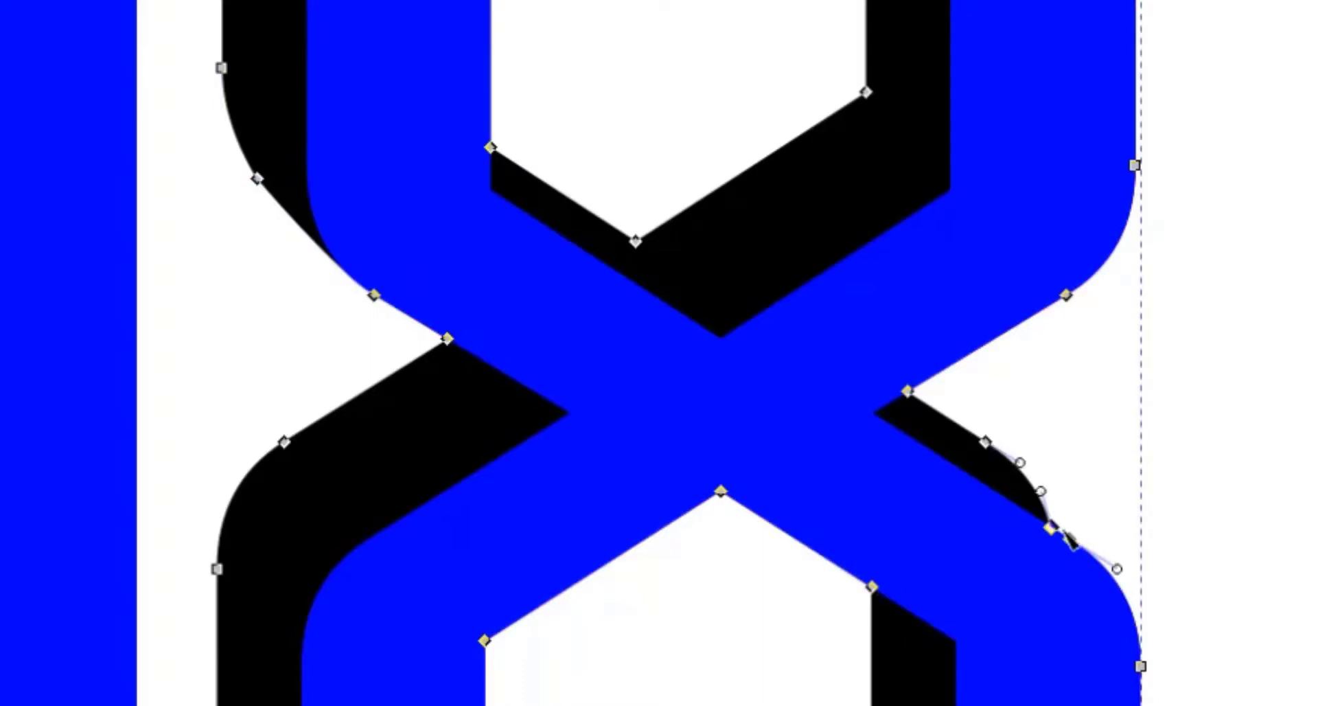
{"action": "left_click", "coordinate": [1070, 541]}
{"action": "left_click_drag", "start_coordinate": [1033, 511], "coordinate": [1078, 533]}
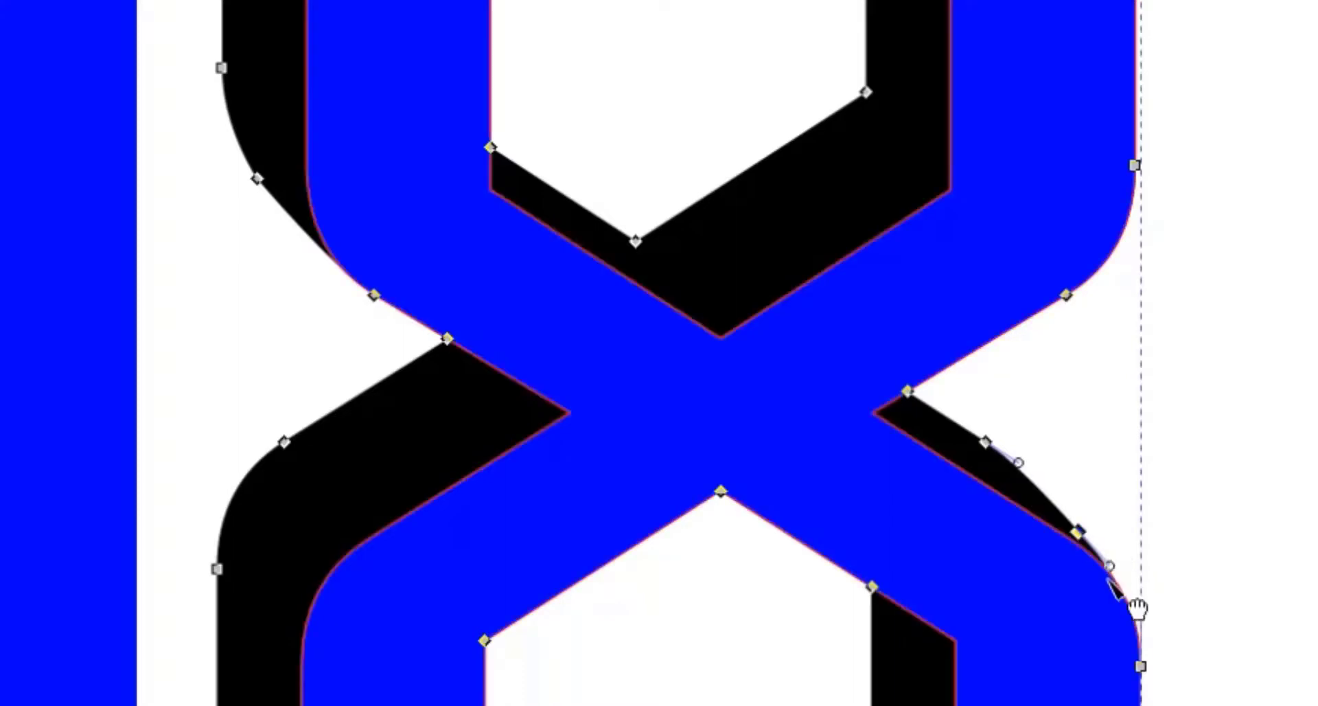
{"action": "scroll", "coordinate": [1118, 560], "scroll_direction": "up", "scroll_amount": 5}
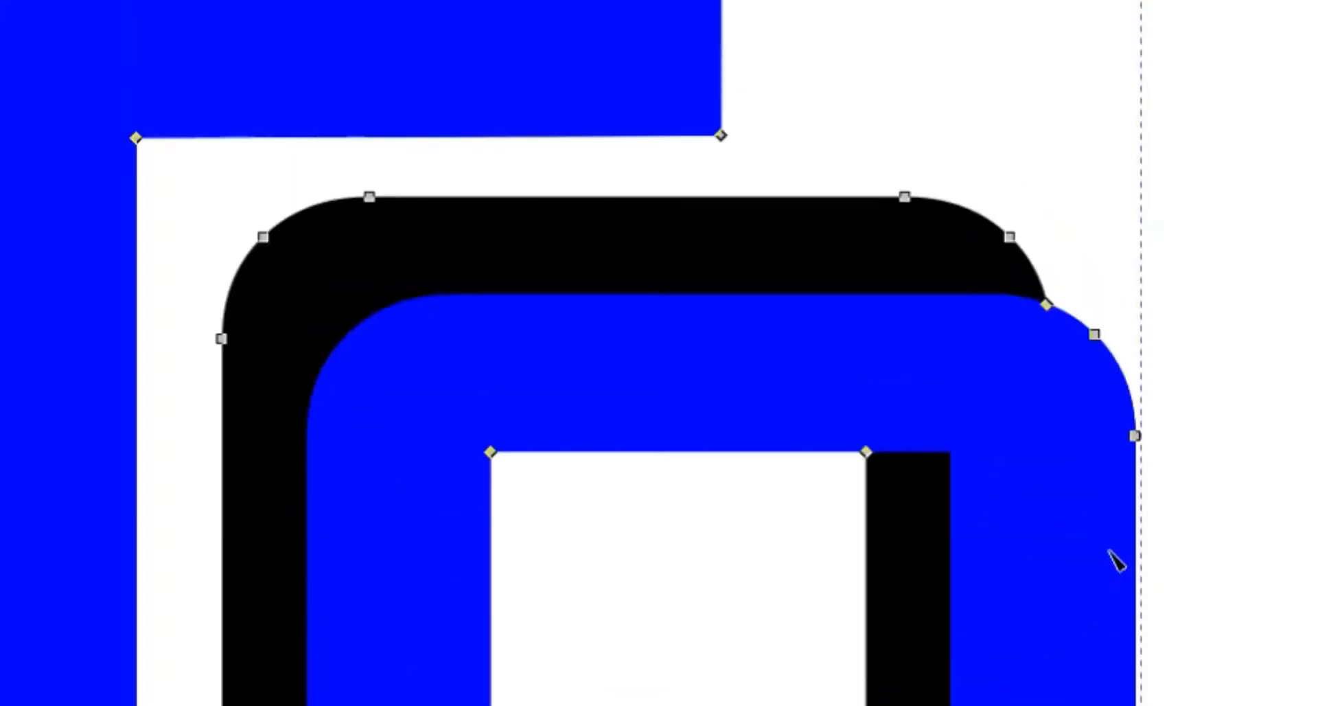
{"action": "scroll", "coordinate": [1044, 347], "scroll_direction": "down", "scroll_amount": 5}
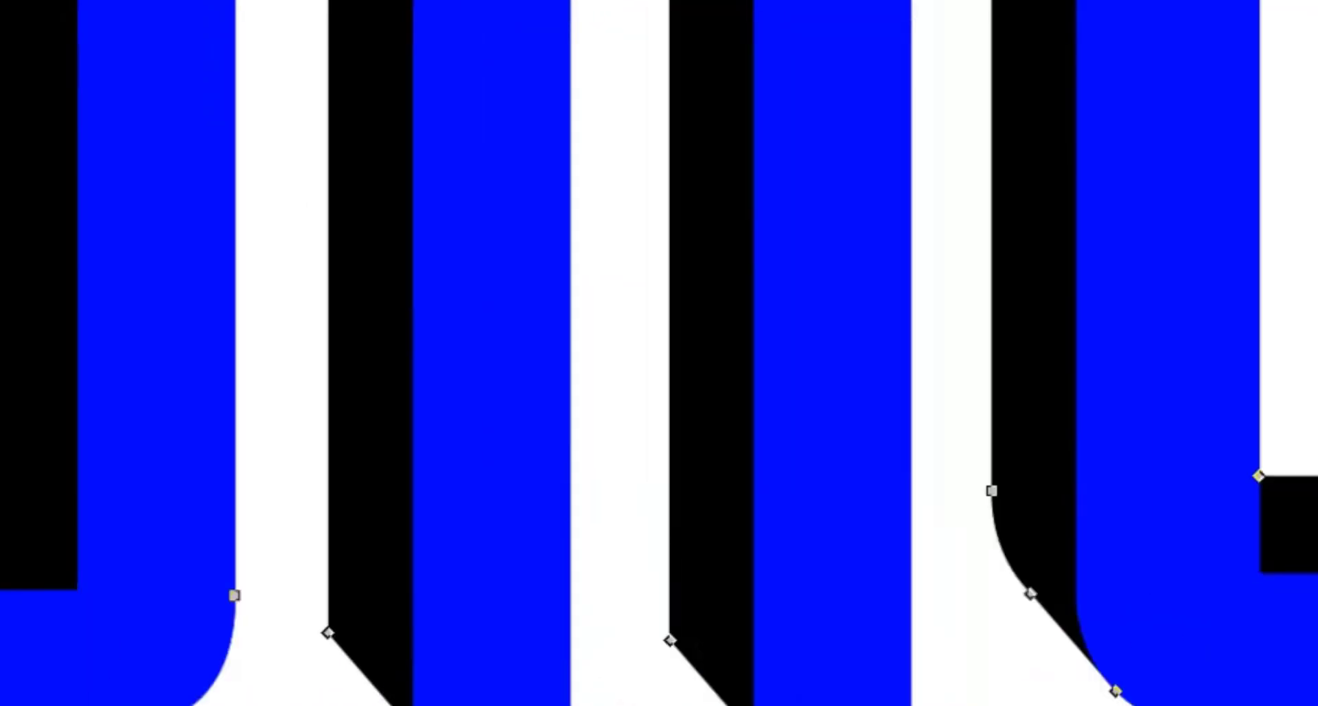
Step: Smooth the black outline at the o's lower left and remove the junction node on the D's upper-right curve
{"action": "left_click_drag", "start_coordinate": [206, 697], "coordinate": [104, 644]}
{"action": "left_click_drag", "start_coordinate": [527, 513], "coordinate": [516, 605]}
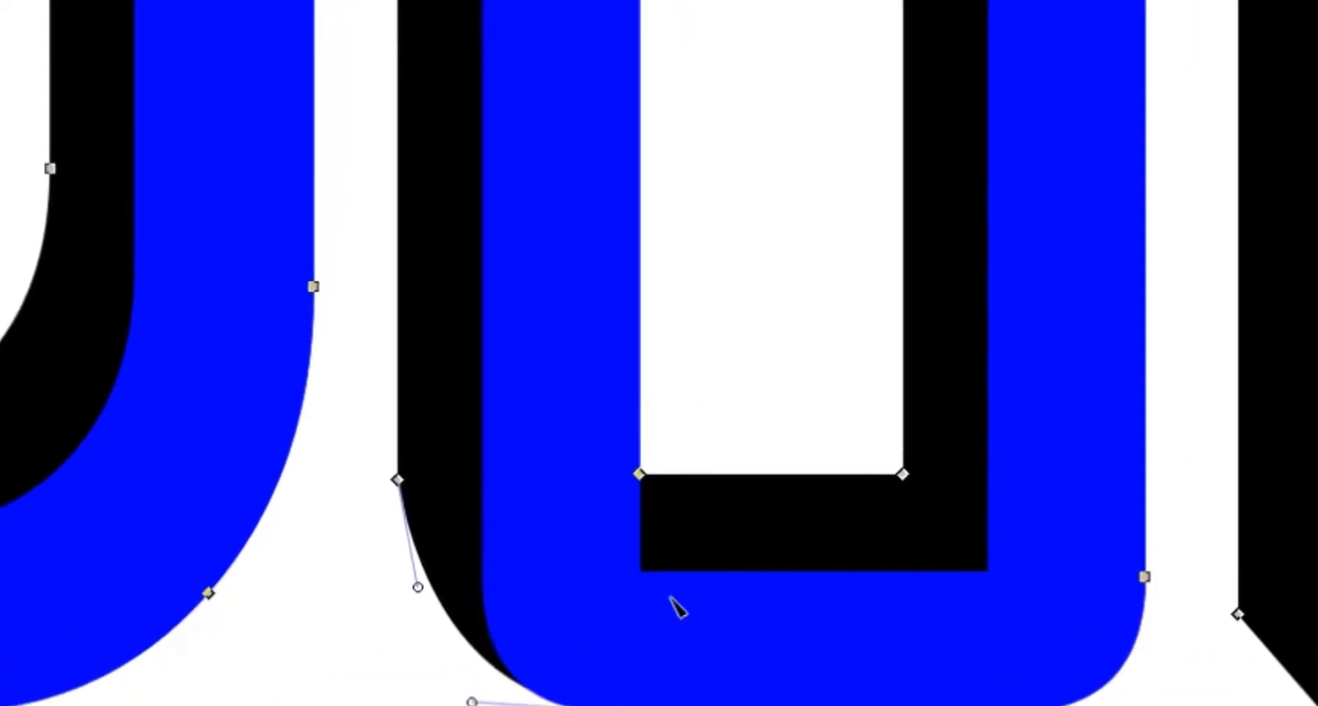
{"action": "left_click_drag", "start_coordinate": [1001, 270], "coordinate": [1083, 265]}
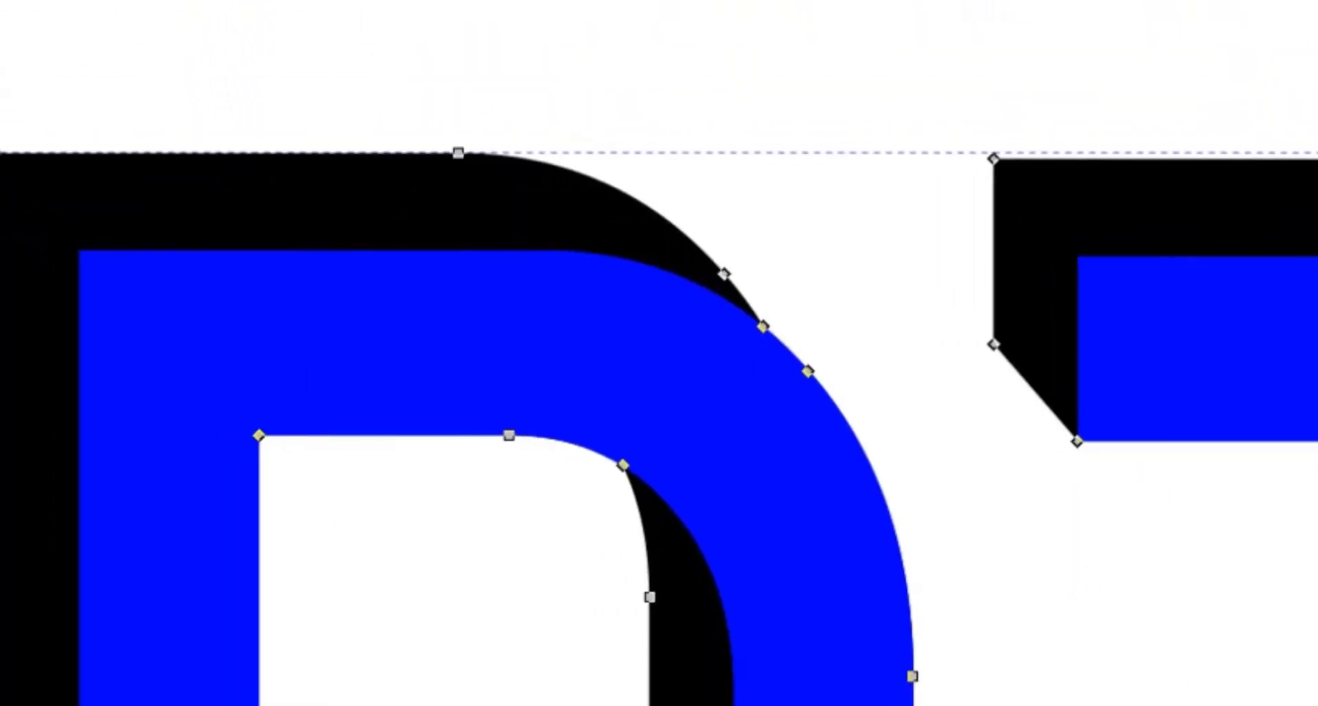
{"action": "left_click", "coordinate": [766, 329]}
Step: Ungroup the blue lettering so each letter is a separate object
{"action": "key", "text": "minus"}
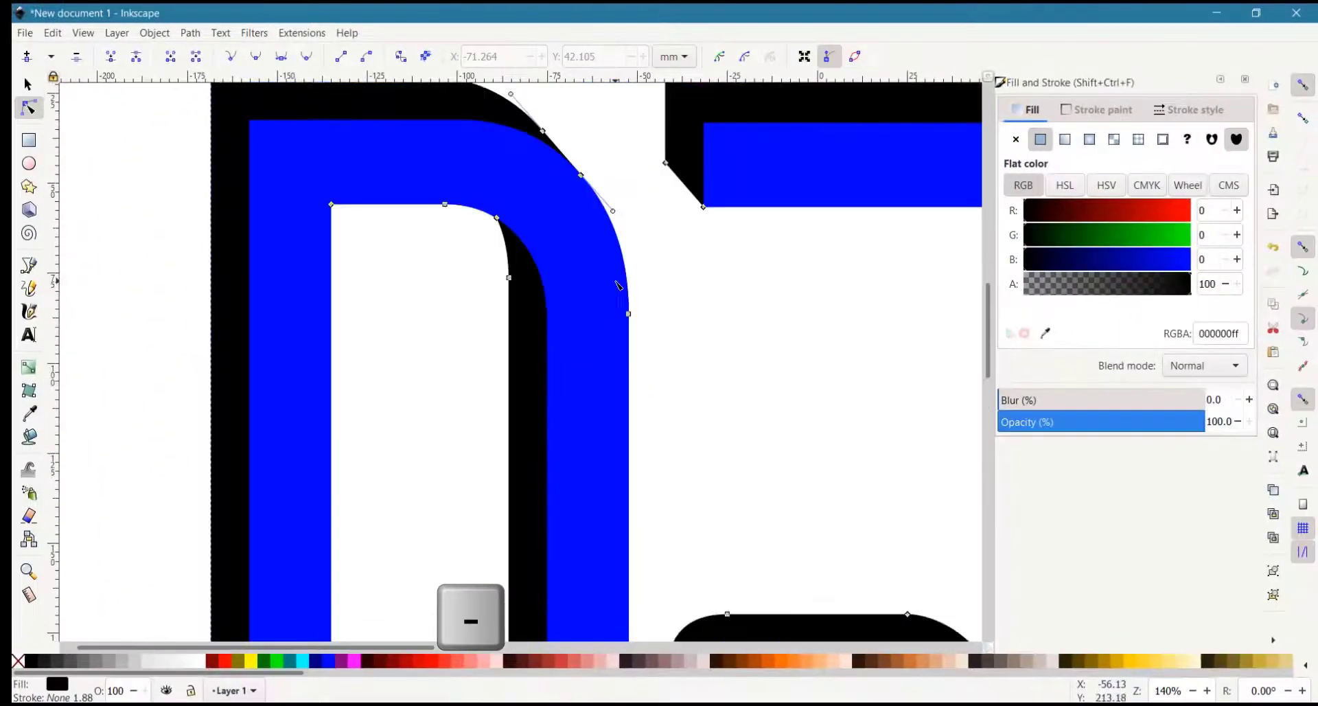
{"action": "key", "text": "minus"}
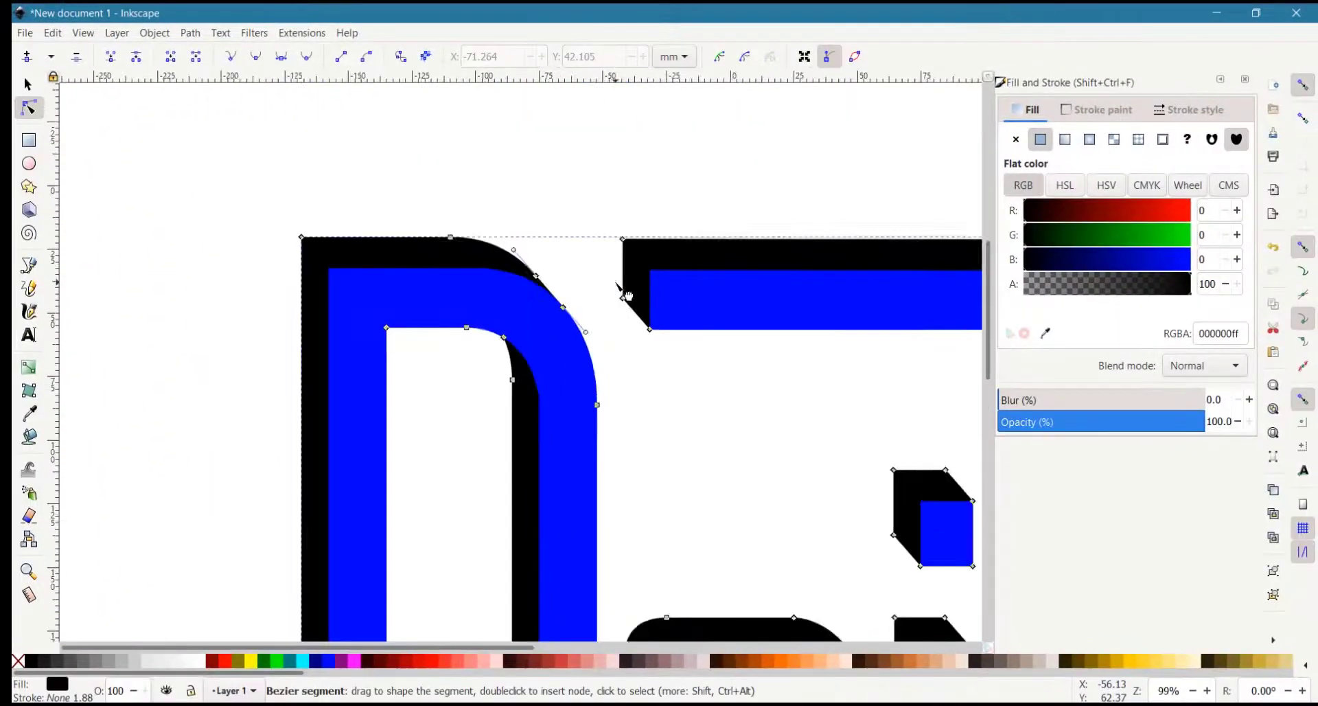
{"action": "key", "text": "minus"}
{"action": "key", "text": "minus"}
{"action": "scroll", "coordinate": [480, 425], "scroll_direction": "down", "scroll_amount": 4}
{"action": "scroll", "coordinate": [333, 568], "scroll_direction": "right", "scroll_amount": 5}
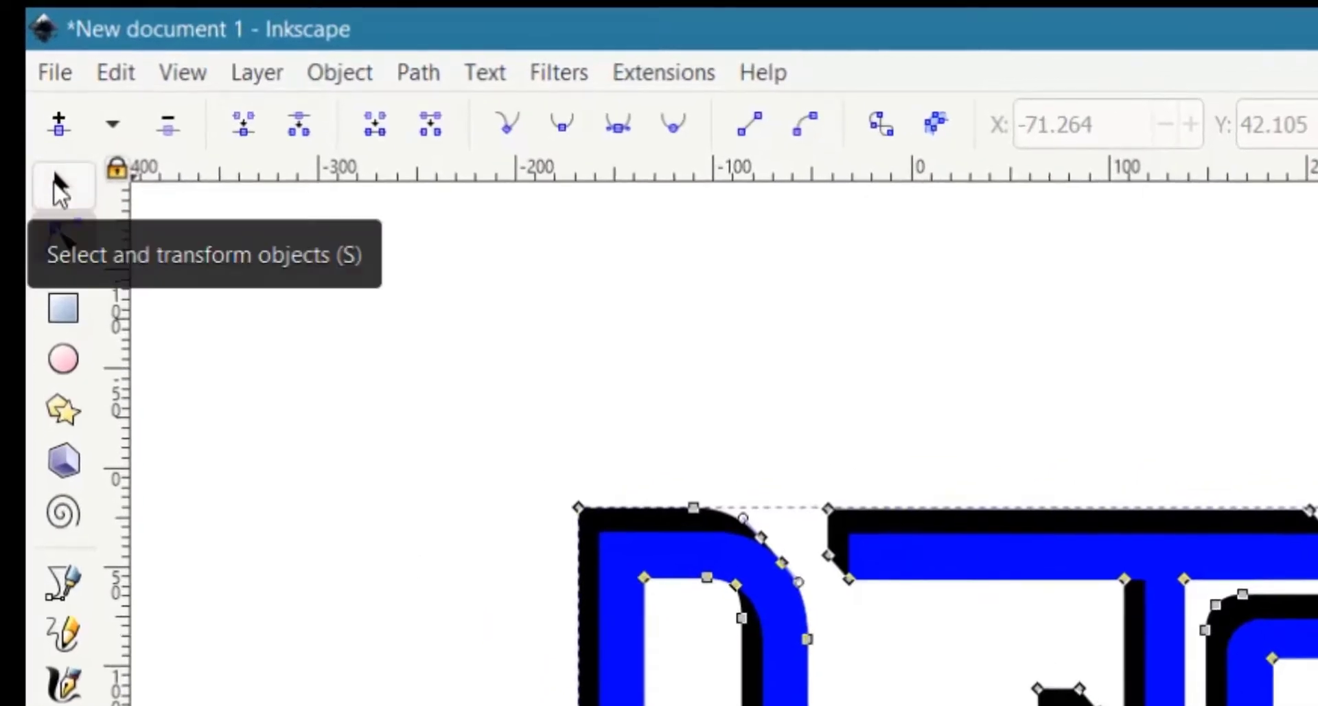
{"action": "key", "text": "s"}
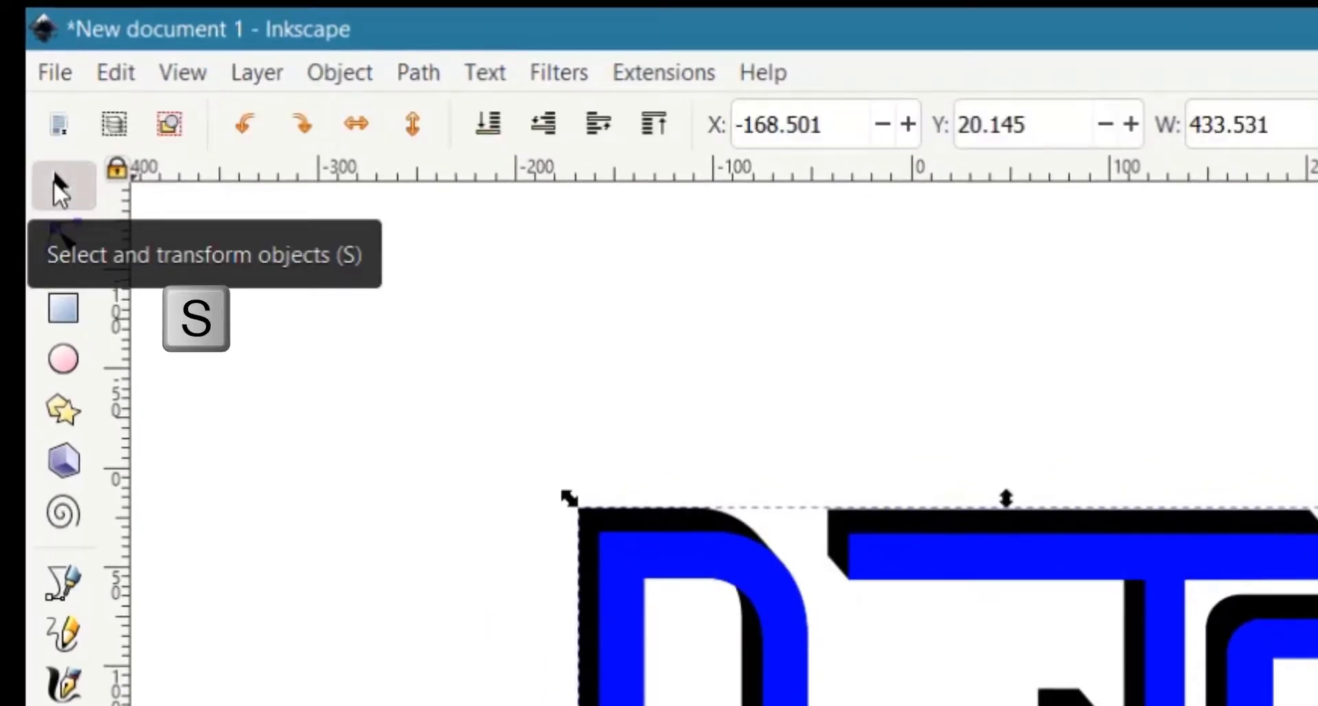
{"action": "left_click", "coordinate": [300, 621]}
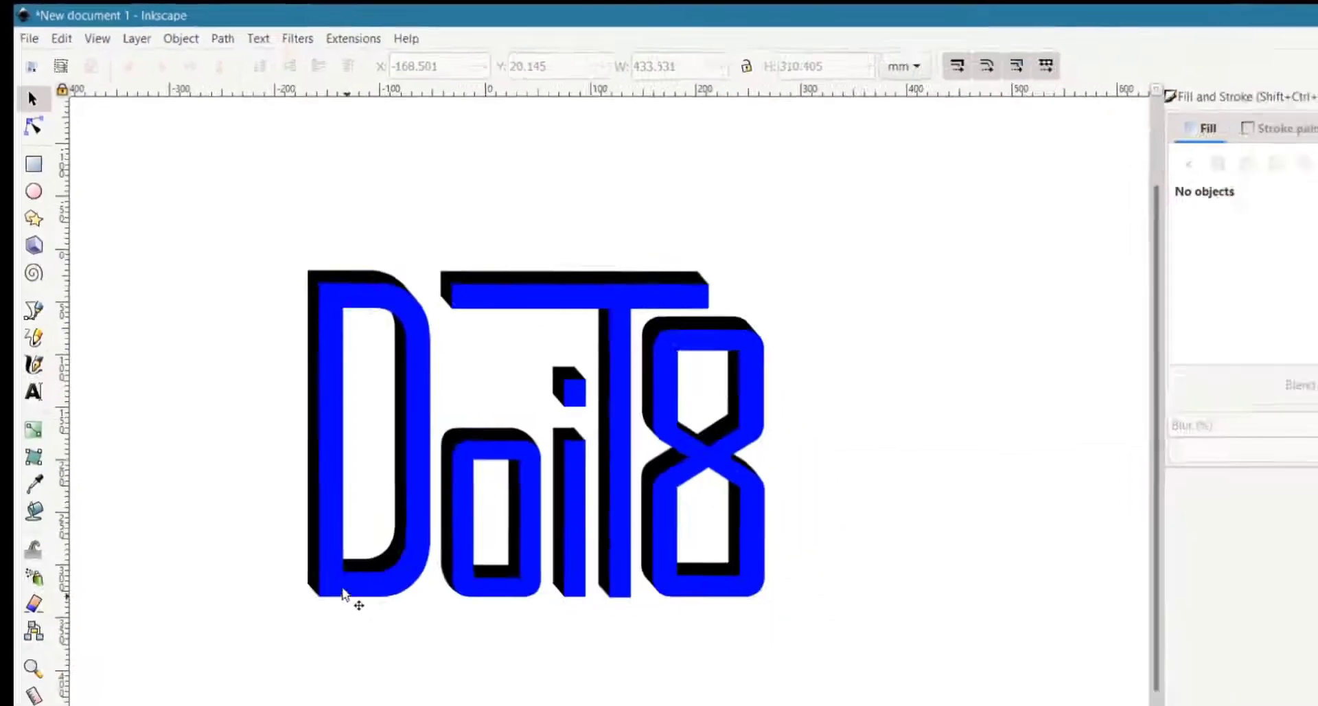
{"action": "left_click", "coordinate": [343, 592]}
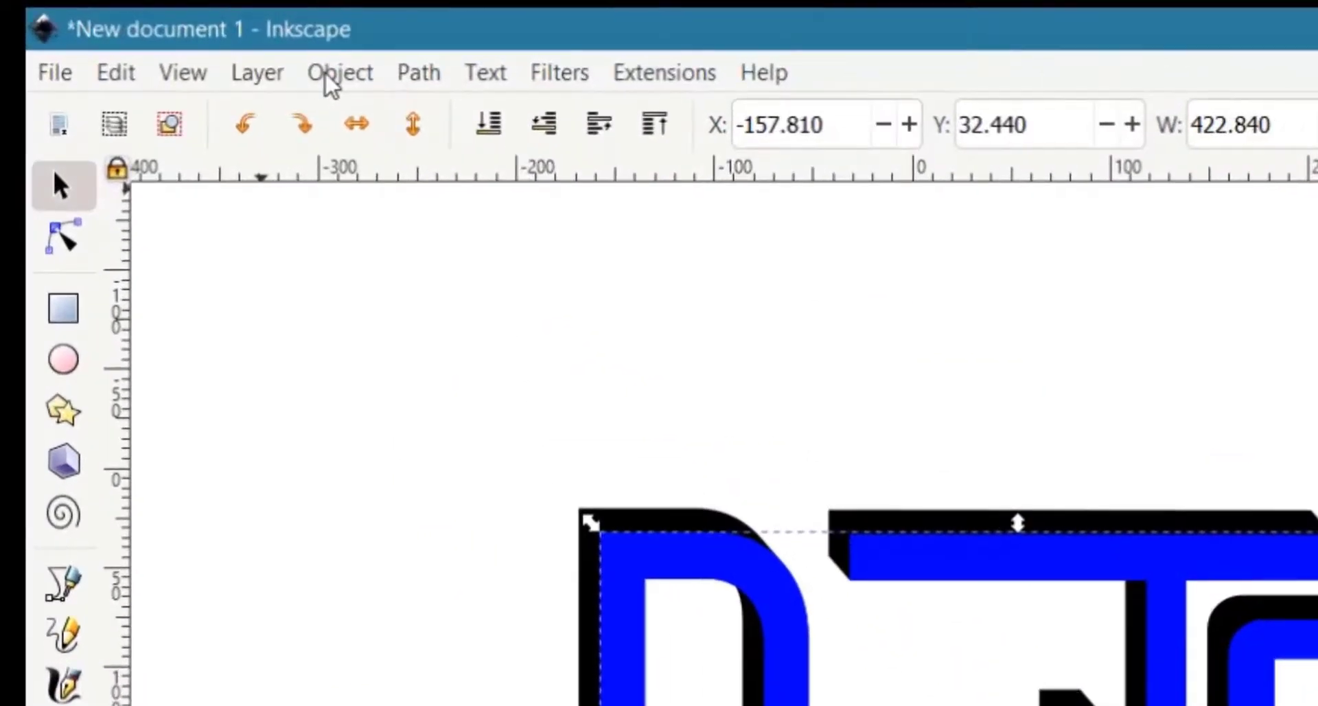
{"action": "left_click", "coordinate": [149, 35]}
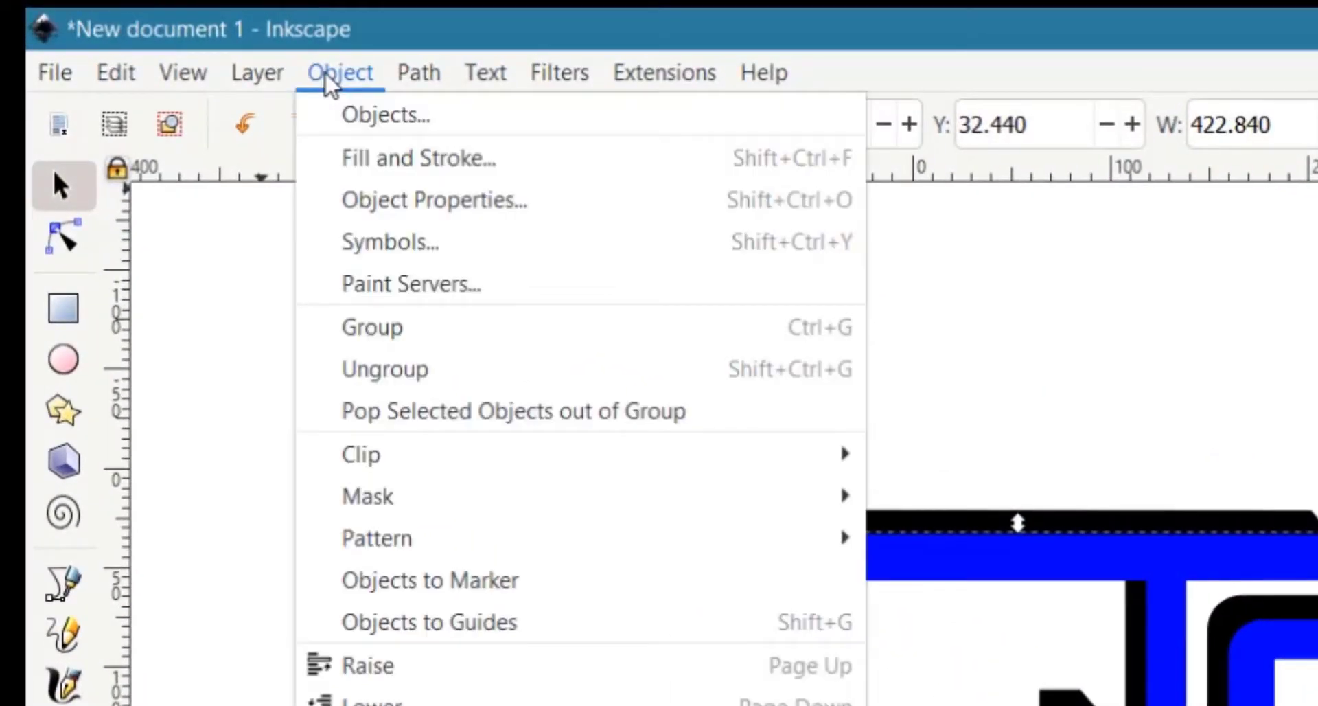
{"action": "left_click", "coordinate": [397, 371]}
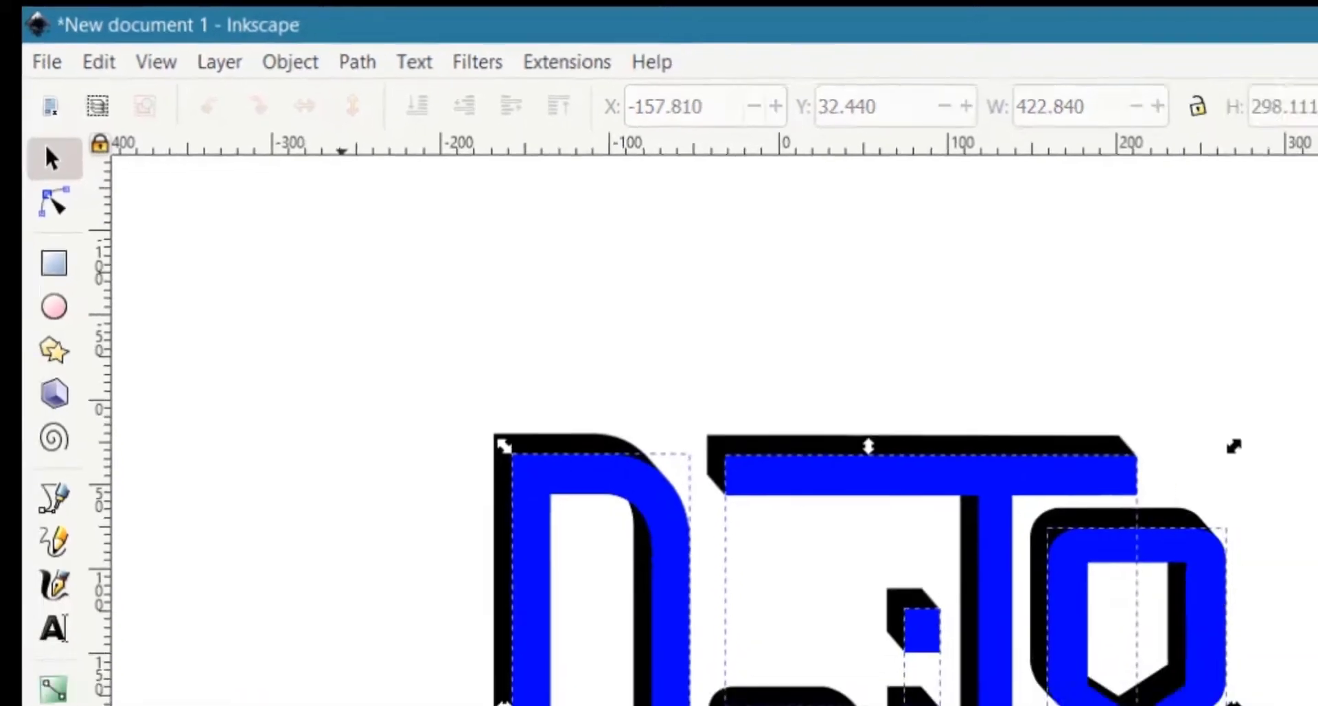
Step: Fill the front face of the D with red and the front face of the o with yellow
{"action": "left_click", "coordinate": [200, 507]}
{"action": "left_click", "coordinate": [300, 507]}
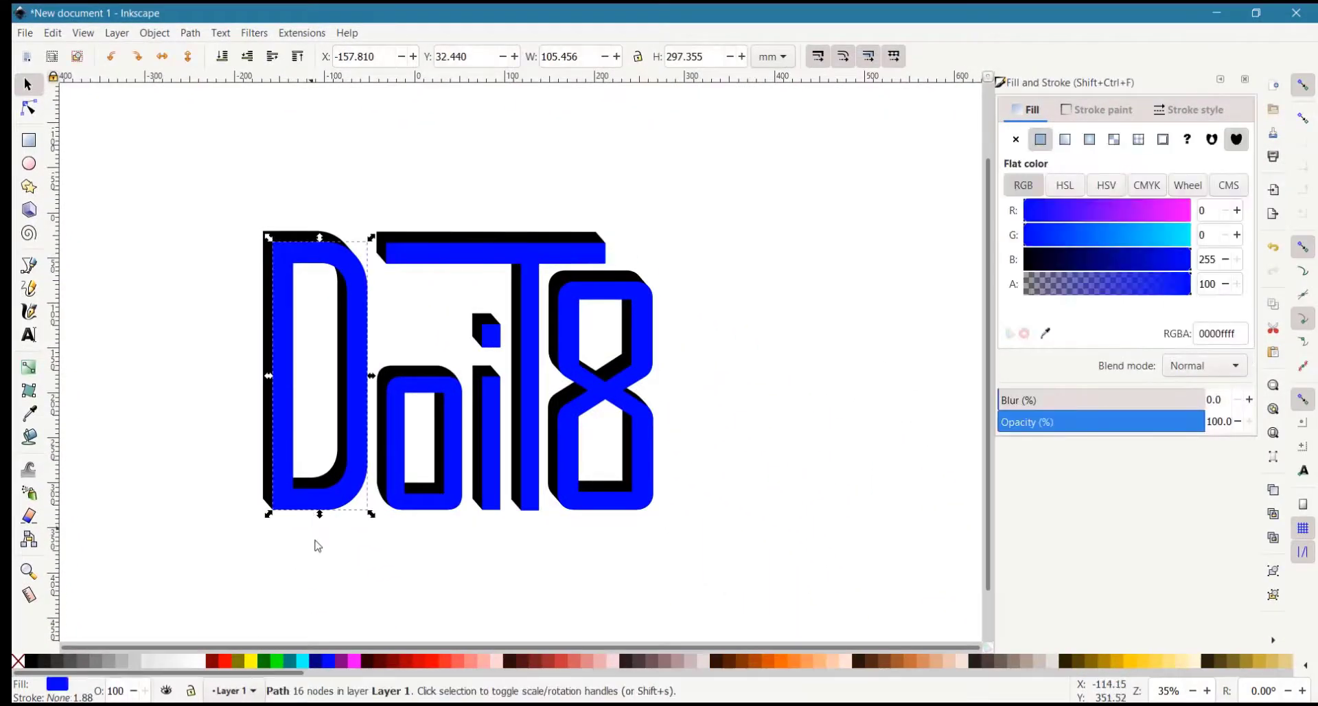
{"action": "left_click", "coordinate": [227, 664]}
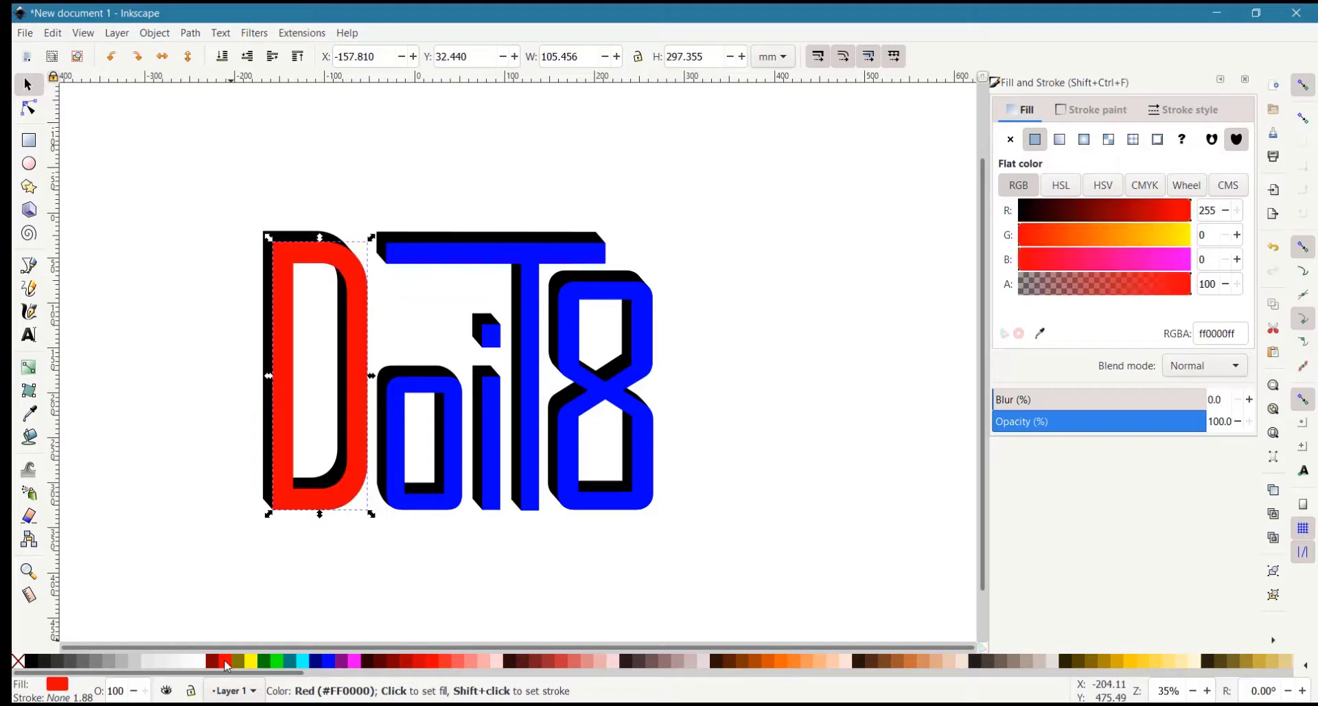
{"action": "left_click", "coordinate": [395, 439]}
{"action": "left_click", "coordinate": [251, 660]}
Step: Fill the front face of the i with green and the front face of the 8 with magenta
{"action": "left_click", "coordinate": [491, 425]}
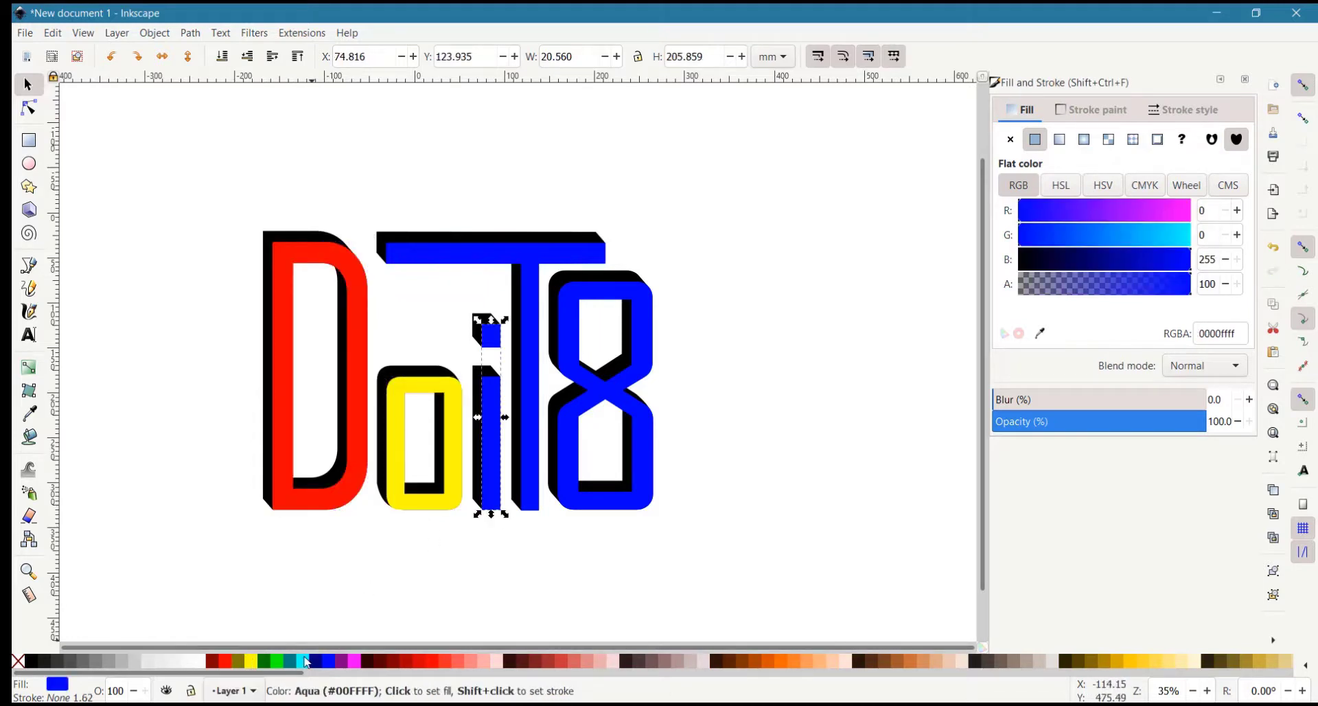
{"action": "left_click", "coordinate": [277, 661]}
{"action": "left_click", "coordinate": [641, 412]}
{"action": "left_click", "coordinate": [355, 660]}
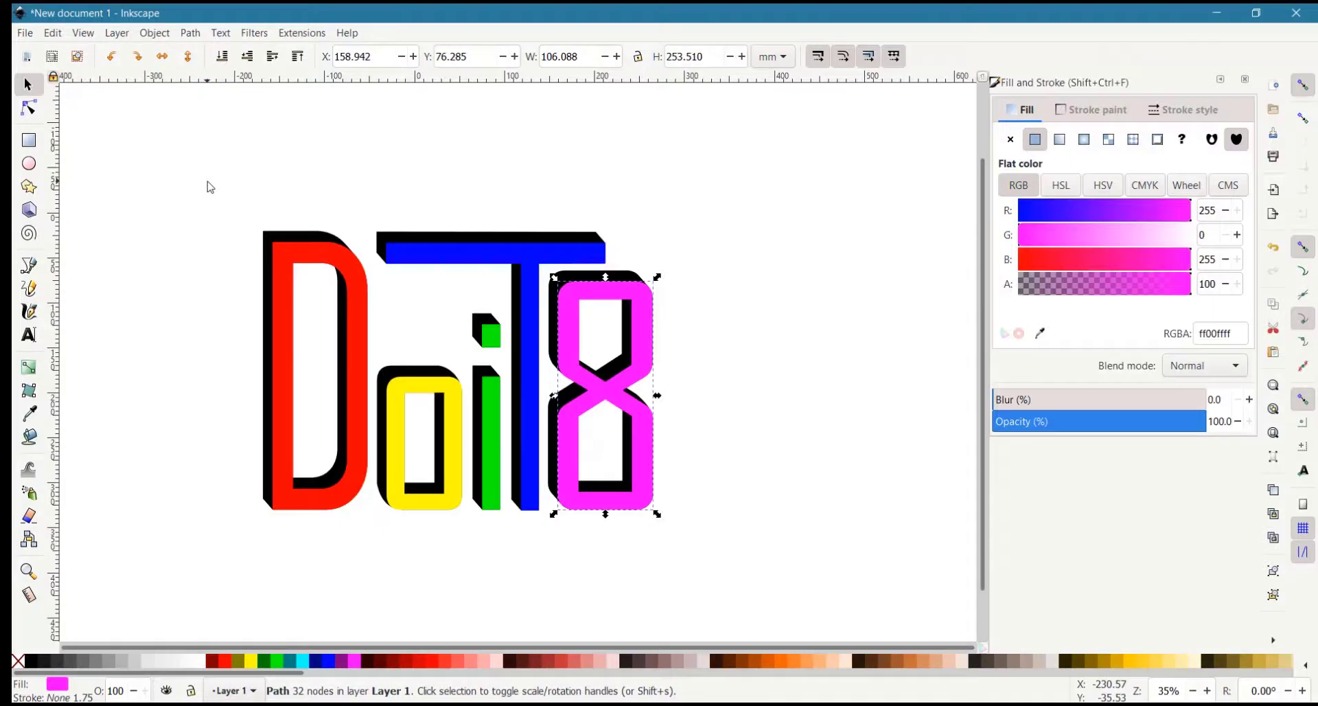
Step: Group all the coloured letters together with the black shadow shape
{"action": "left_click_drag", "start_coordinate": [207, 181], "coordinate": [759, 552]}
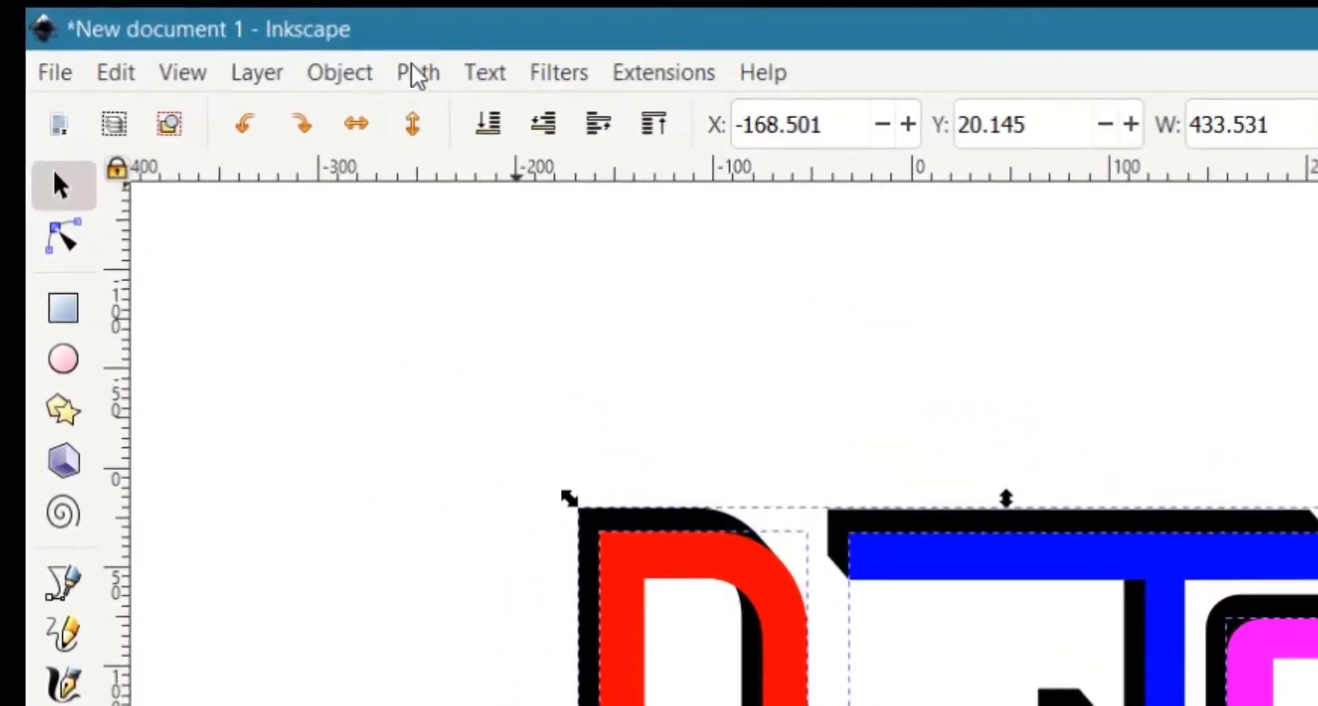
{"action": "left_click", "coordinate": [358, 76]}
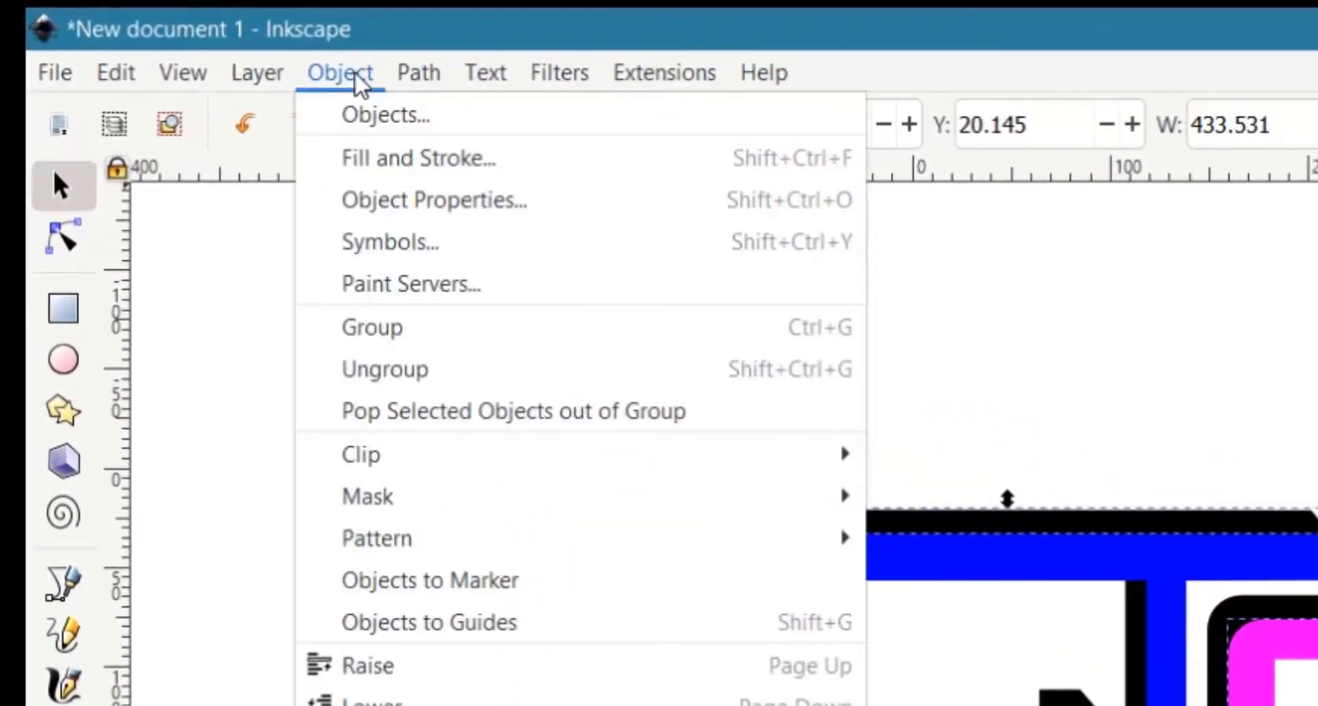
{"action": "left_click", "coordinate": [371, 328]}
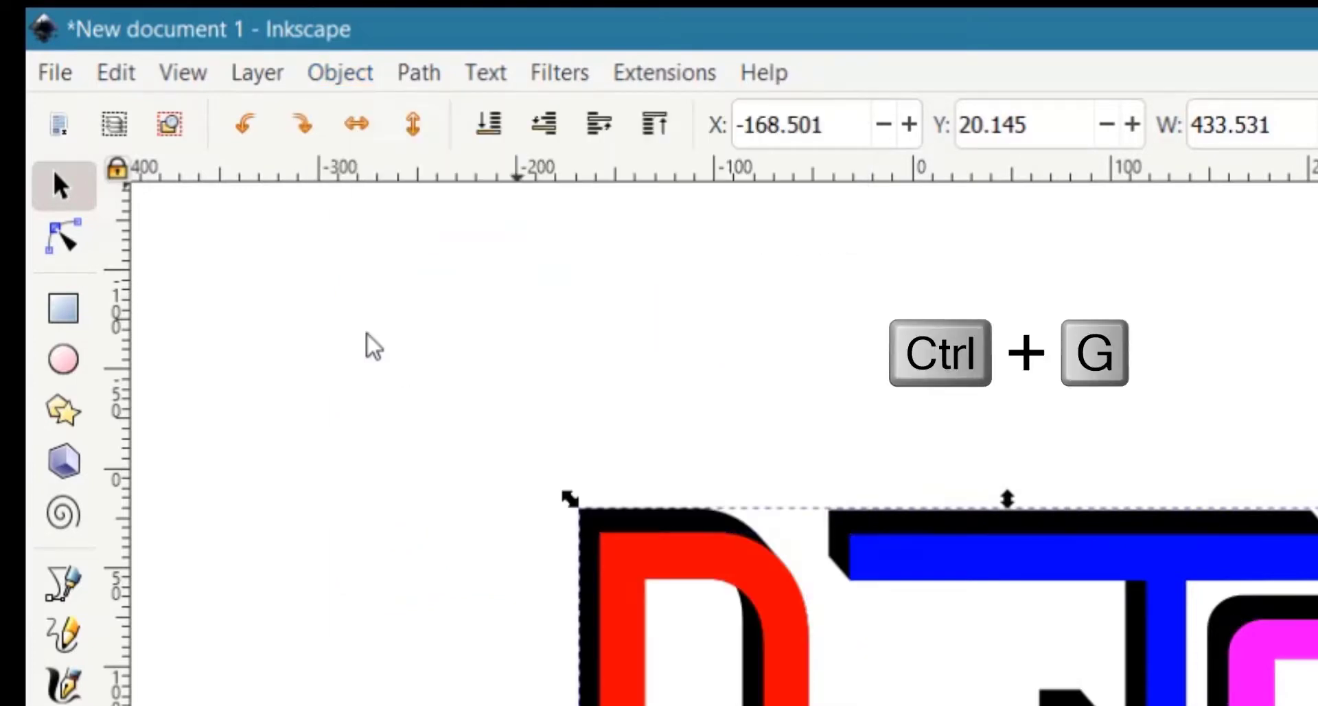
Step: Export the logo as a PNG image named doit8.png at 96 dpi, 1639 by 1173 pixels
{"action": "left_click", "coordinate": [49, 77]}
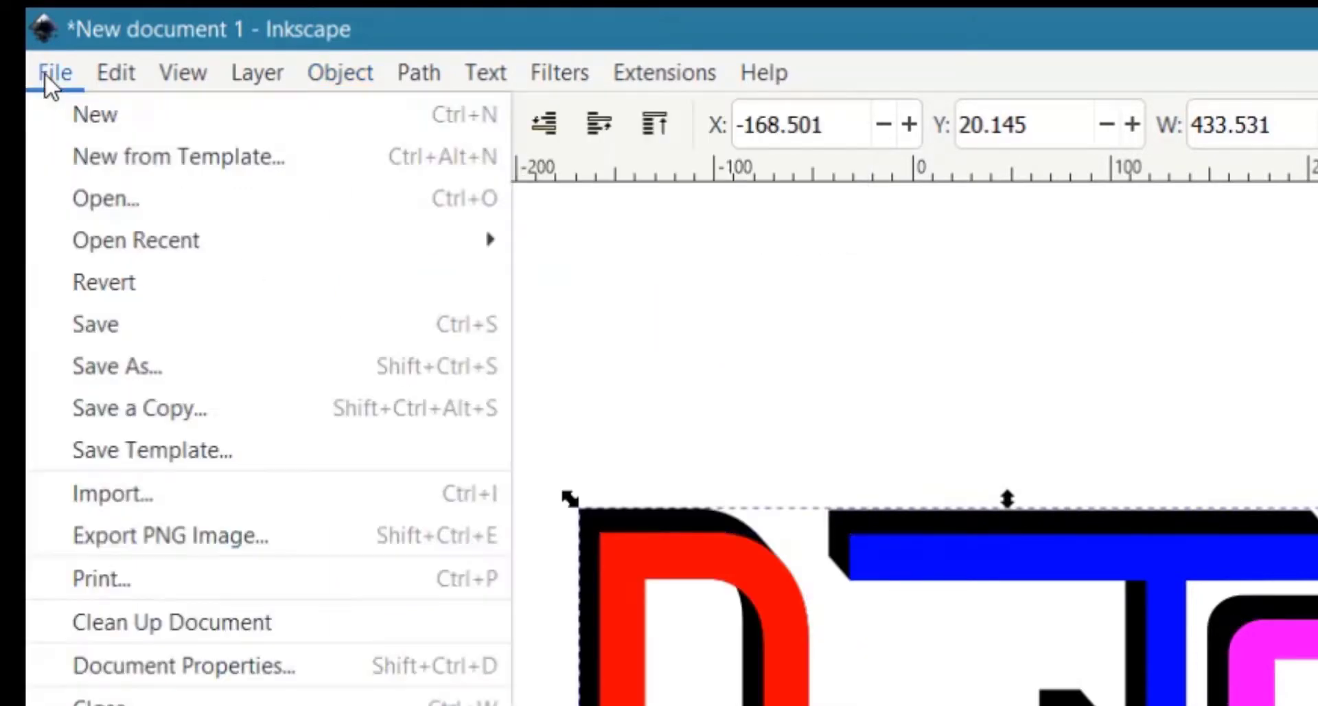
{"action": "left_click", "coordinate": [176, 537]}
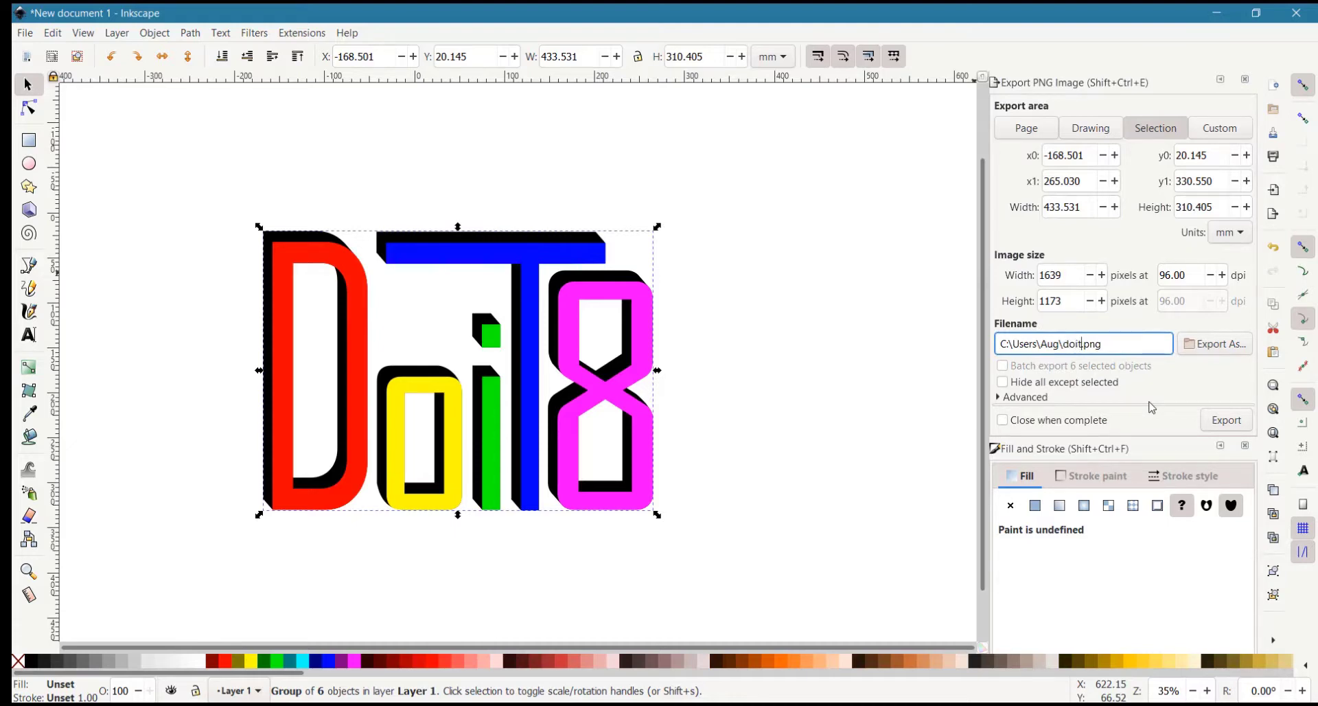
{"action": "left_click", "coordinate": [1214, 344]}
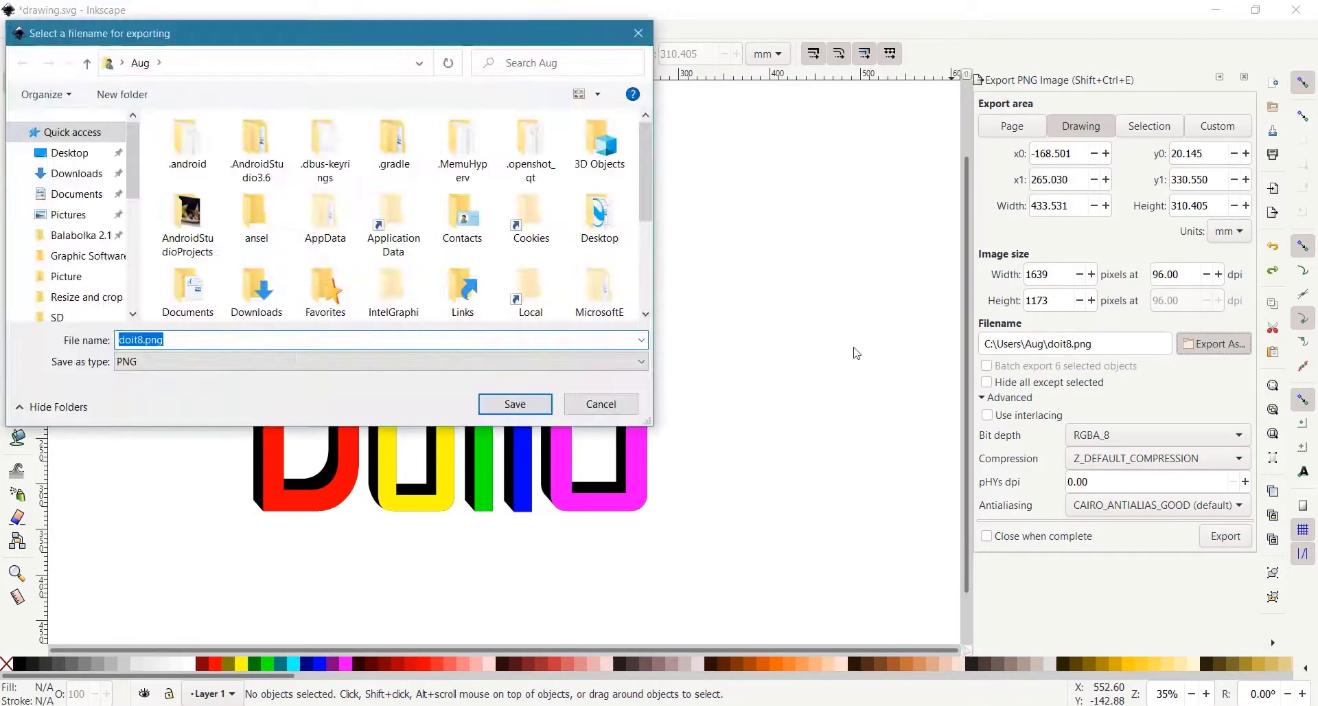
{"action": "left_click", "coordinate": [527, 405]}
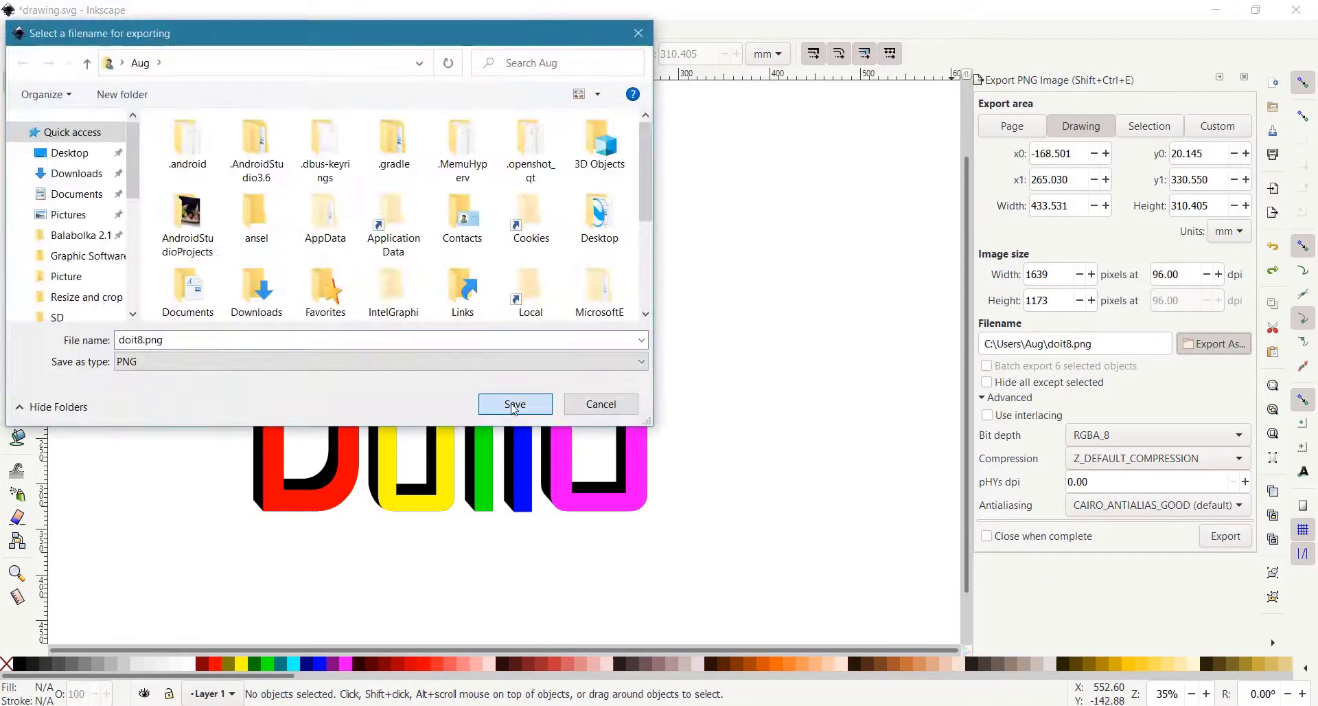
{"action": "left_click", "coordinate": [1229, 537]}
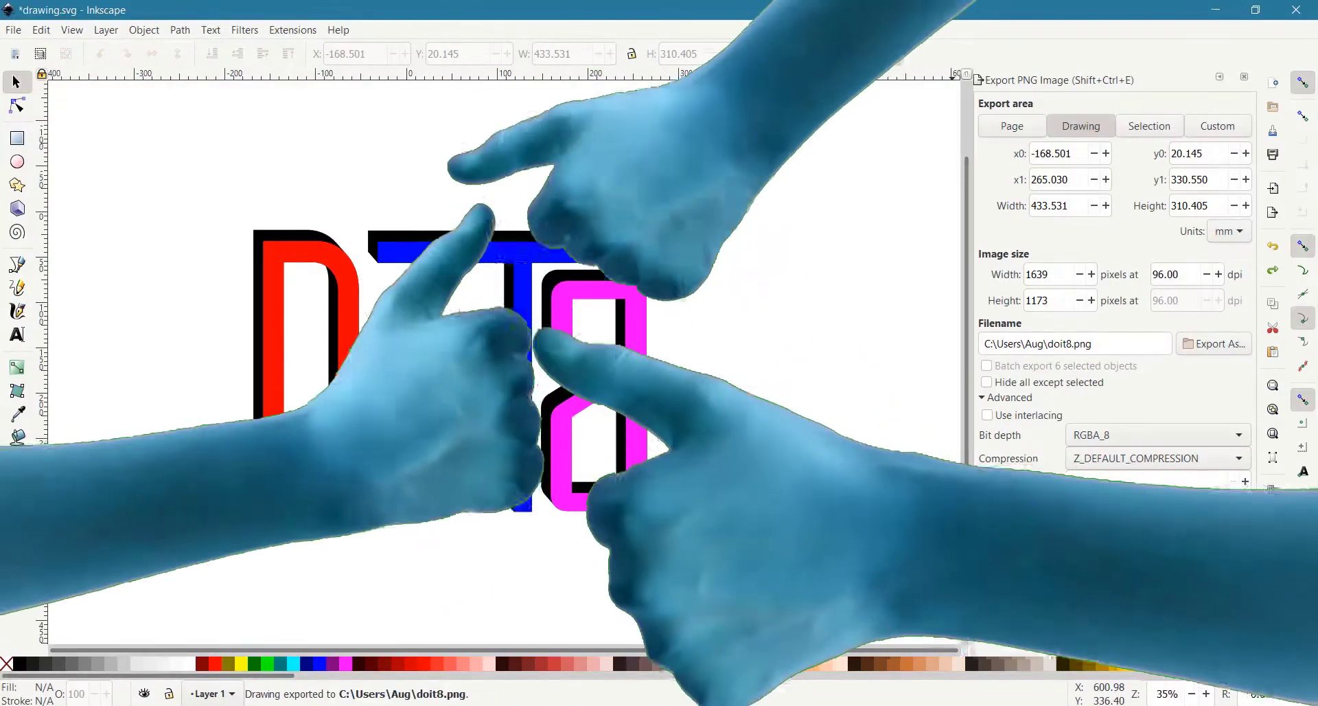